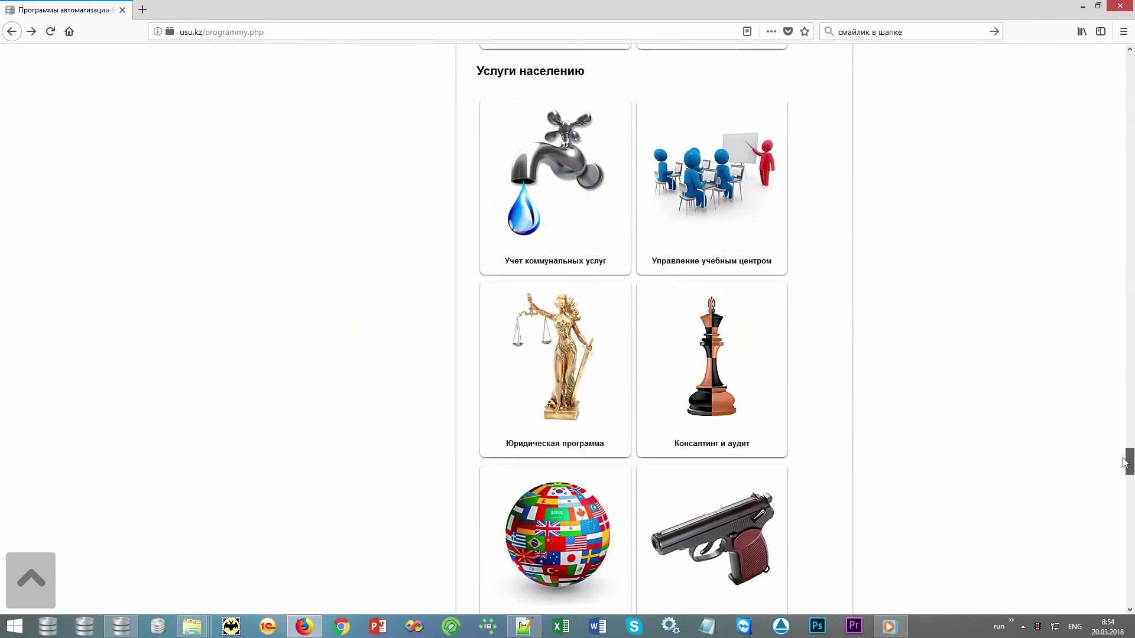
# - Open the usu.kz Управление учебным центром product page and scroll through its feature tiles
pyautogui.click(769, 211)
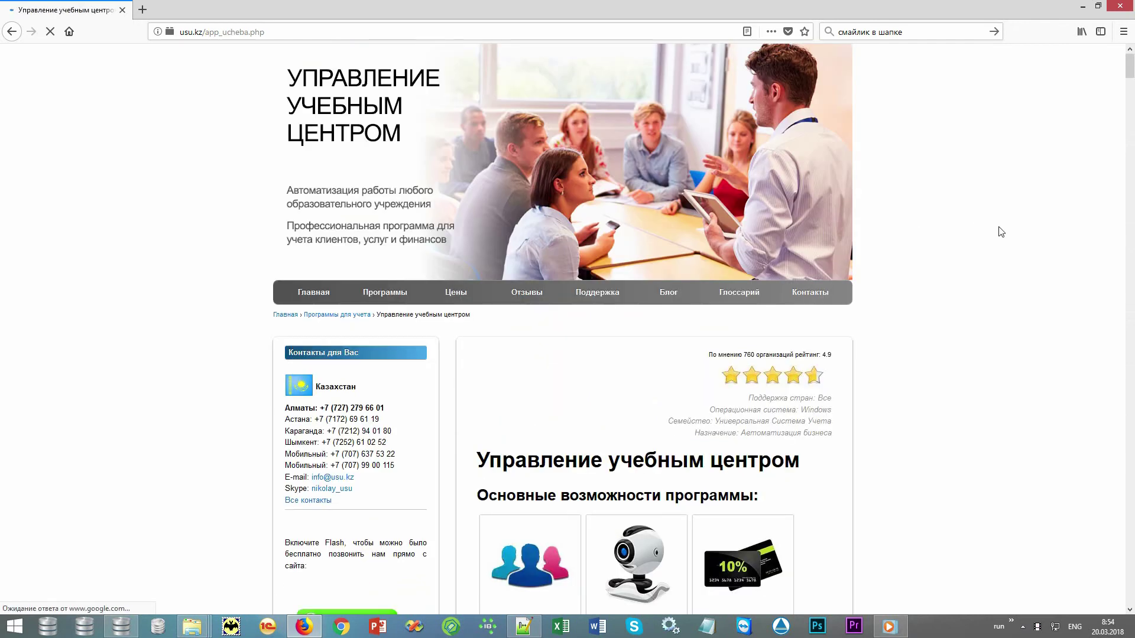
pyautogui.scroll(-5, 1000, 231)
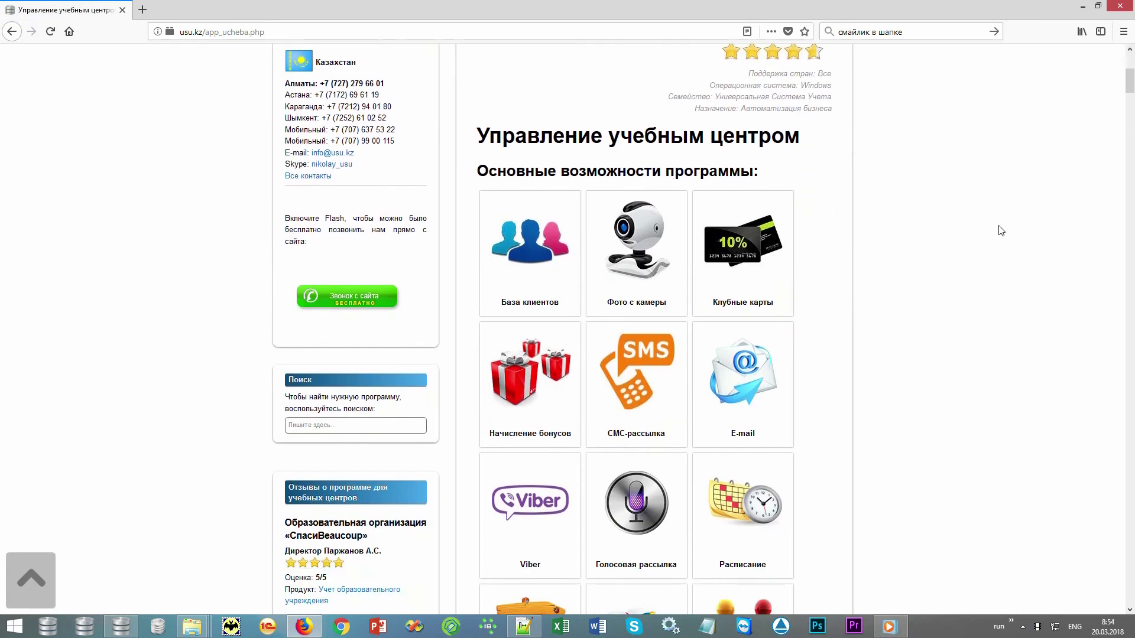
pyautogui.scroll(-3, 1001, 231)
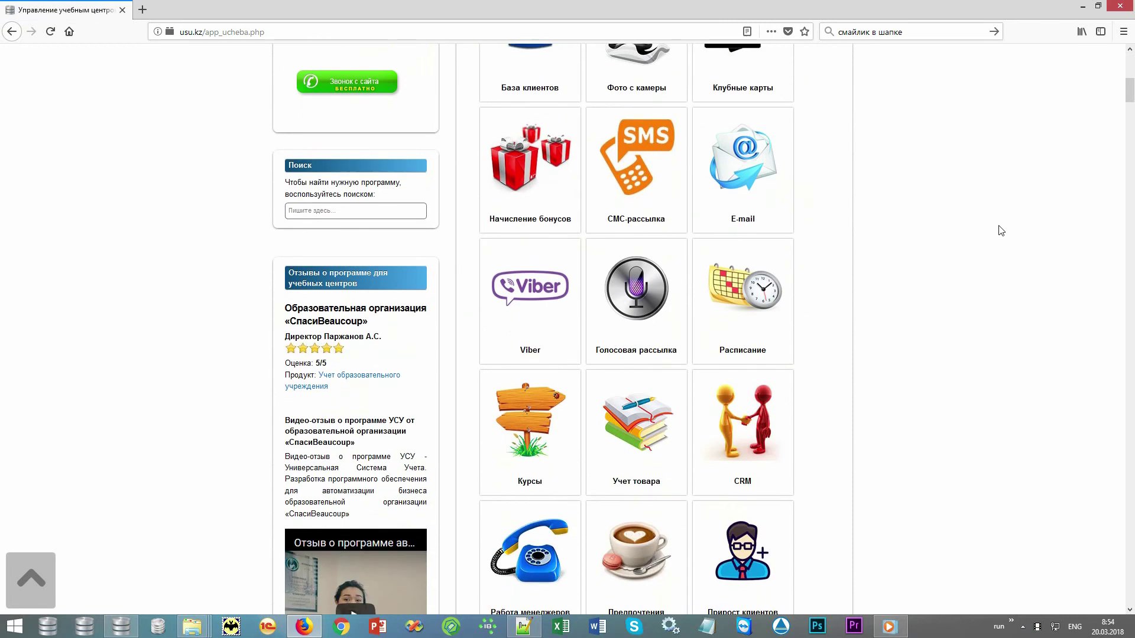
pyautogui.scroll(-2, 1001, 231)
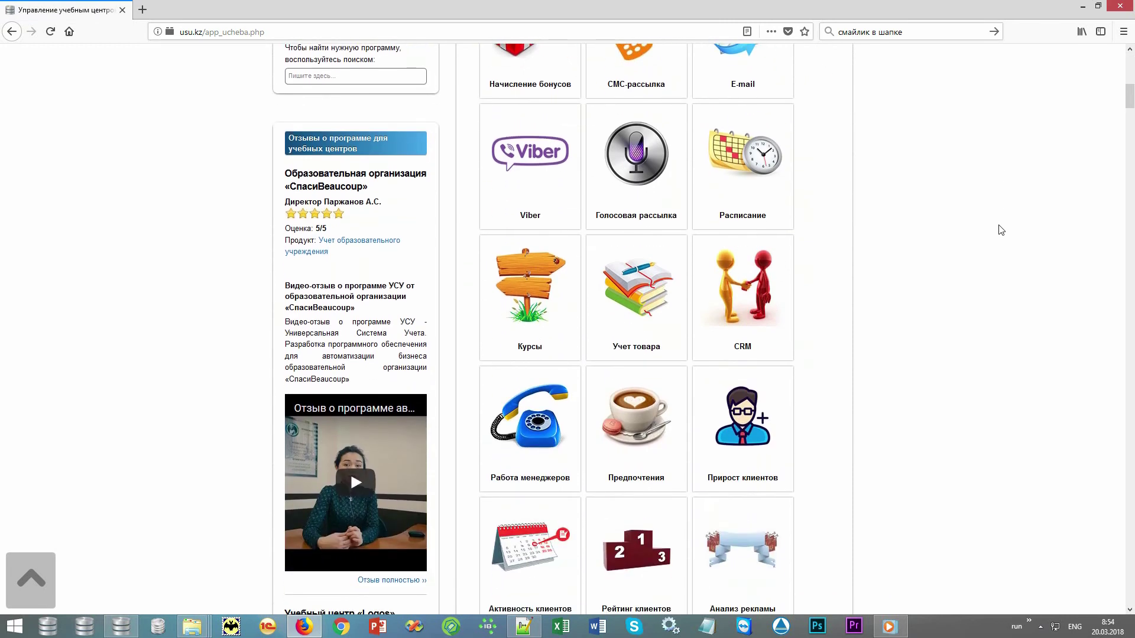
pyautogui.scroll(-3, 1001, 231)
pyautogui.scroll(-2, 1000, 230)
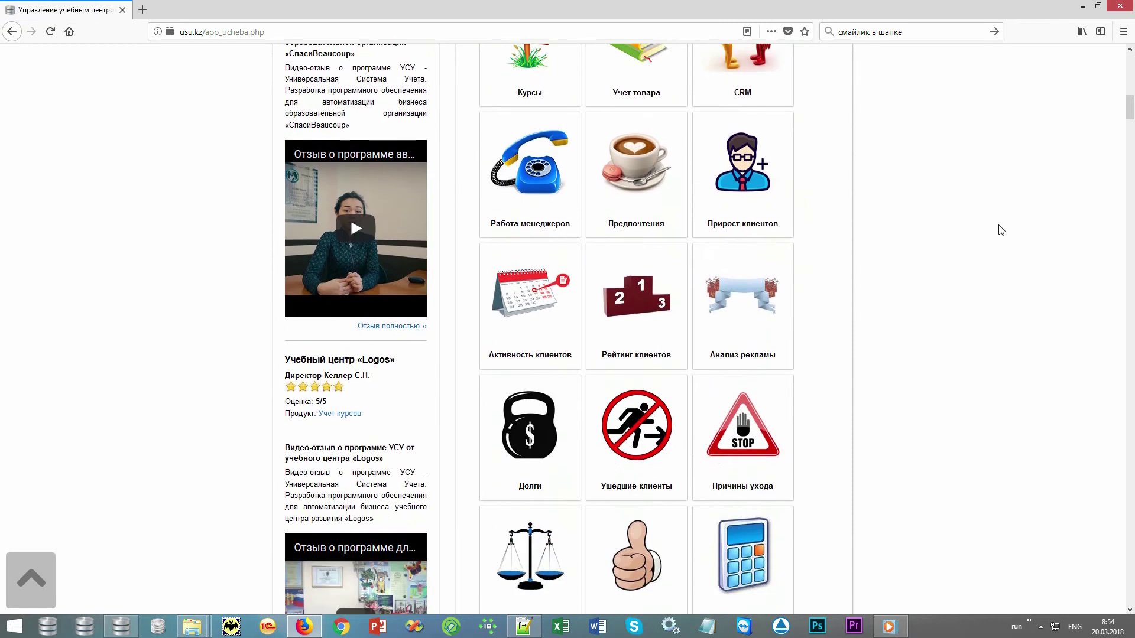
pyautogui.scroll(-5, 1001, 230)
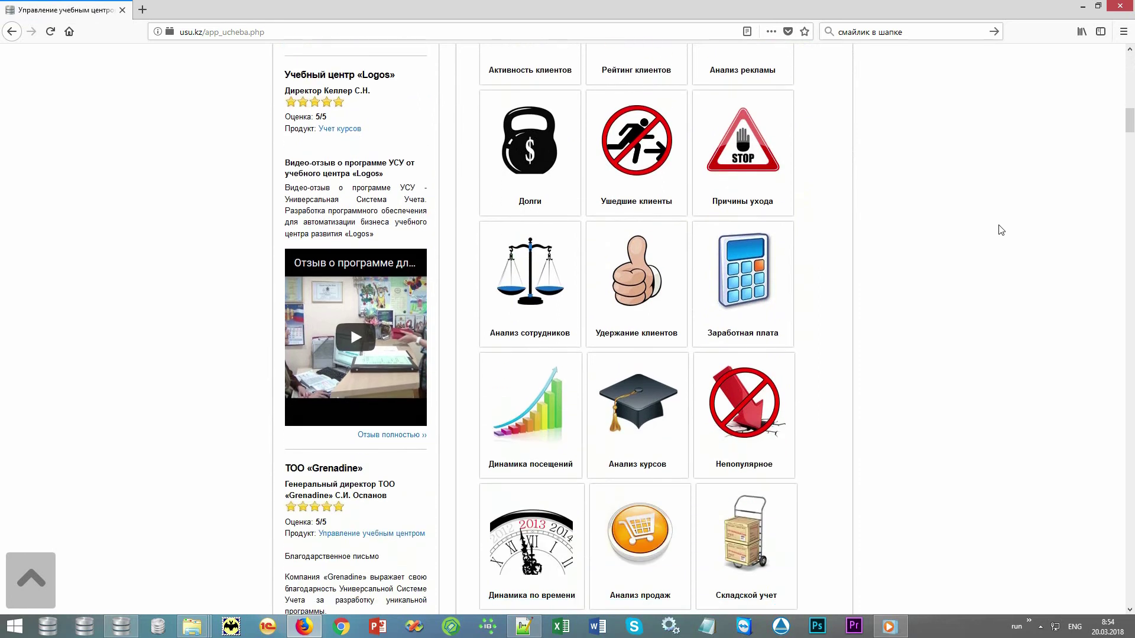
pyautogui.scroll(-1, 1000, 230)
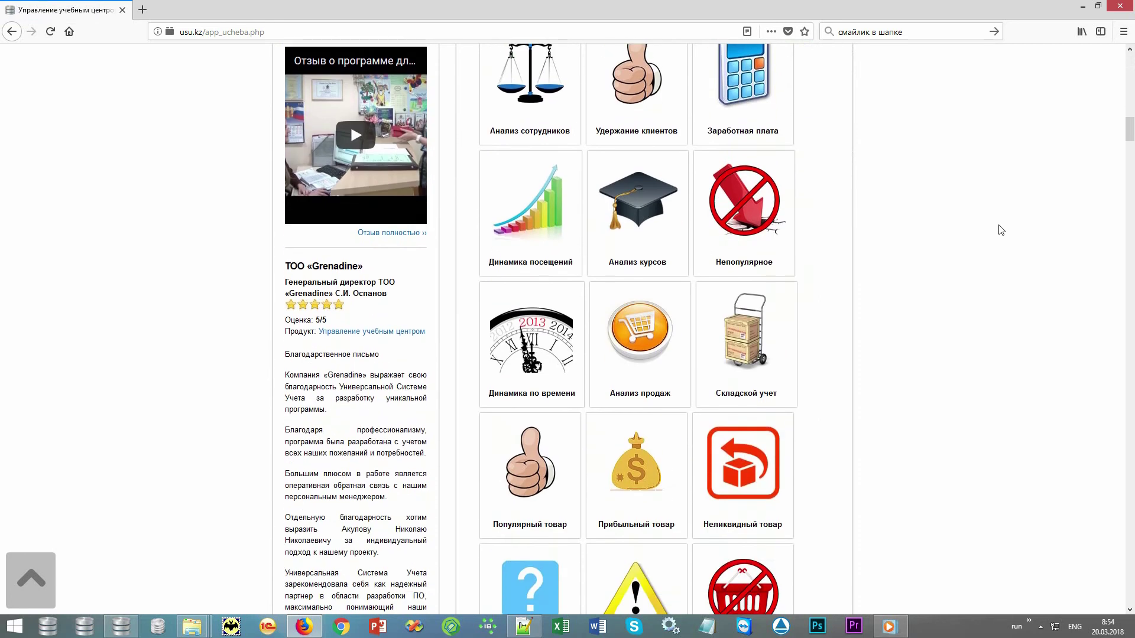
pyautogui.scroll(-3, 1000, 231)
pyautogui.scroll(-3, 1001, 230)
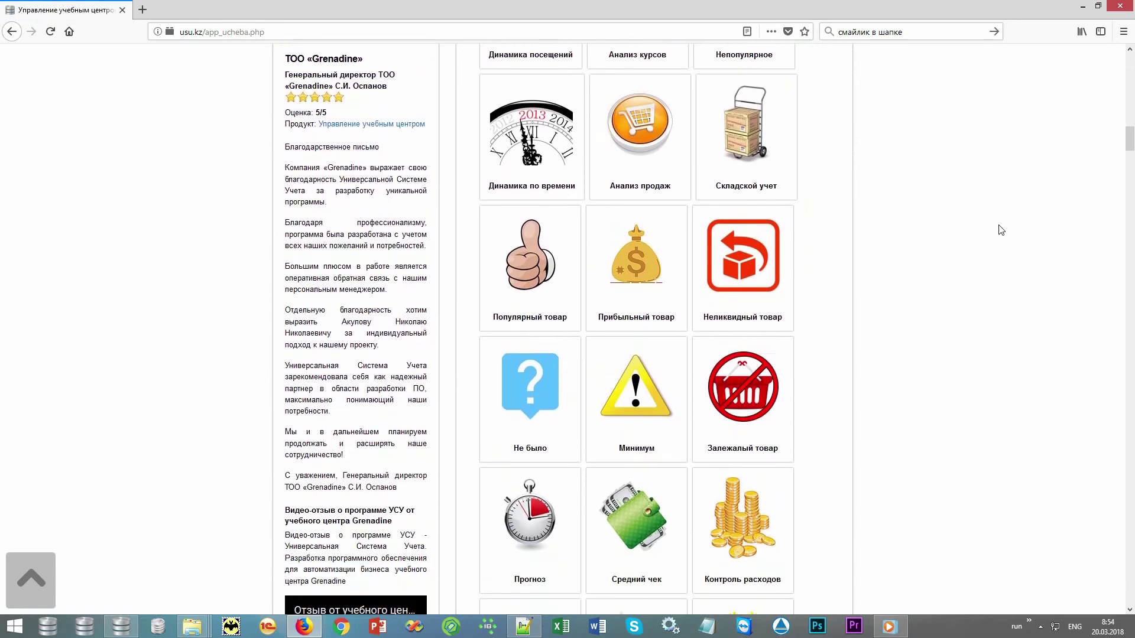
pyautogui.scroll(-5, 1000, 231)
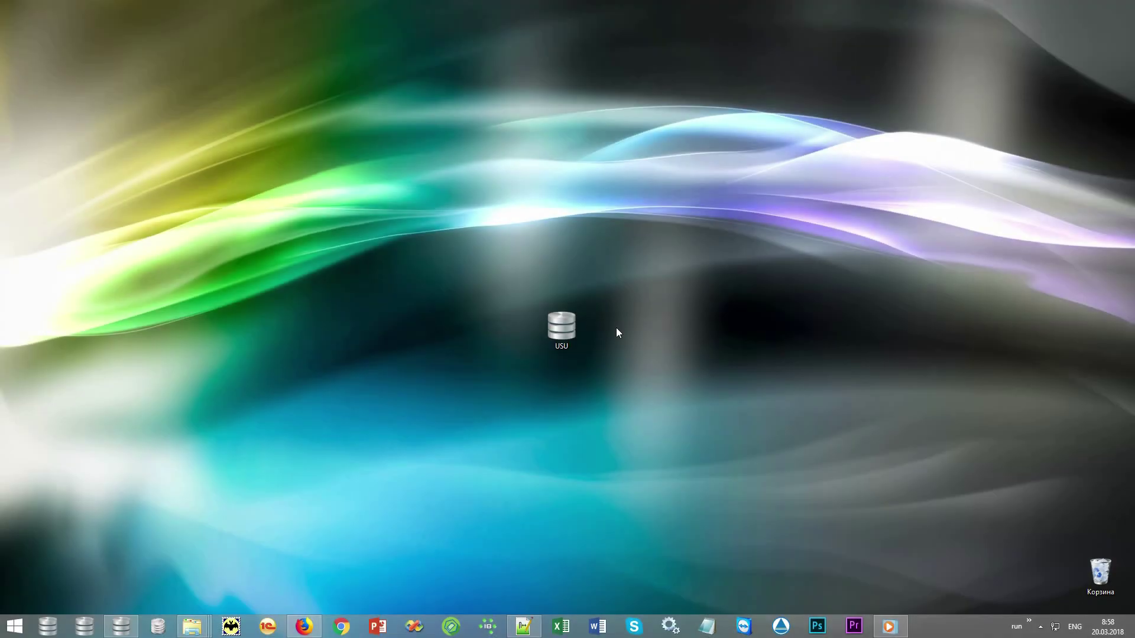
# - Launch USU from the desktop and log in with the user name, password and MAIN role
pyautogui.doubleClick(570, 325)
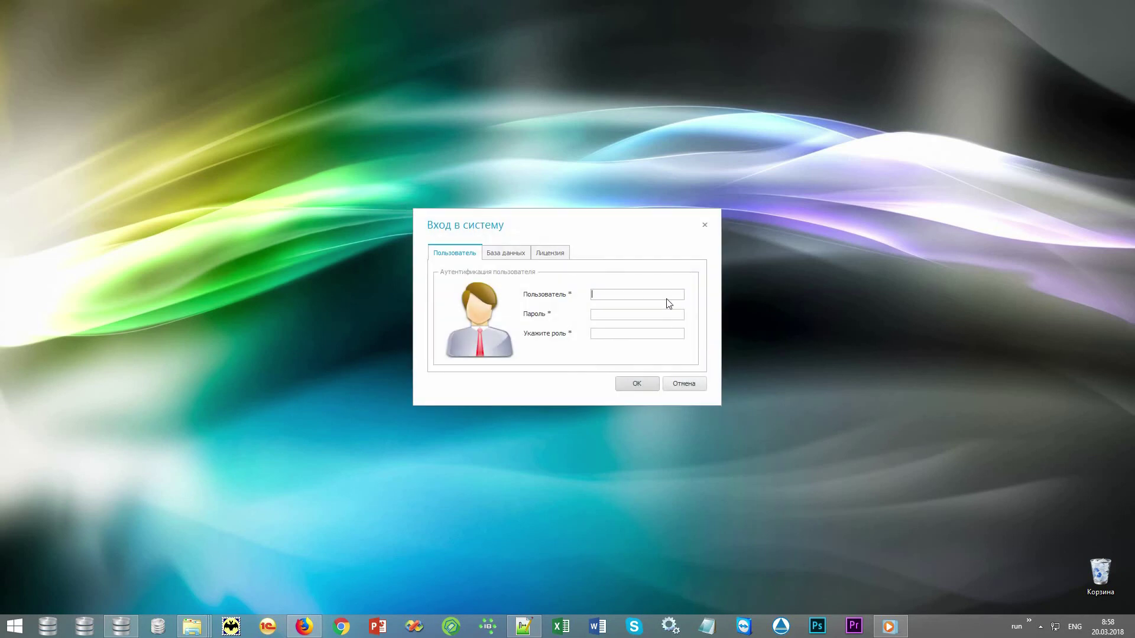
pyautogui.write('NIKOLAY')
pyautogui.click(621, 330)
pyautogui.write('MAIN')
pyautogui.click(643, 384)
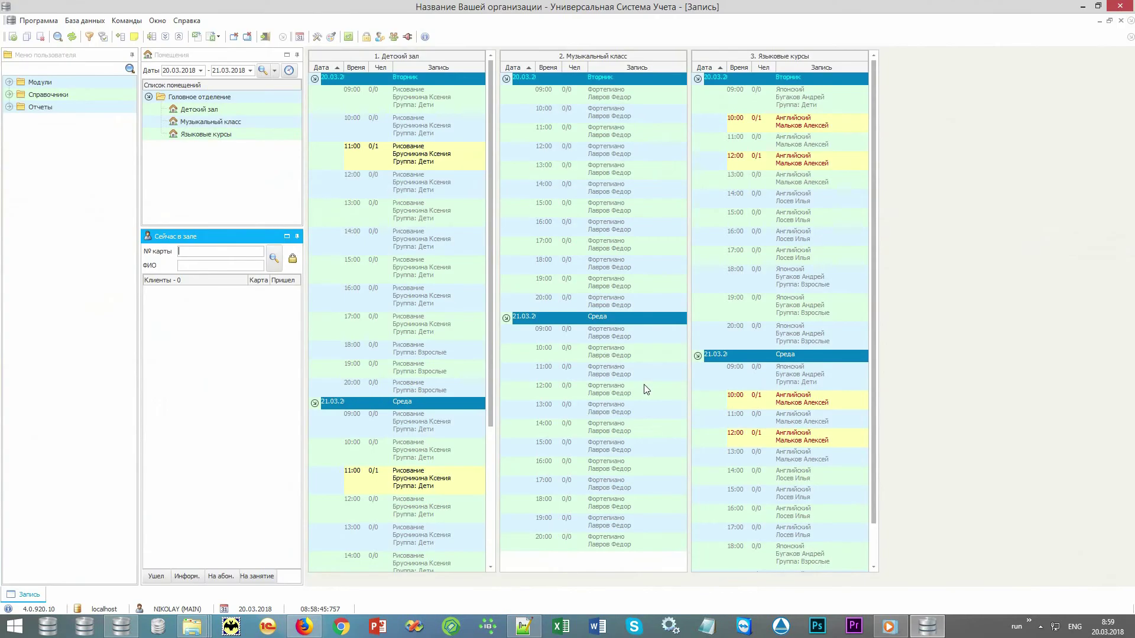
pyautogui.click(331, 37)
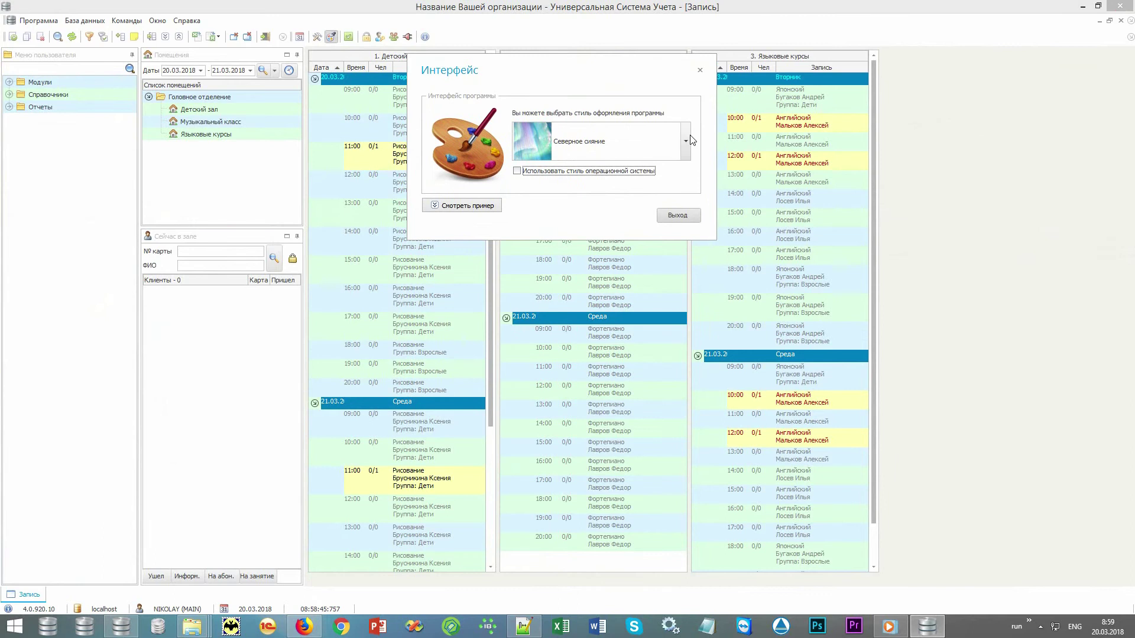
pyautogui.click(690, 140)
pyautogui.scroll(3, 684, 193)
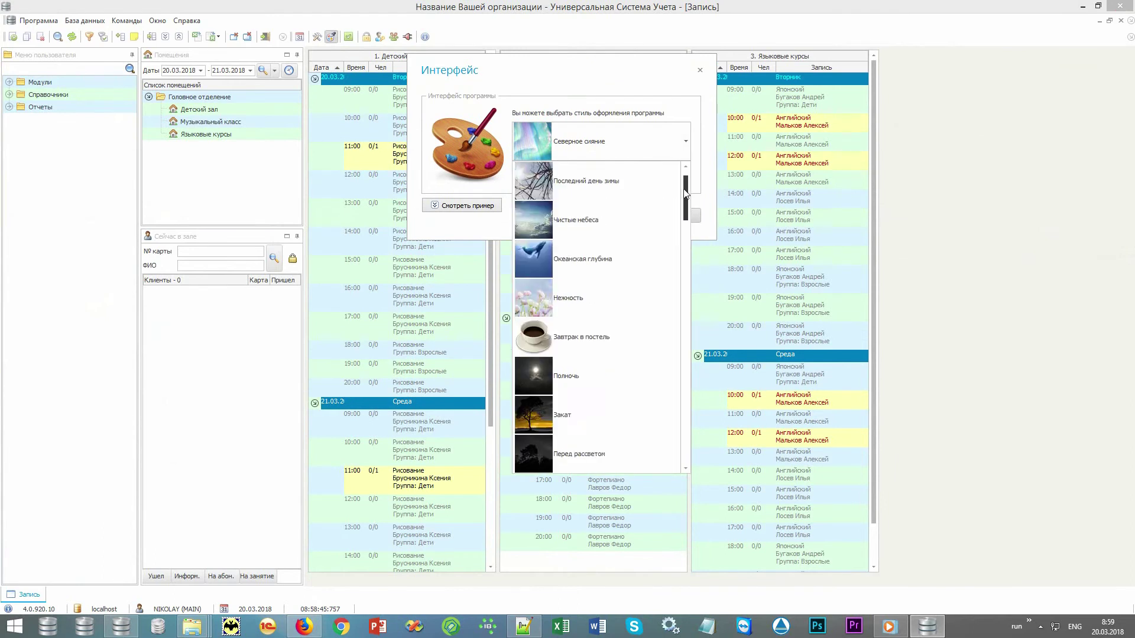
pyautogui.moveTo(684, 193); pyautogui.dragTo(694, 434)
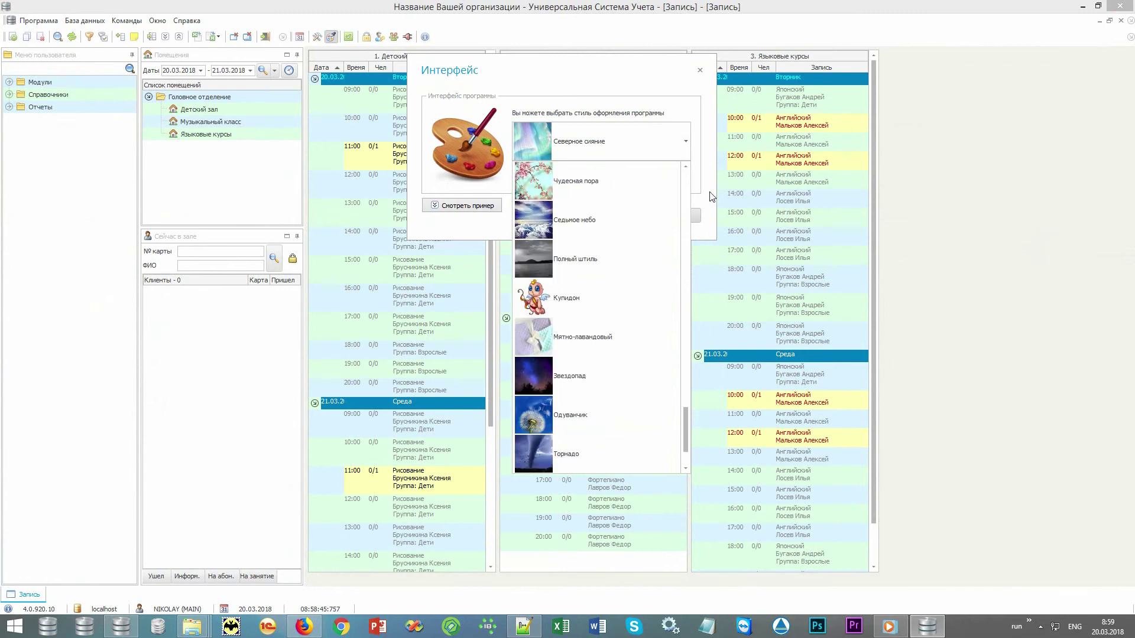
pyautogui.click(700, 70)
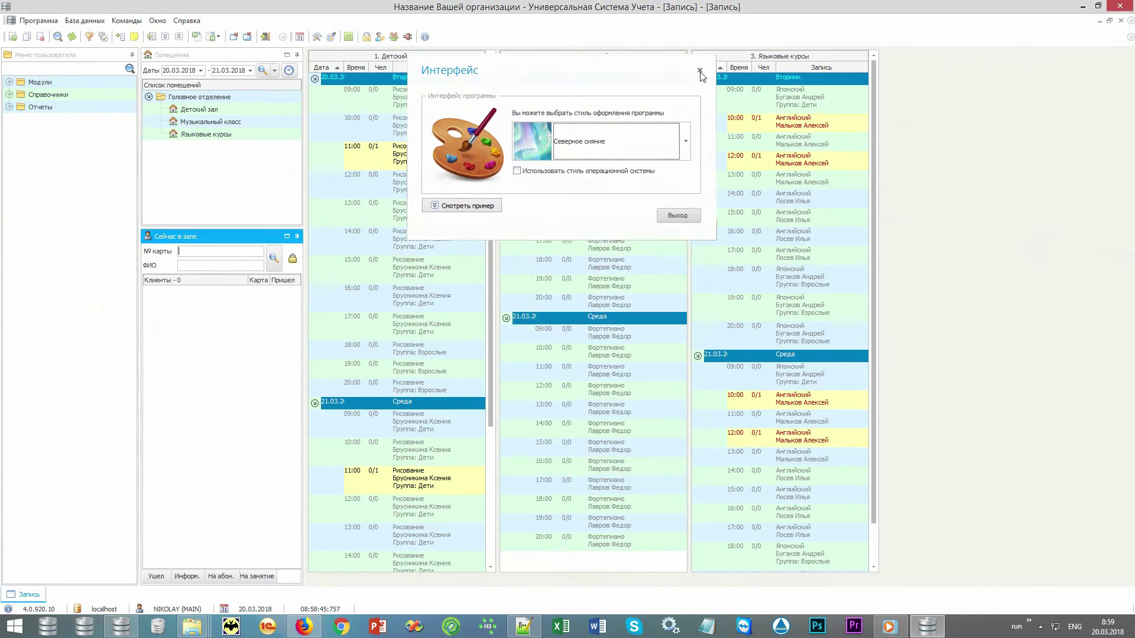
pyautogui.click(699, 69)
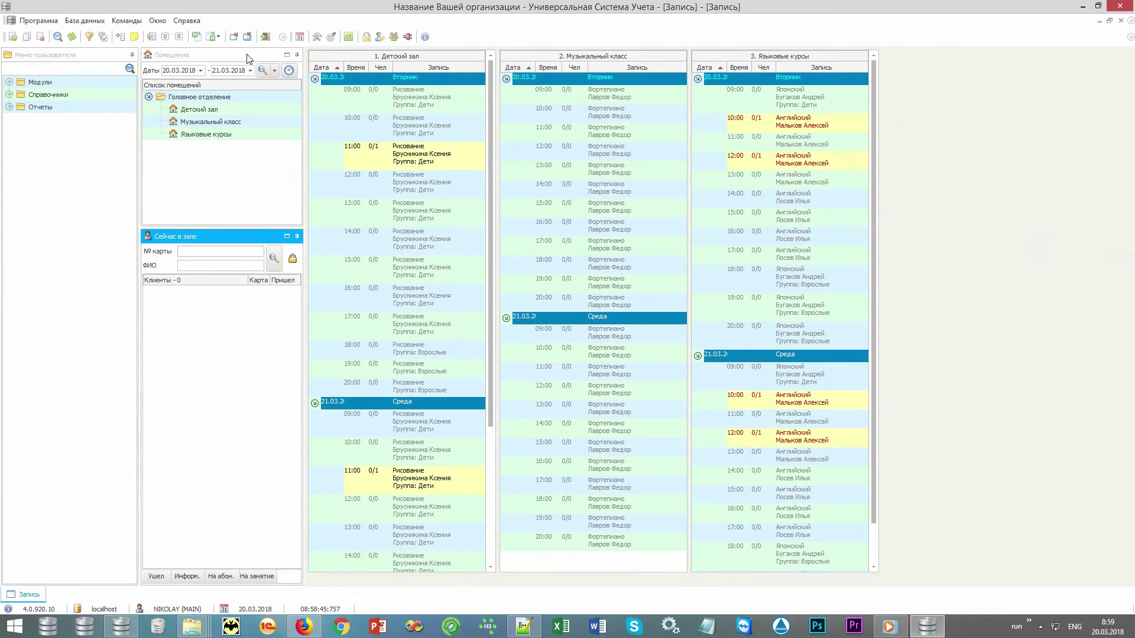
pyautogui.click(199, 101)
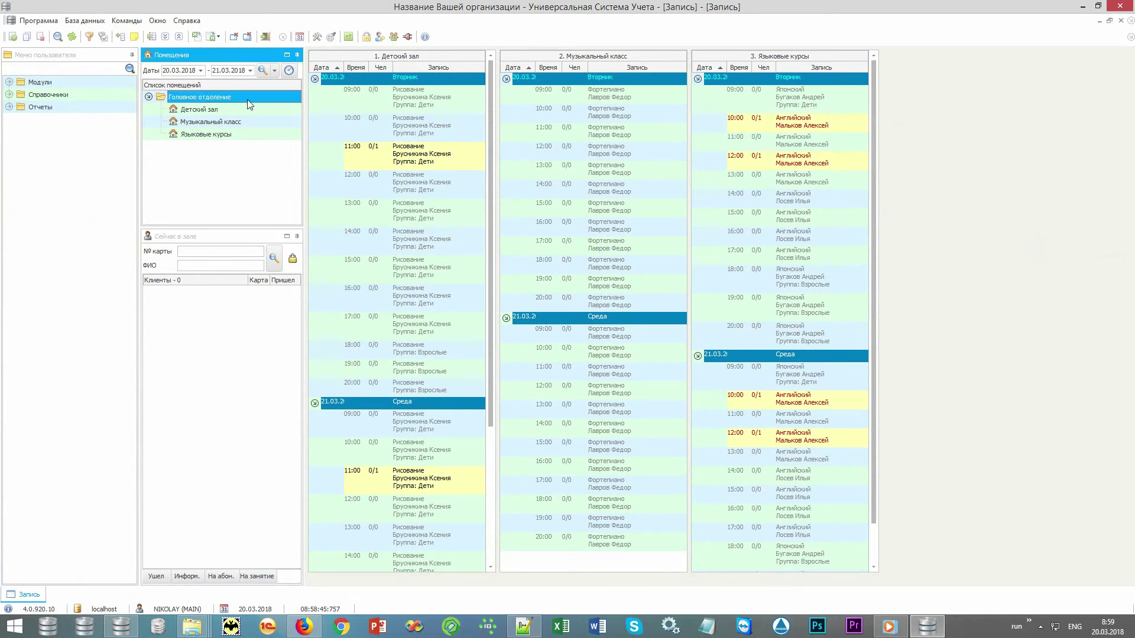
pyautogui.click(234, 37)
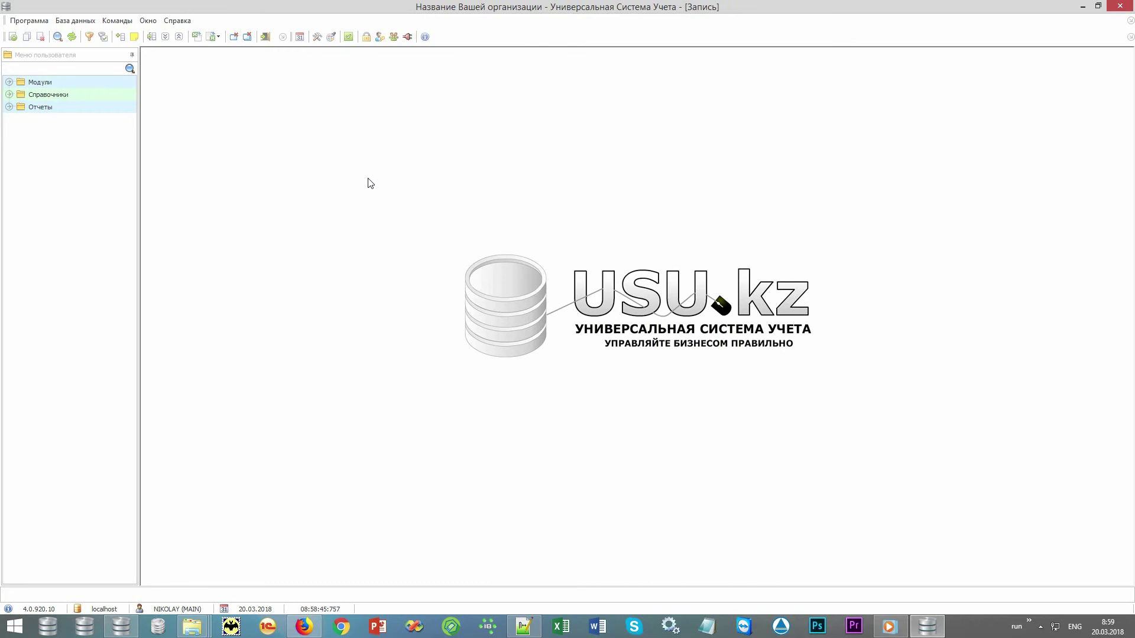
pyautogui.click(300, 37)
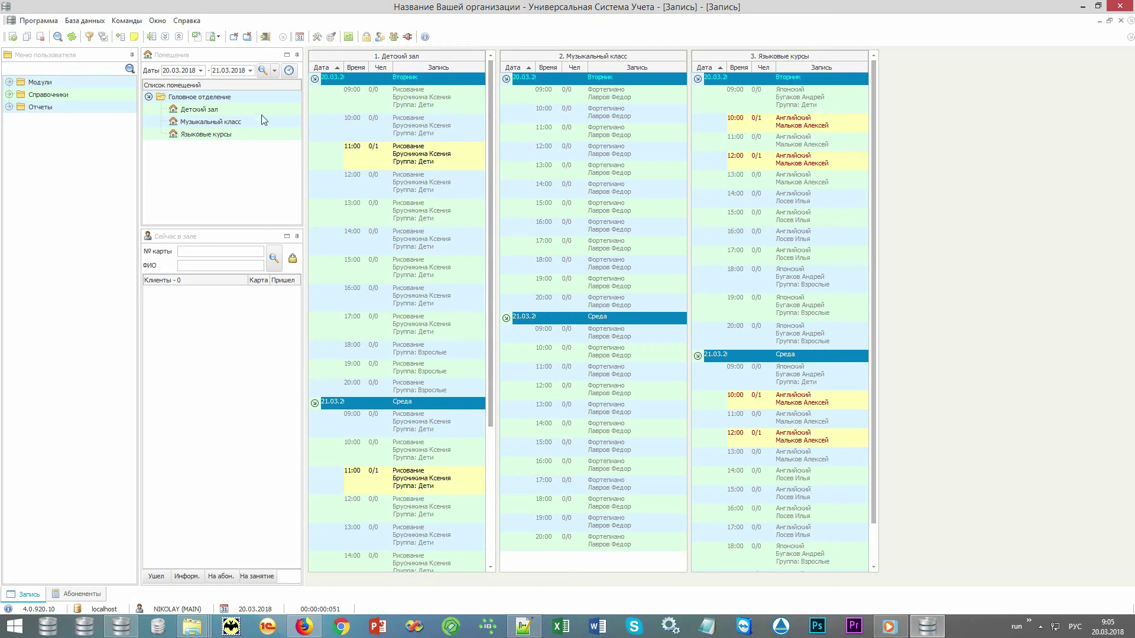
# - Set the schedule's end date to 21.03.2018 from the calendar
pyautogui.click(251, 70)
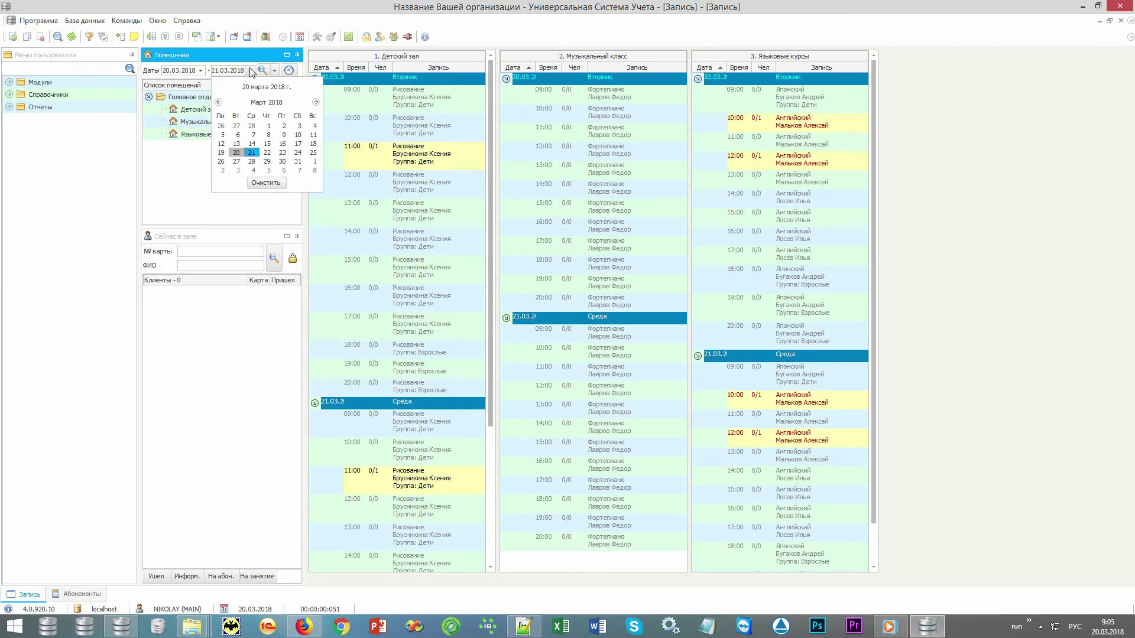
pyautogui.click(250, 70)
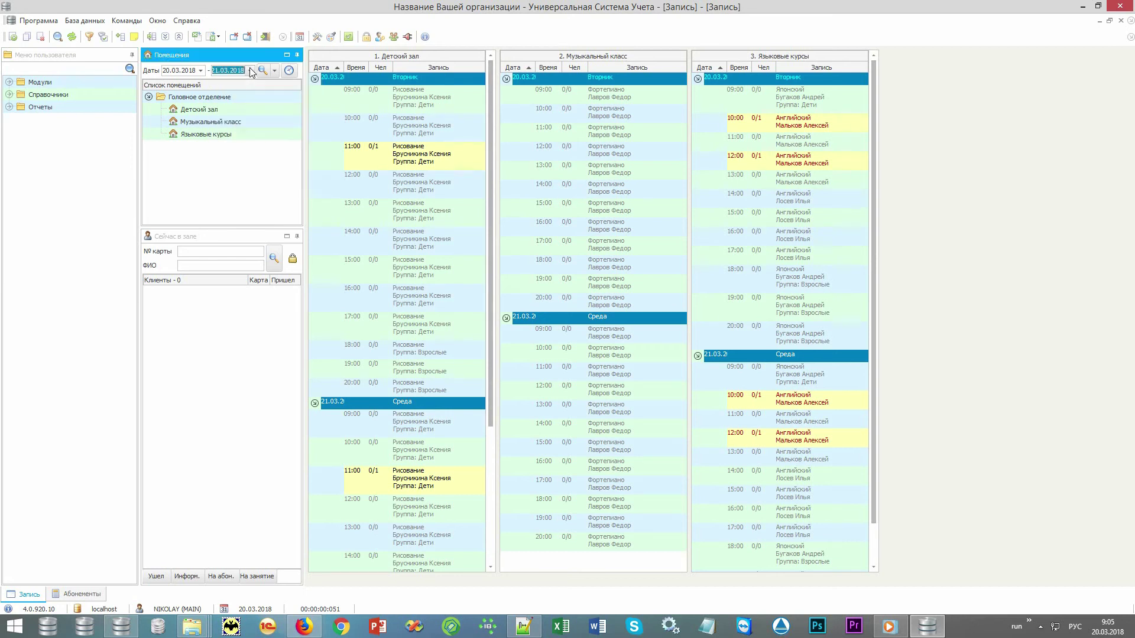
pyautogui.click(274, 183)
# - Select the 17:00 and 18:00 Детский зал slots, then open the 10:00 Английский lesson in Языковые курсы
pyautogui.click(421, 333)
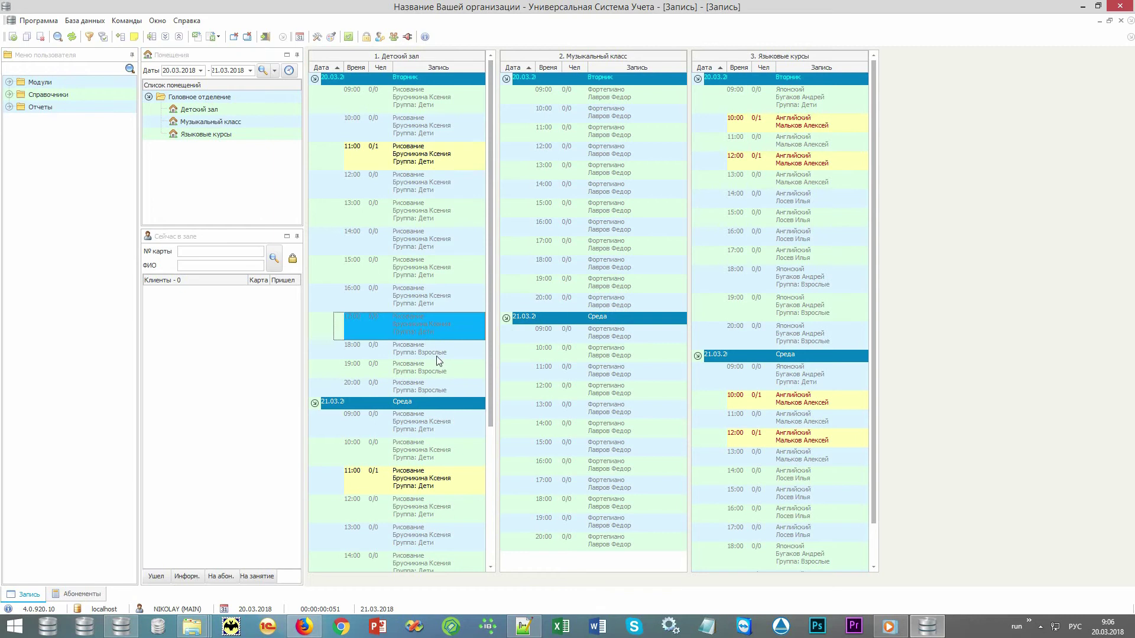
pyautogui.click(421, 354)
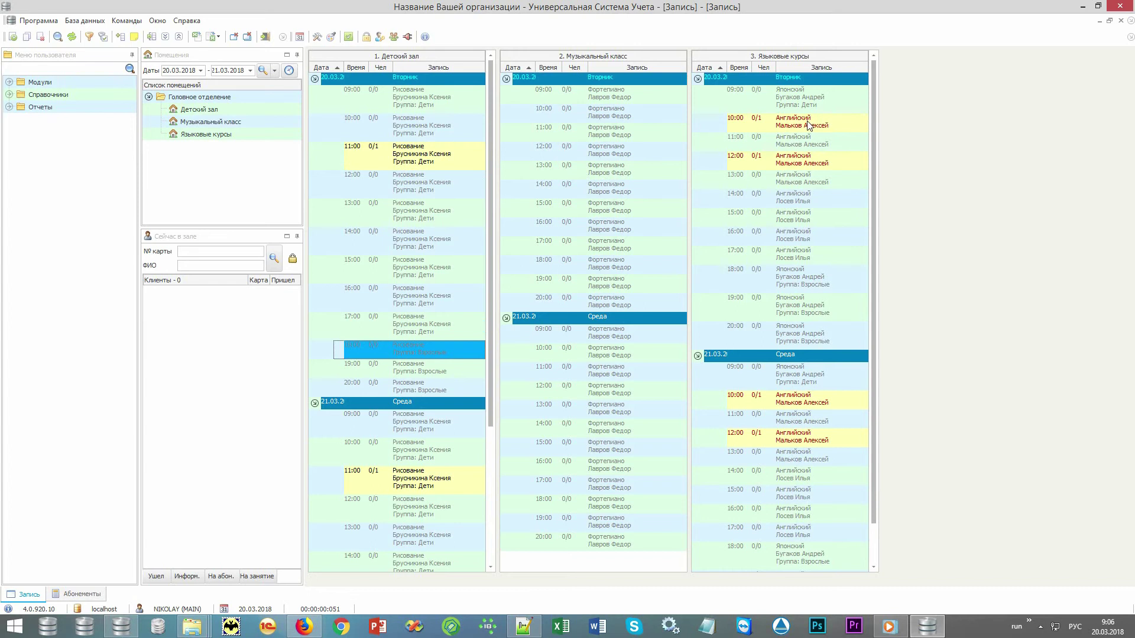
pyautogui.doubleClick(838, 122)
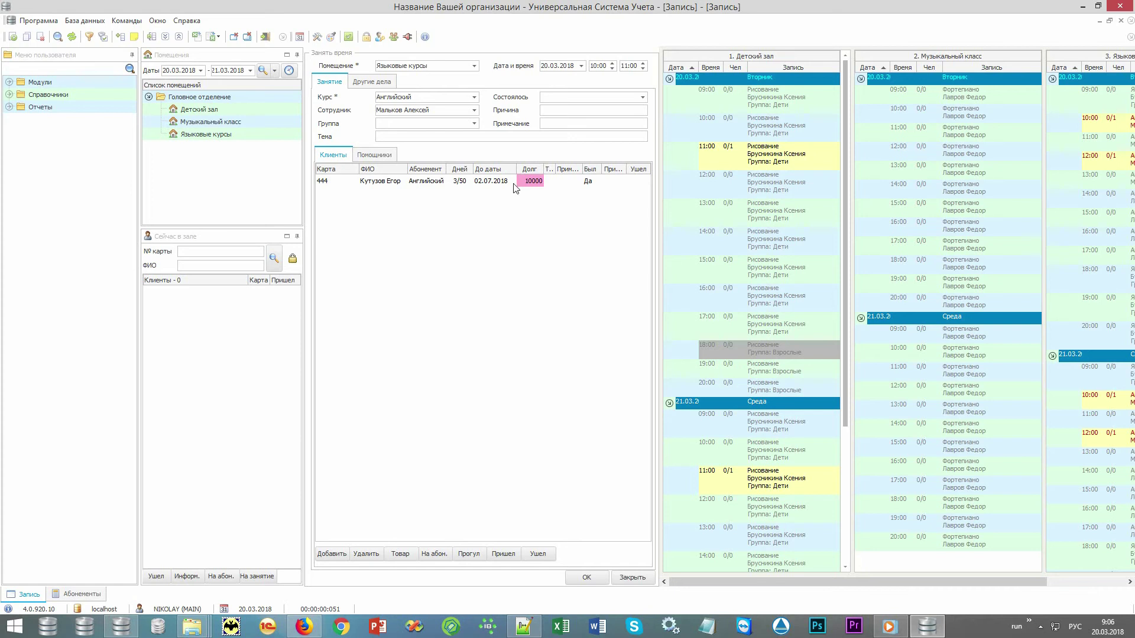
# - Mark the enrolled client absent with reason 'Не пришел', counting the missed lesson, and save the booking
pyautogui.click(536, 184)
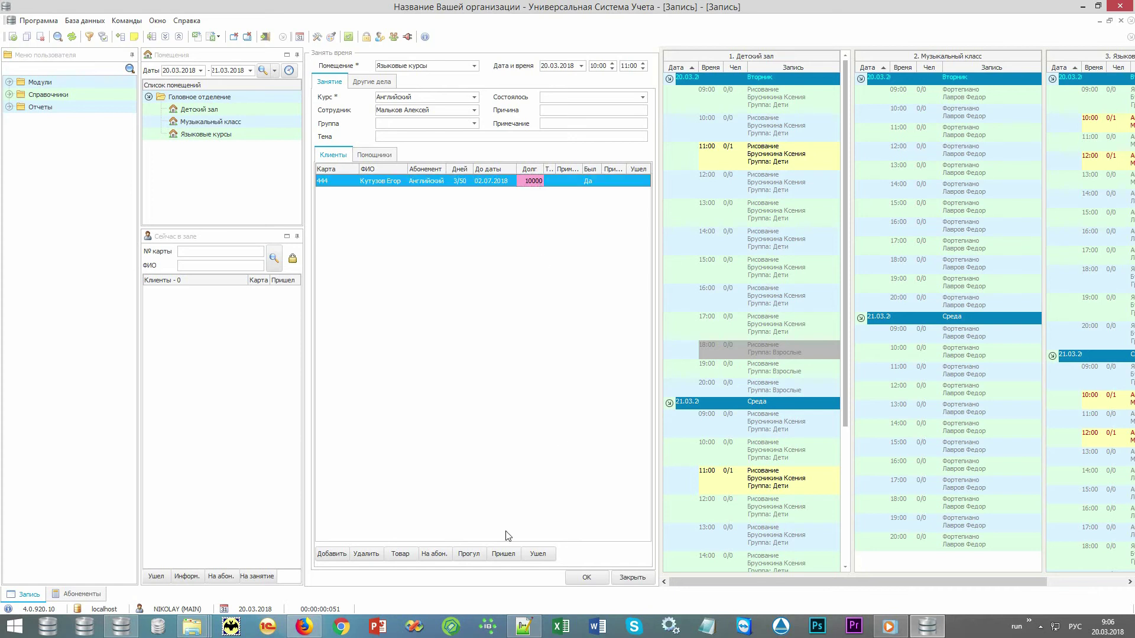
pyautogui.click(474, 555)
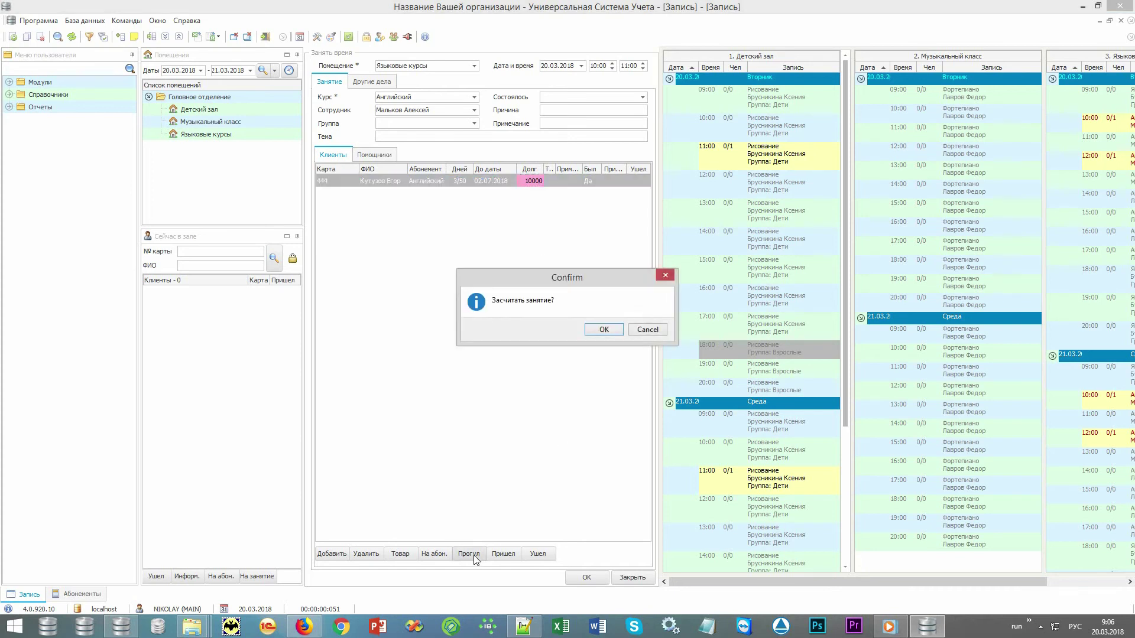
pyautogui.click(608, 329)
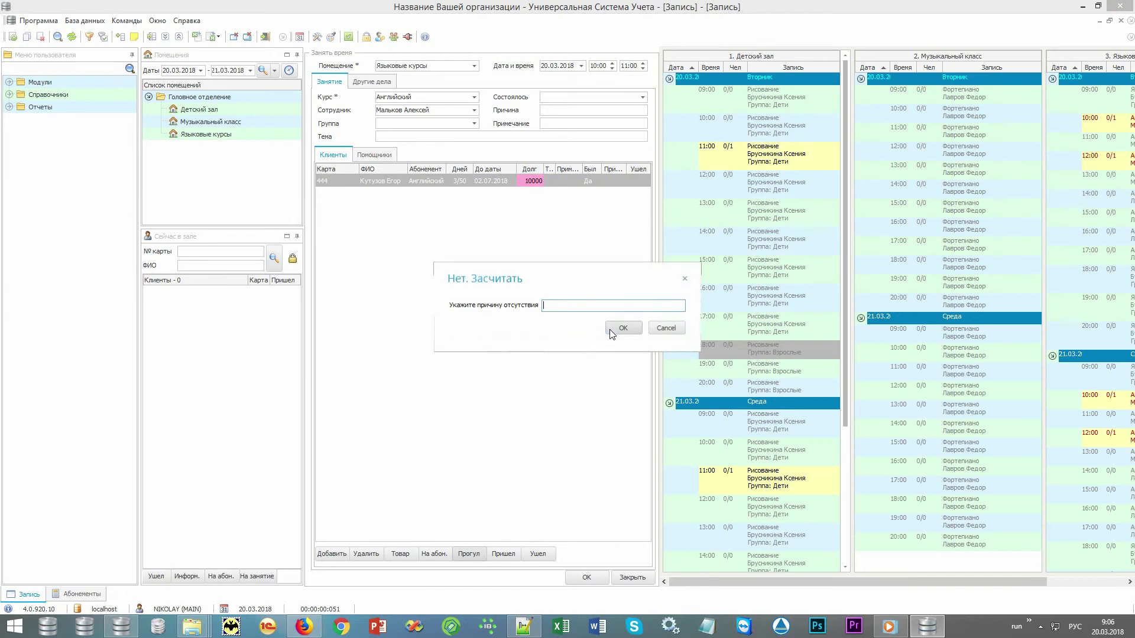
pyautogui.write('Не пришел')
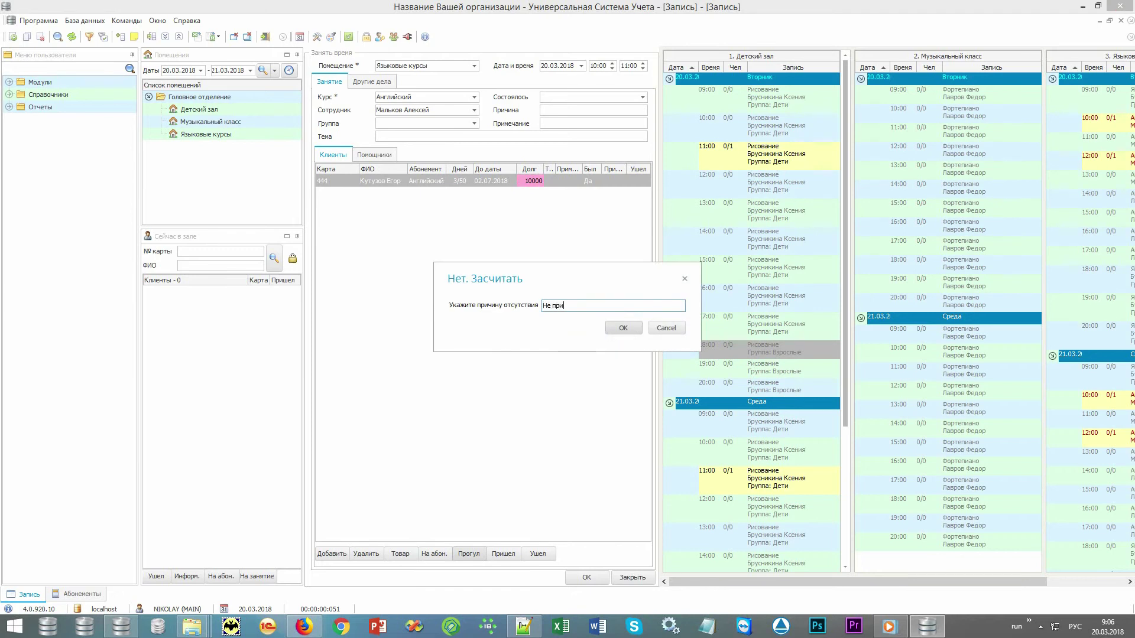
pyautogui.click(623, 329)
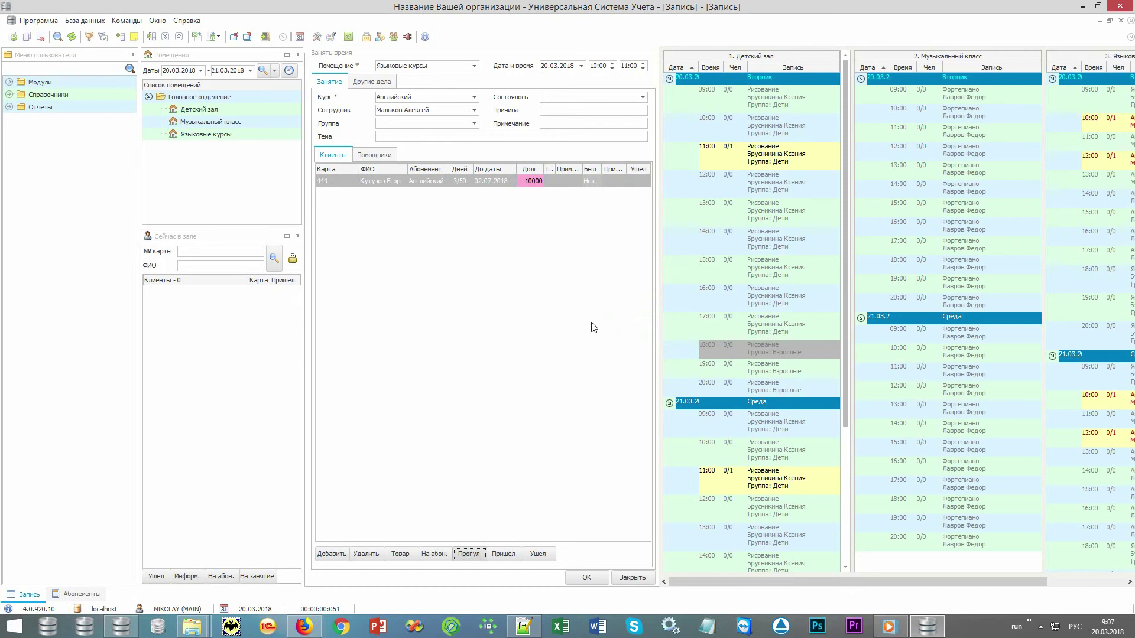
pyautogui.click(594, 579)
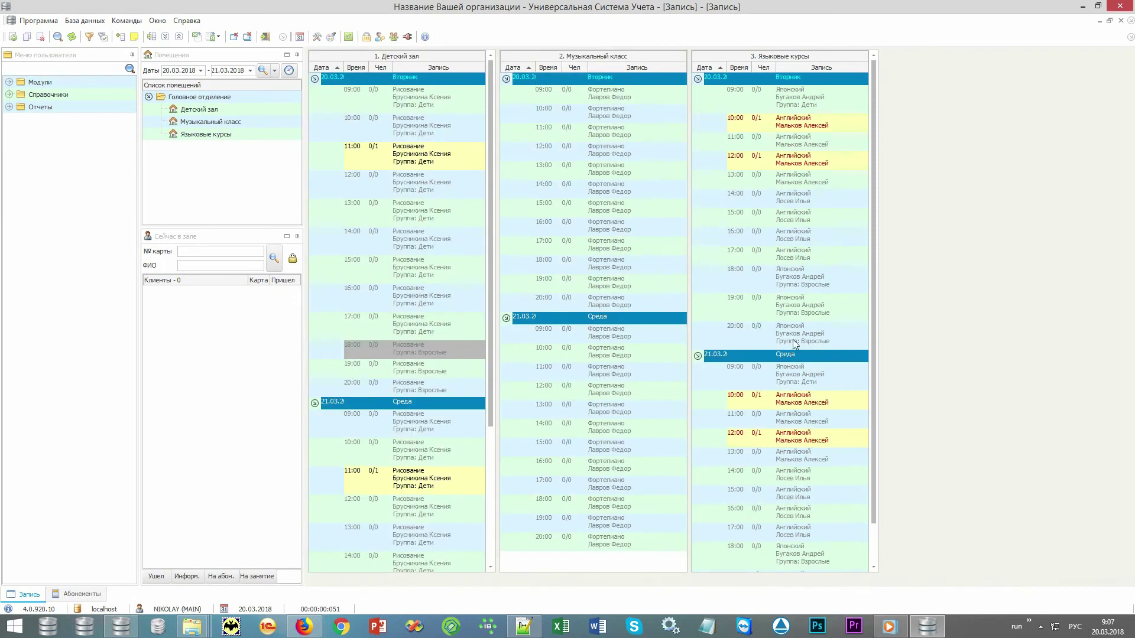
# - Add the note 'Набор группы!' to the 19:00 Японский lesson and save it
pyautogui.doubleClick(793, 308)
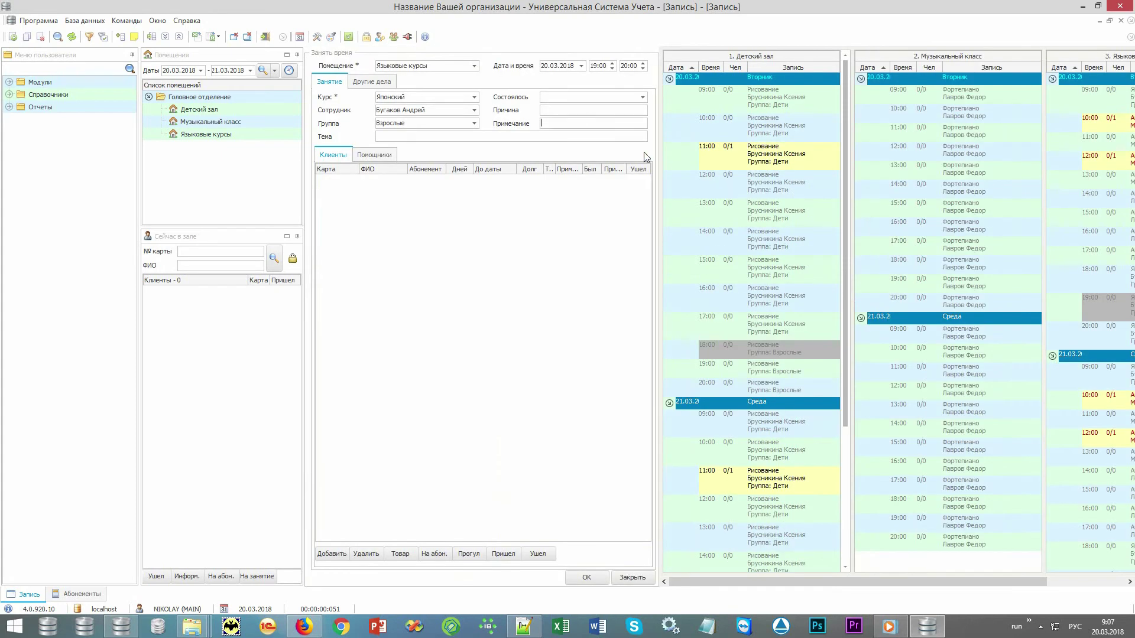
pyautogui.write('Набор группы!')
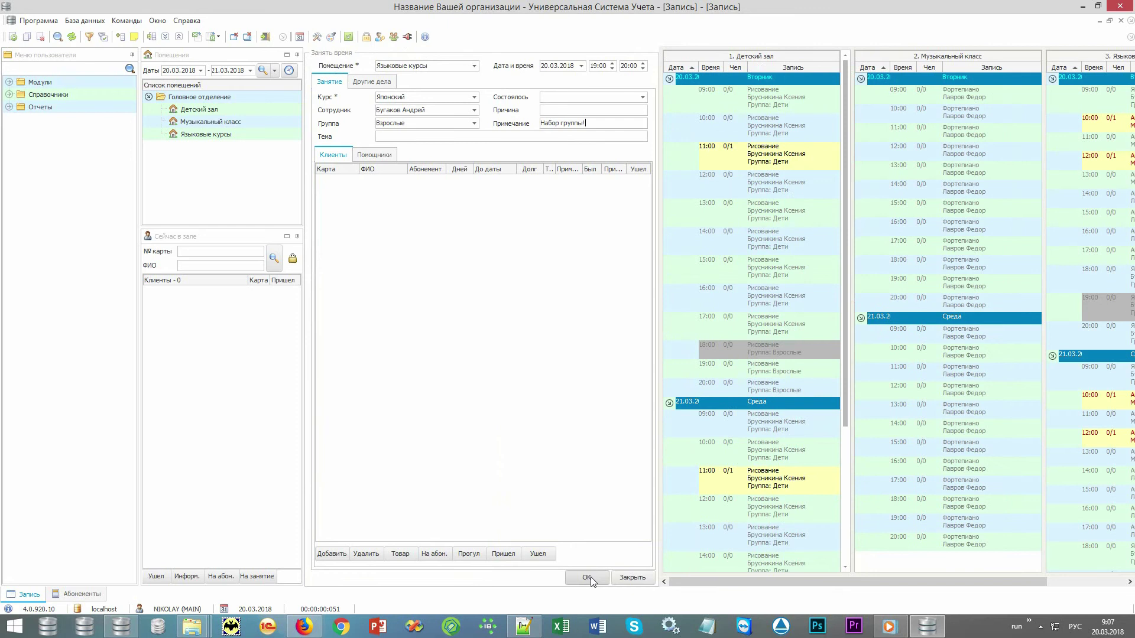
pyautogui.click(587, 578)
pyautogui.click(780, 328)
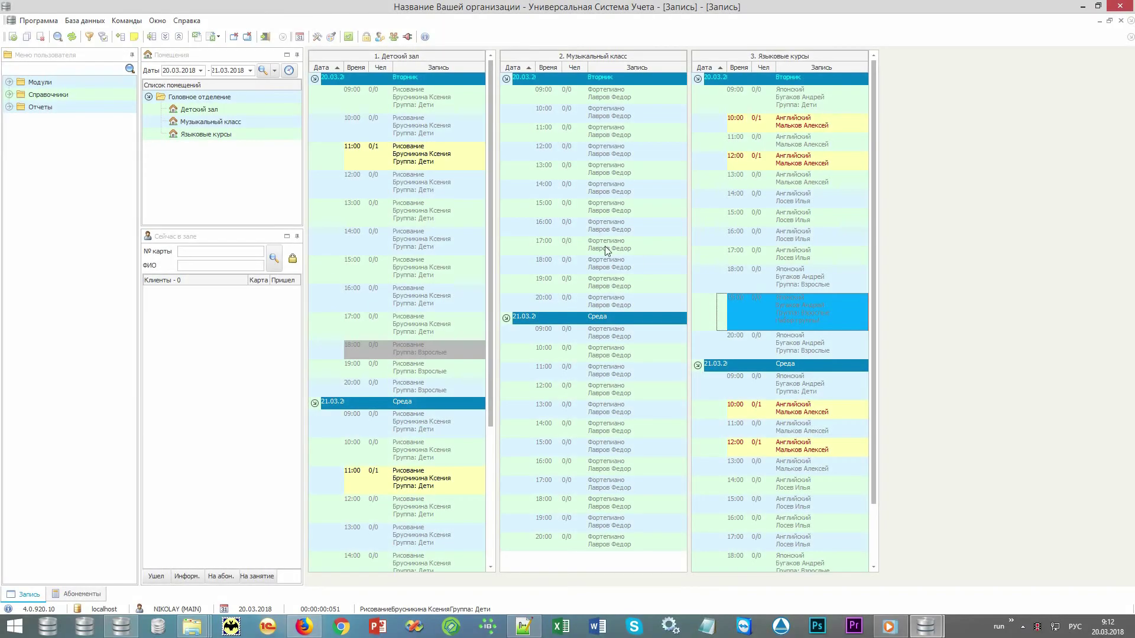
# - Open Модули > Организация > Абонементы and start adding a new subscription
pyautogui.click(91, 80)
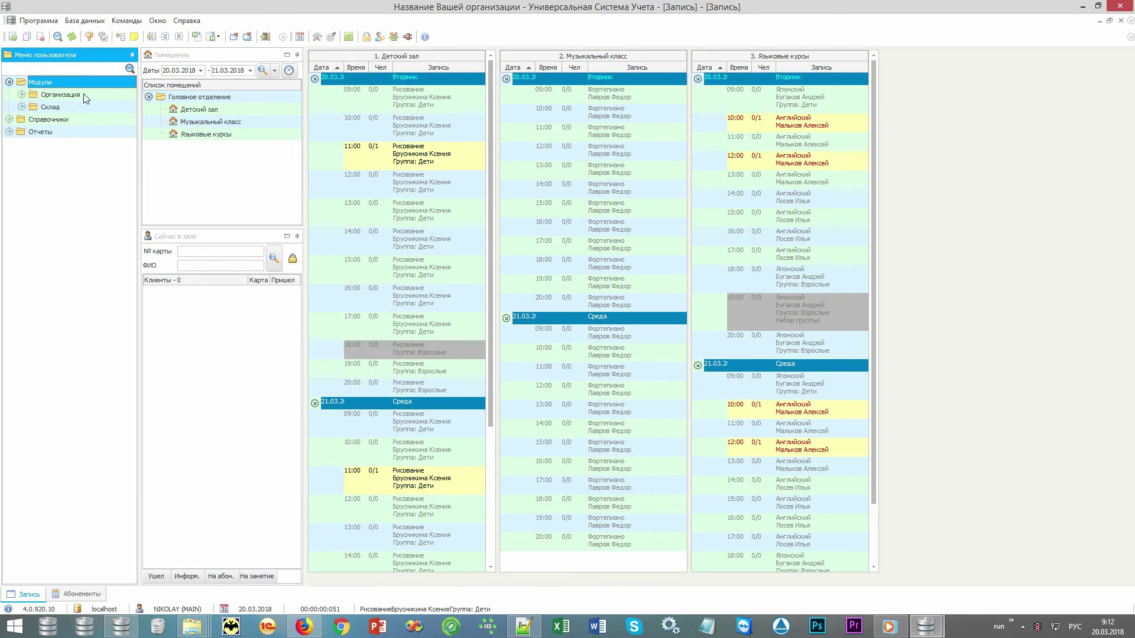
pyautogui.click(83, 94)
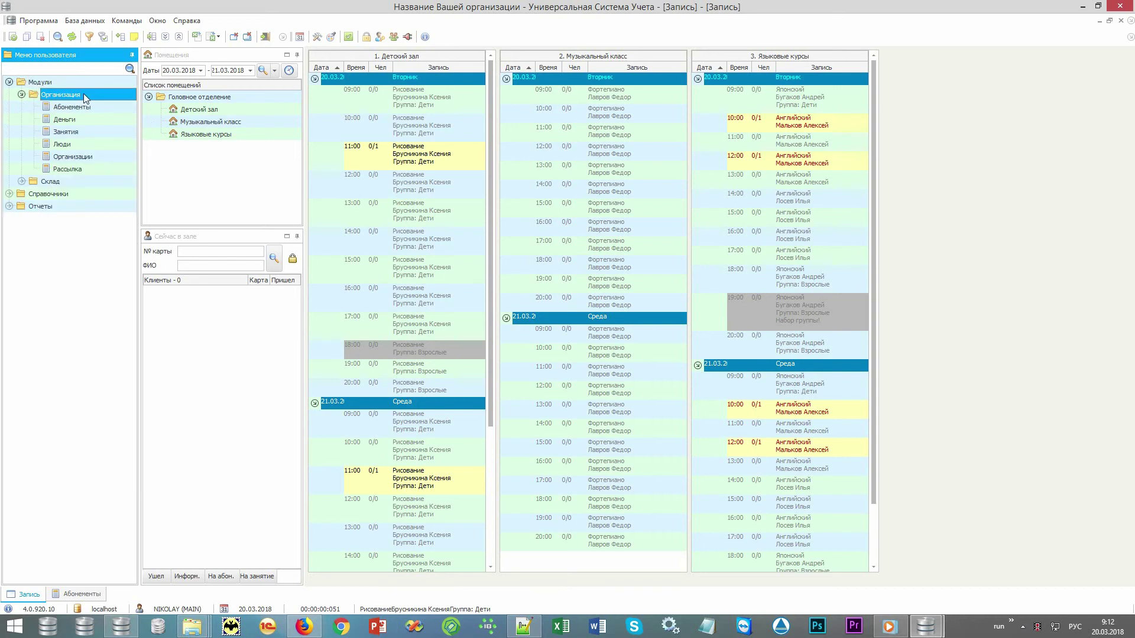
pyautogui.doubleClick(112, 105)
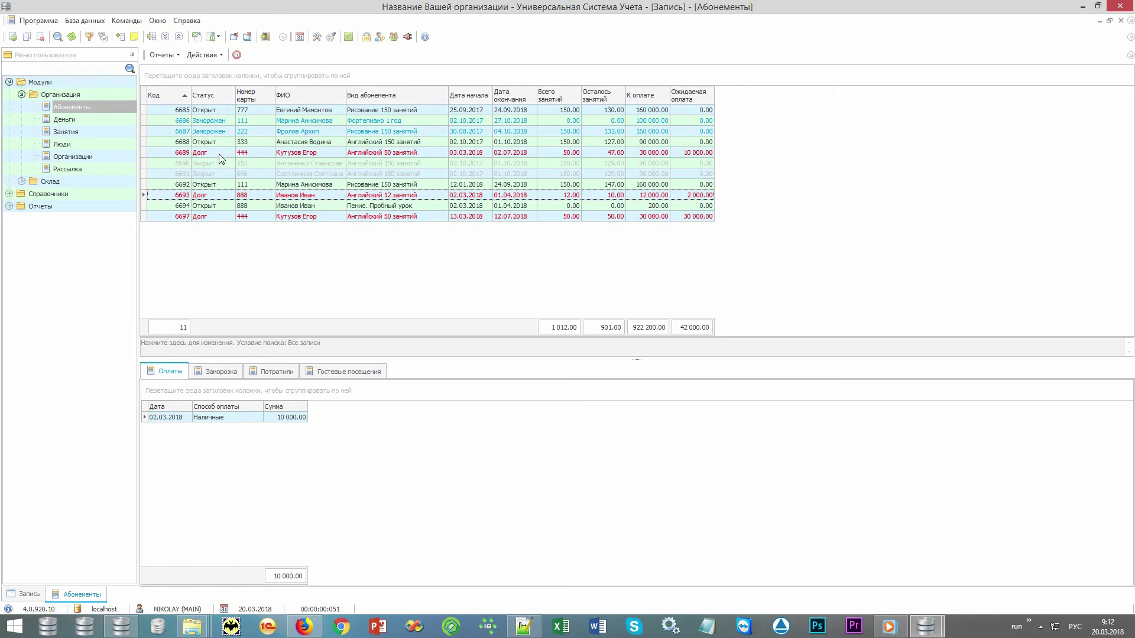
pyautogui.rightClick(366, 245)
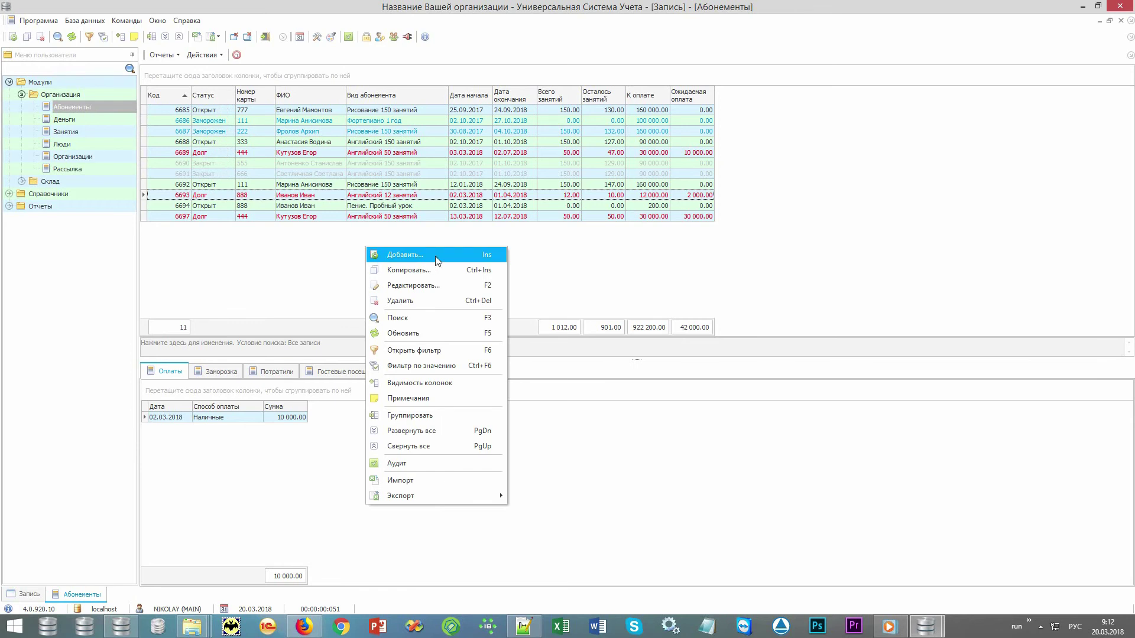
pyautogui.click(437, 261)
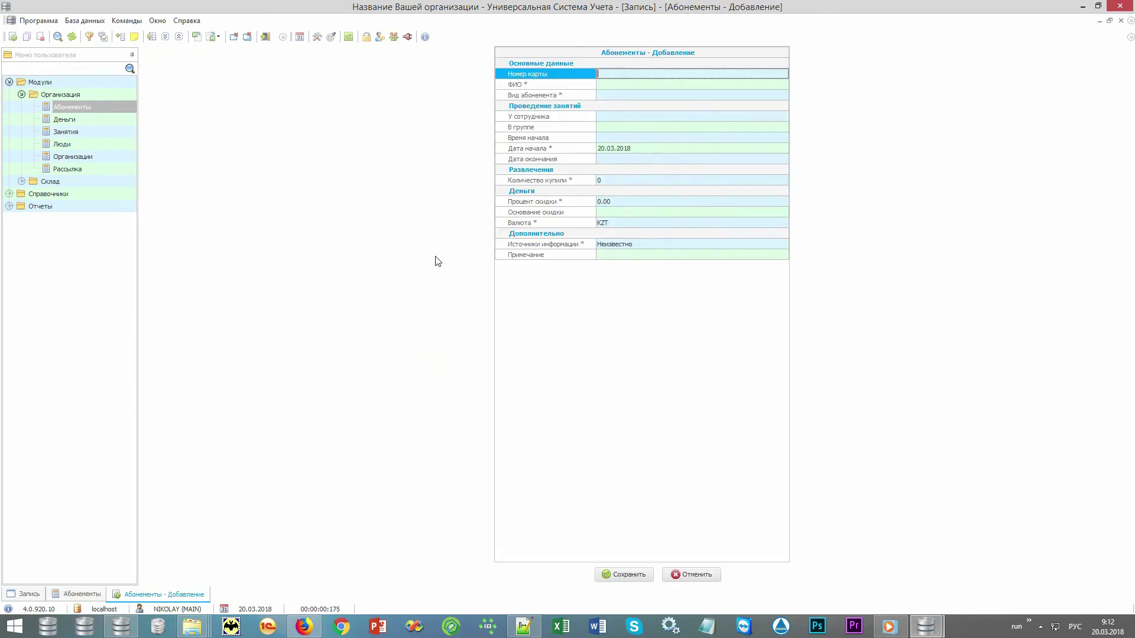
# - Open the Люди list from the ФИО field, preview several clients, and type 'и' to search
pyautogui.click(563, 87)
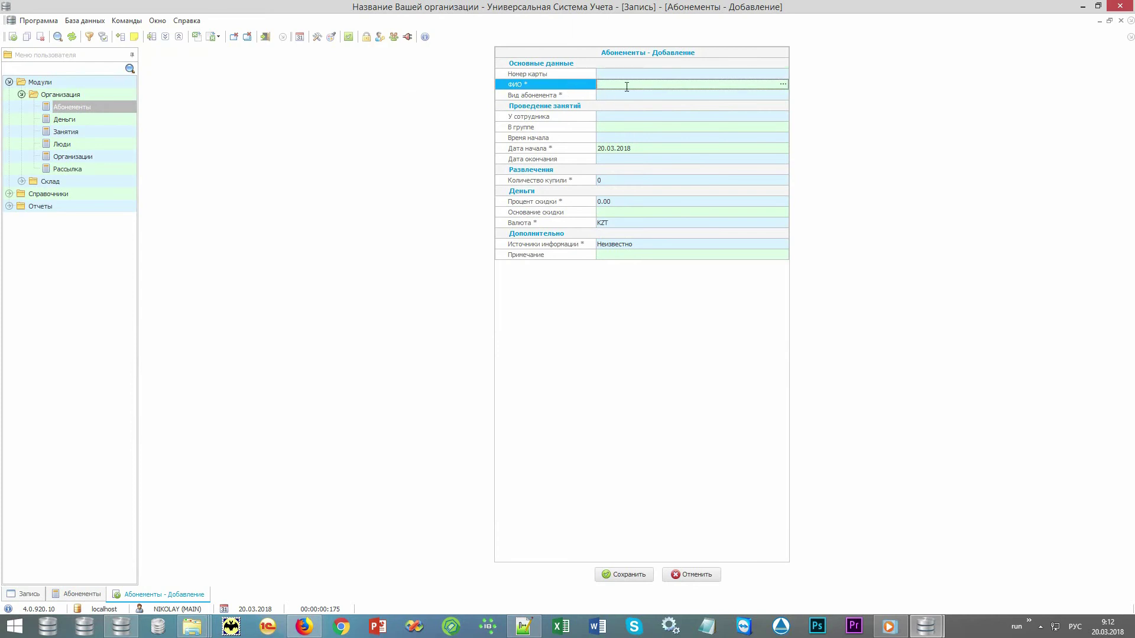
pyautogui.click(783, 84)
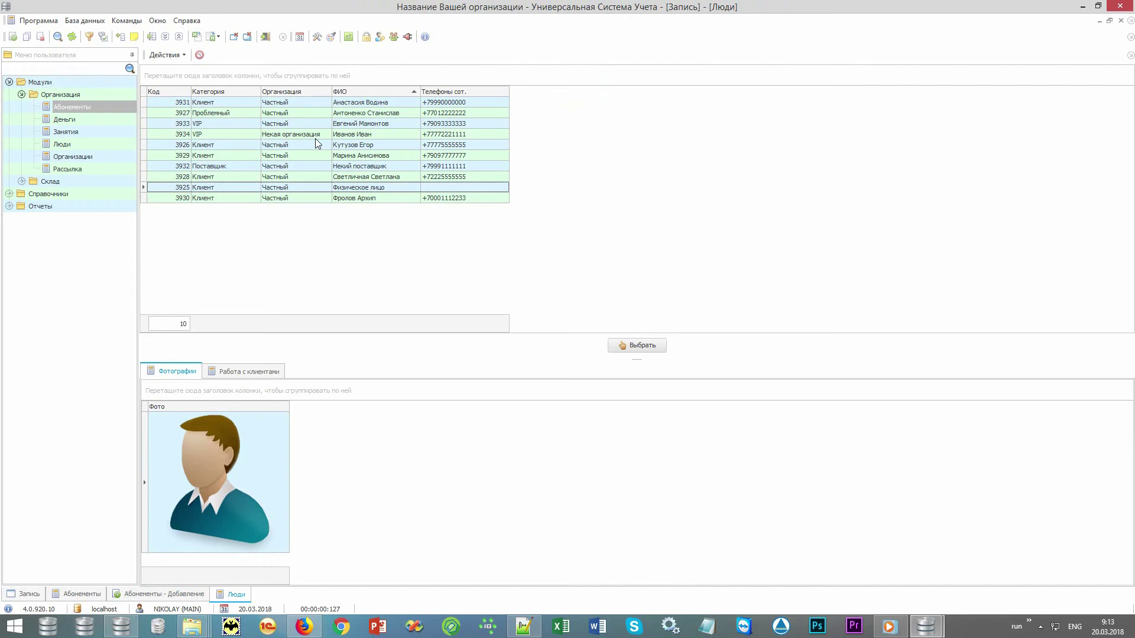
pyautogui.click(233, 104)
pyautogui.click(233, 112)
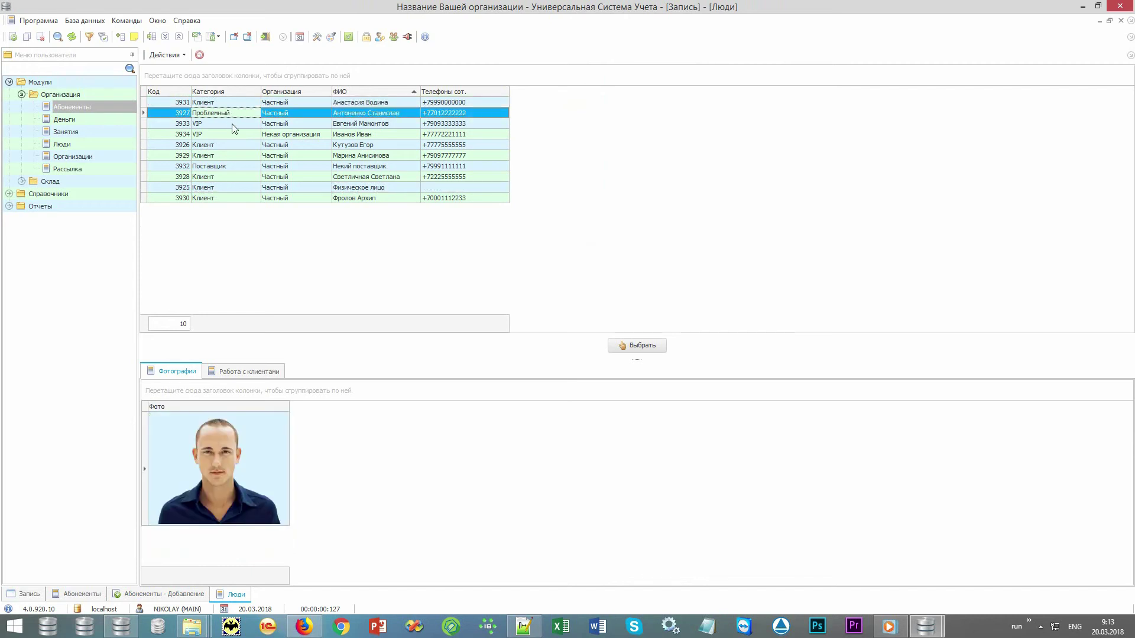
pyautogui.click(232, 123)
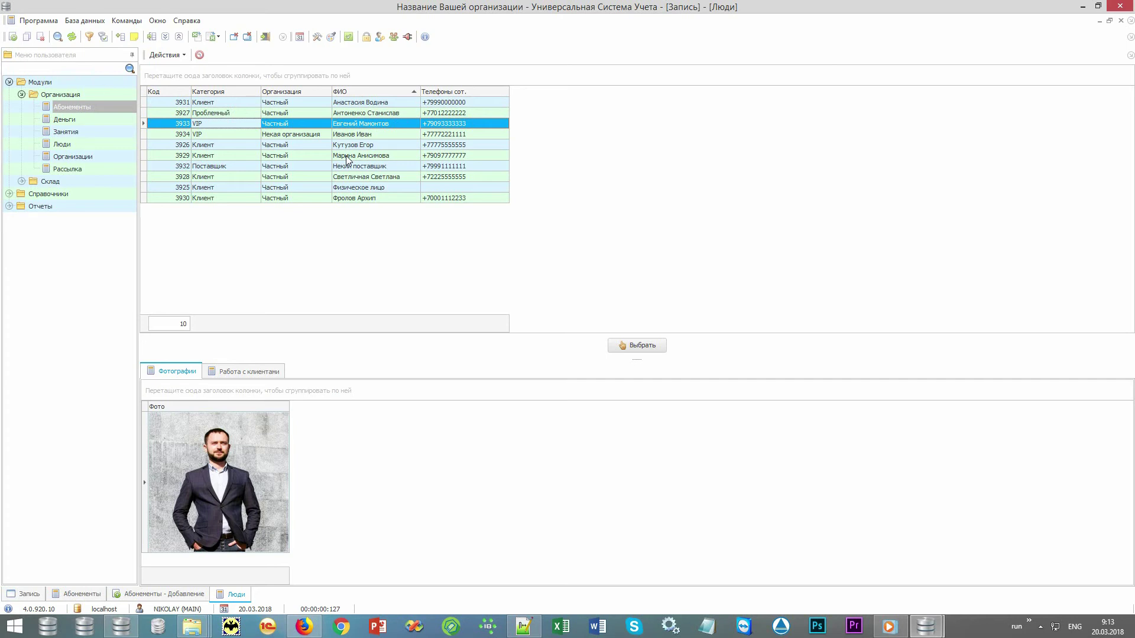
pyautogui.click(373, 106)
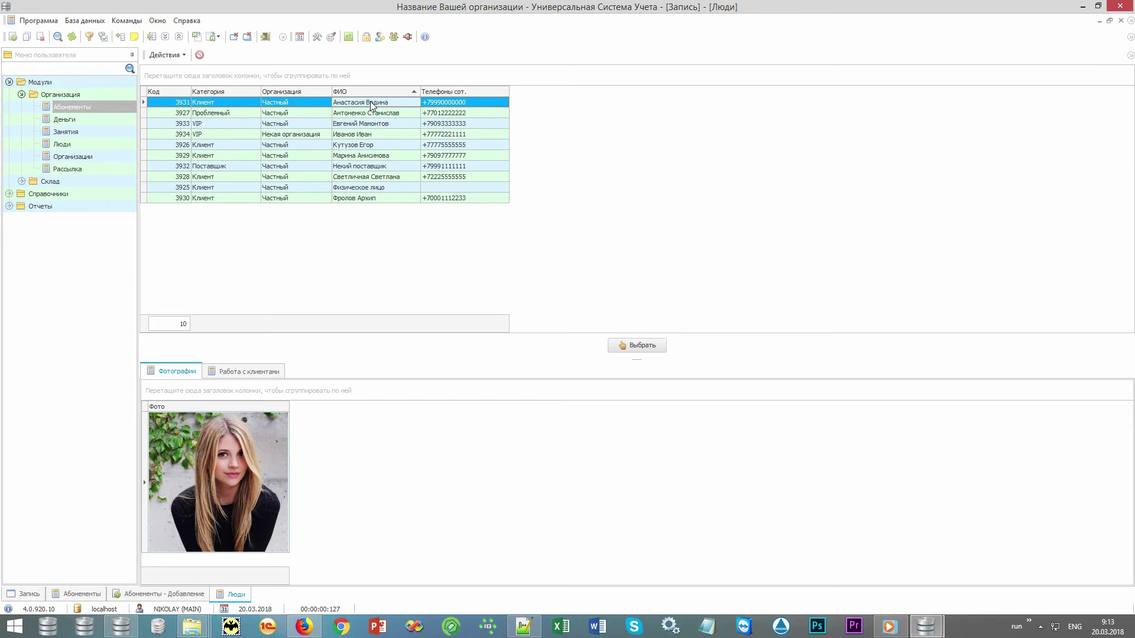
pyautogui.hotkey('alt', 'shift')
pyautogui.write('и')
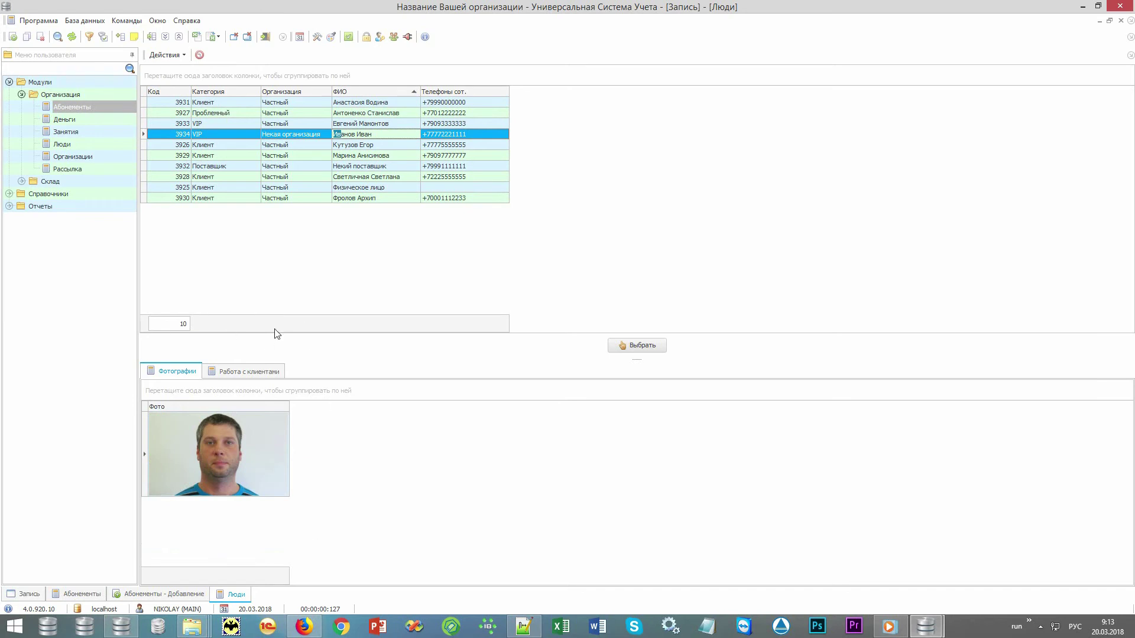
# - Add a person named 'Новый клиент' with a mobile phone number to the Люди list
pyautogui.rightClick(565, 145)
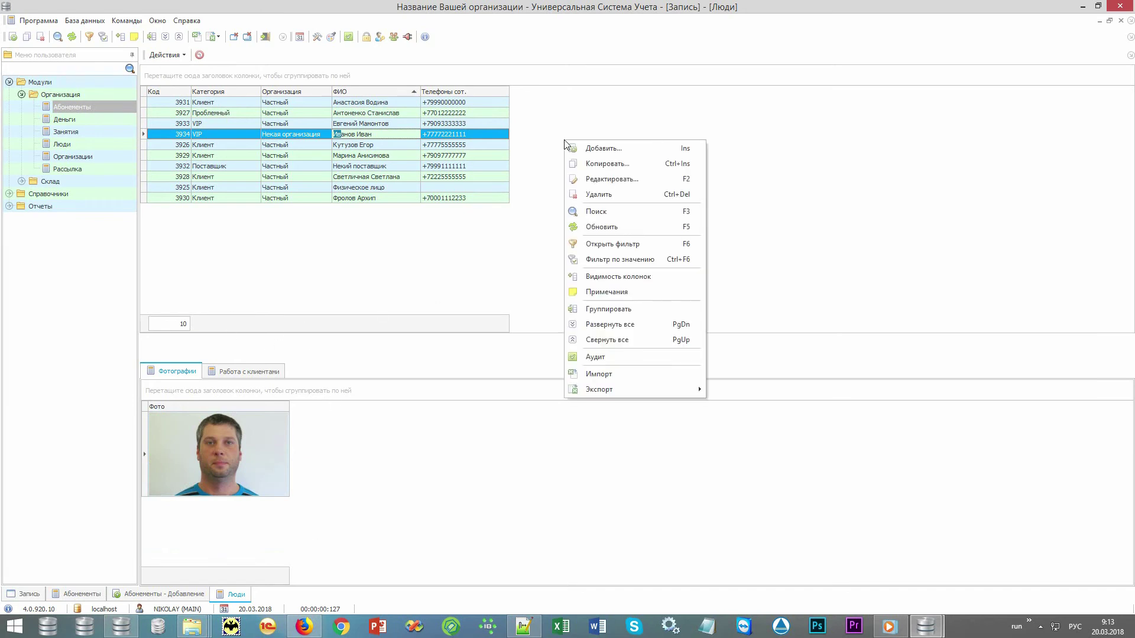
pyautogui.click(585, 150)
pyautogui.write('Н')
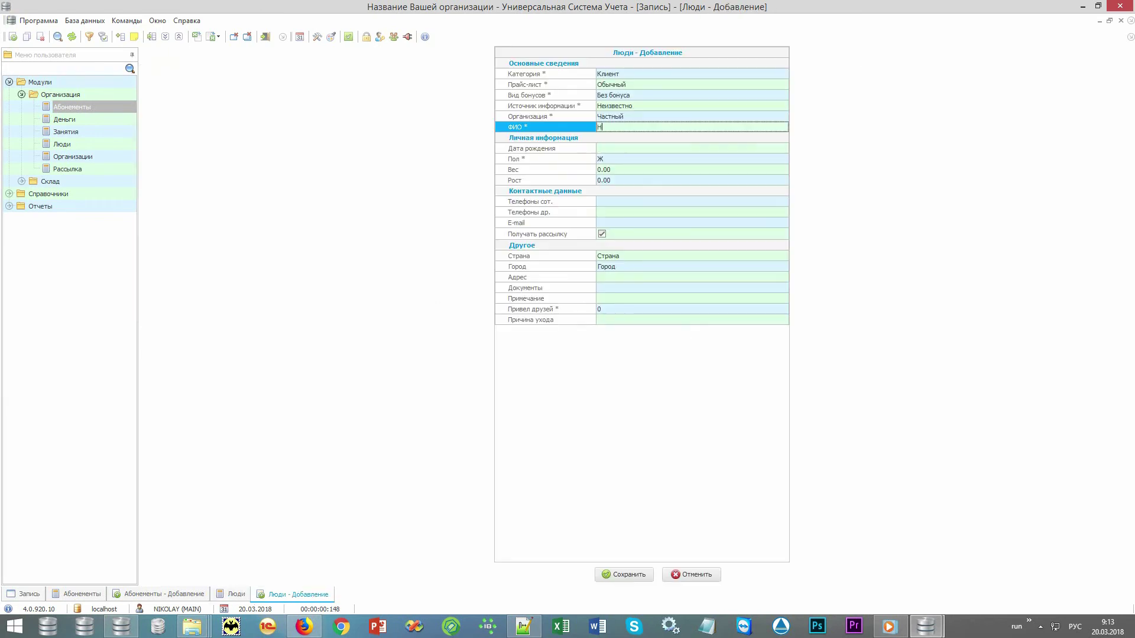
pyautogui.write('орвый клиент')
pyautogui.press('Down')
pyautogui.press('Down')
pyautogui.press('Down')
pyautogui.press('Down')
pyautogui.press('Down')
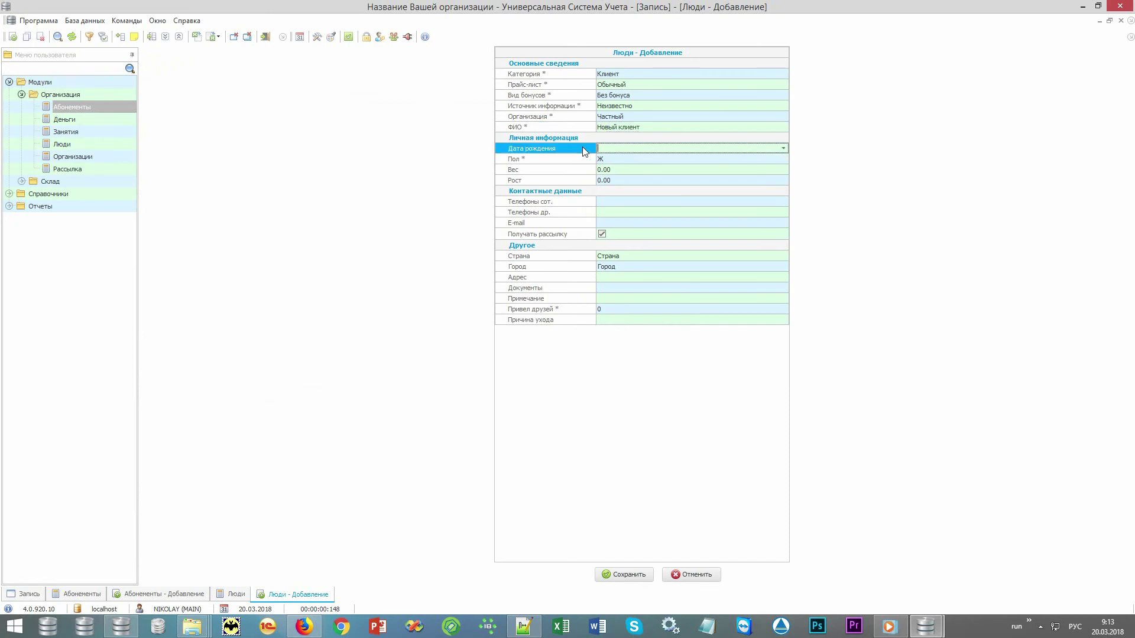
pyautogui.write('+77779999999')
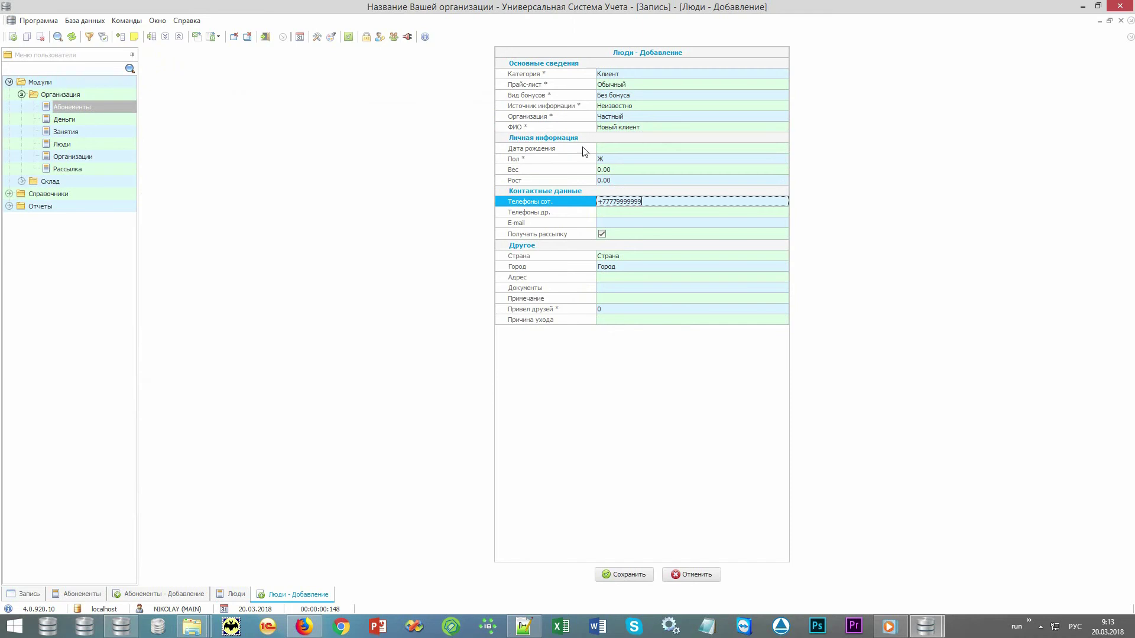
pyautogui.press('Return')
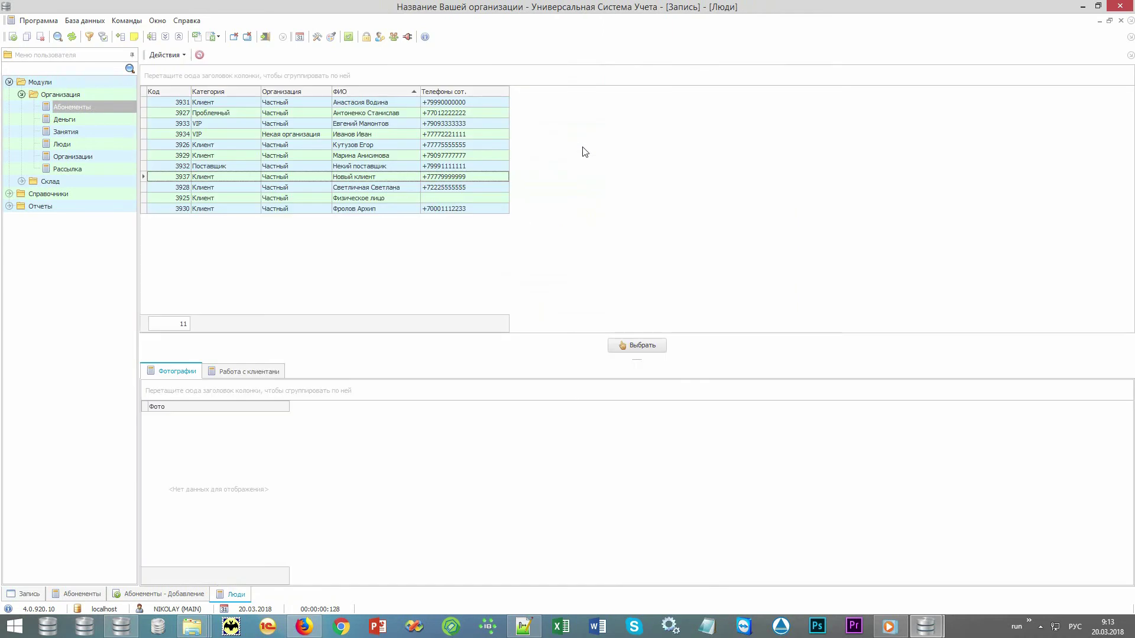
# - Browse the client records and select Новый клиент
pyautogui.click(383, 156)
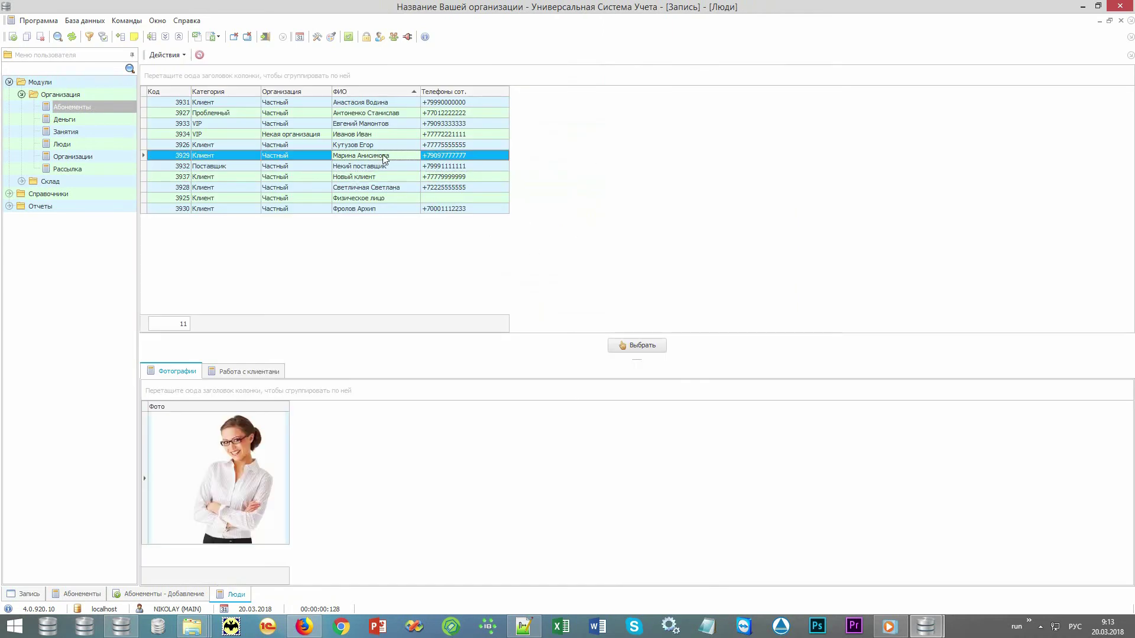
pyautogui.click(399, 188)
pyautogui.click(385, 208)
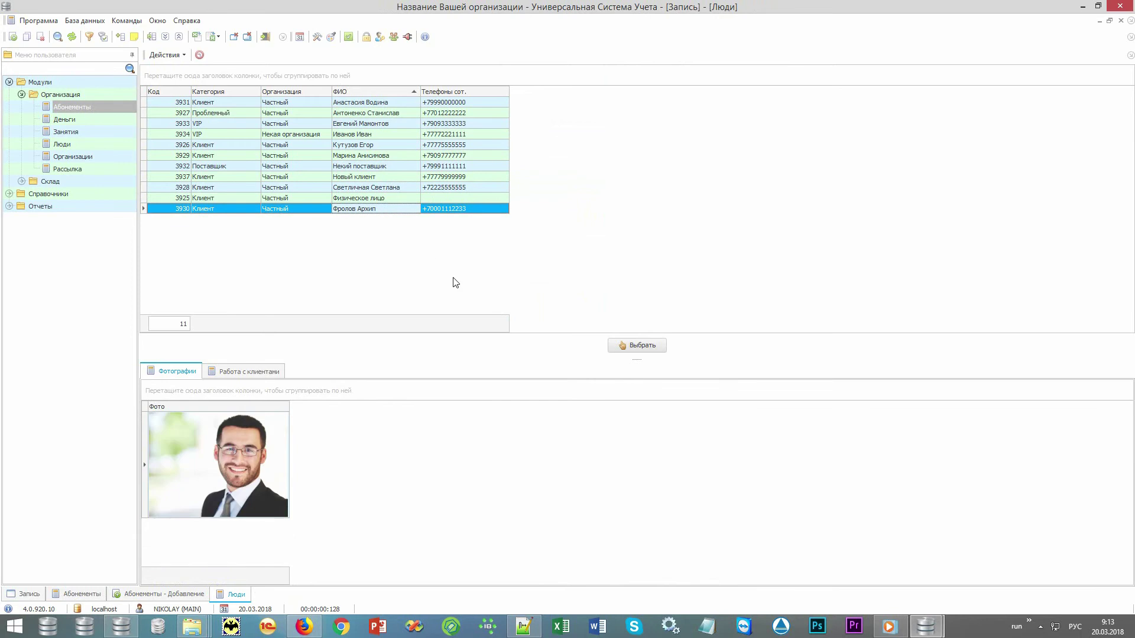
pyautogui.click(393, 125)
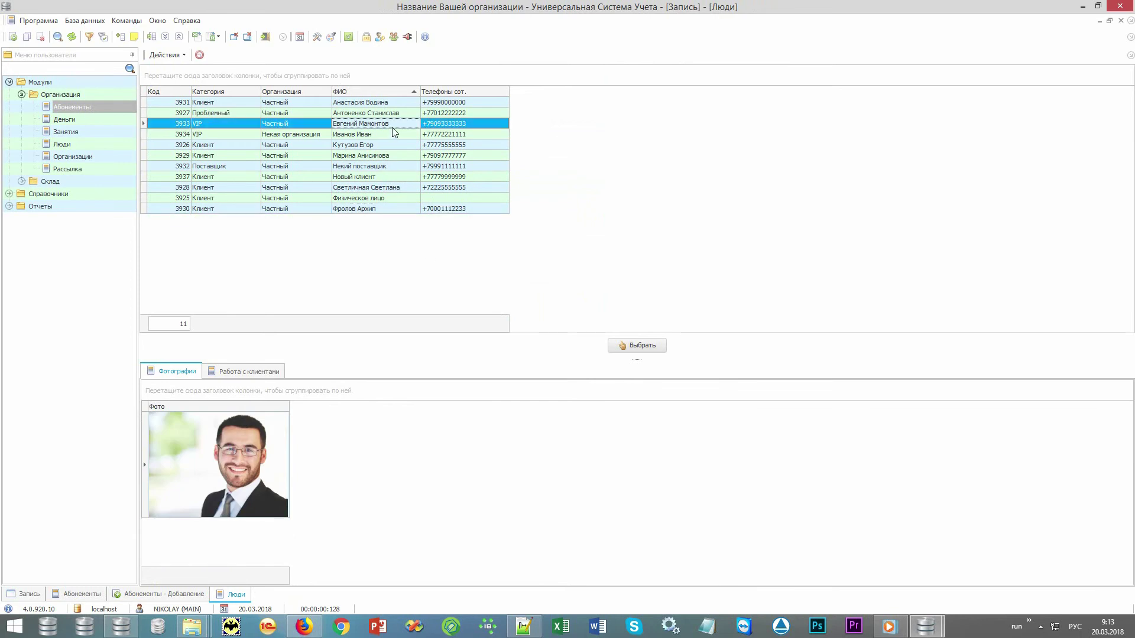
pyautogui.click(385, 178)
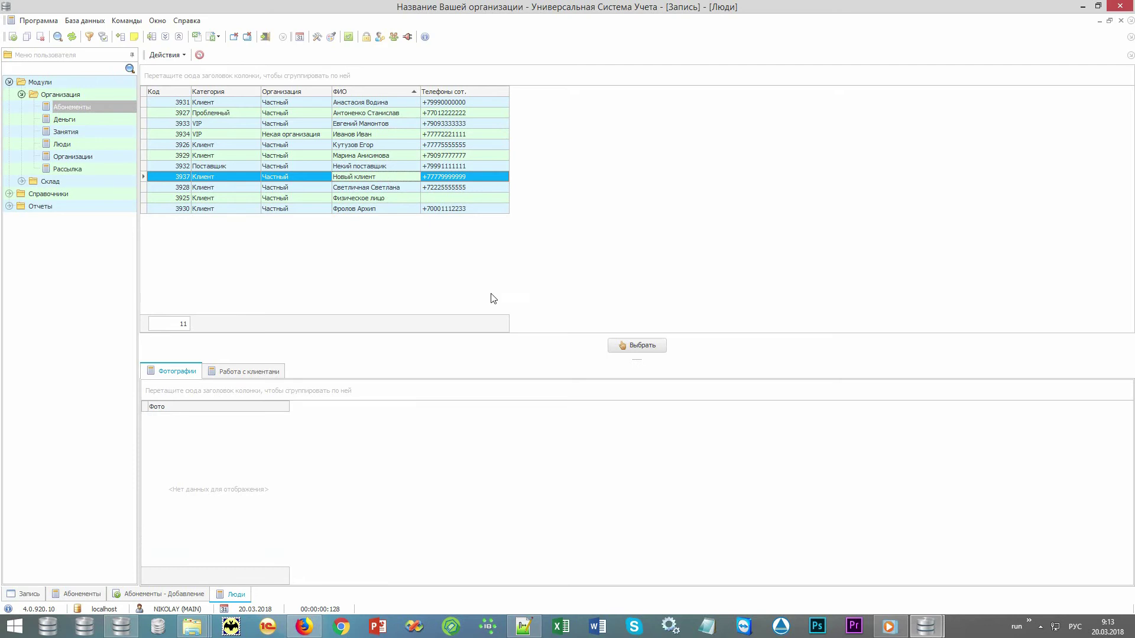
# - Create an Английский 12 занятий subscription for Новый клиент with card number 123 and save it
pyautogui.click(624, 346)
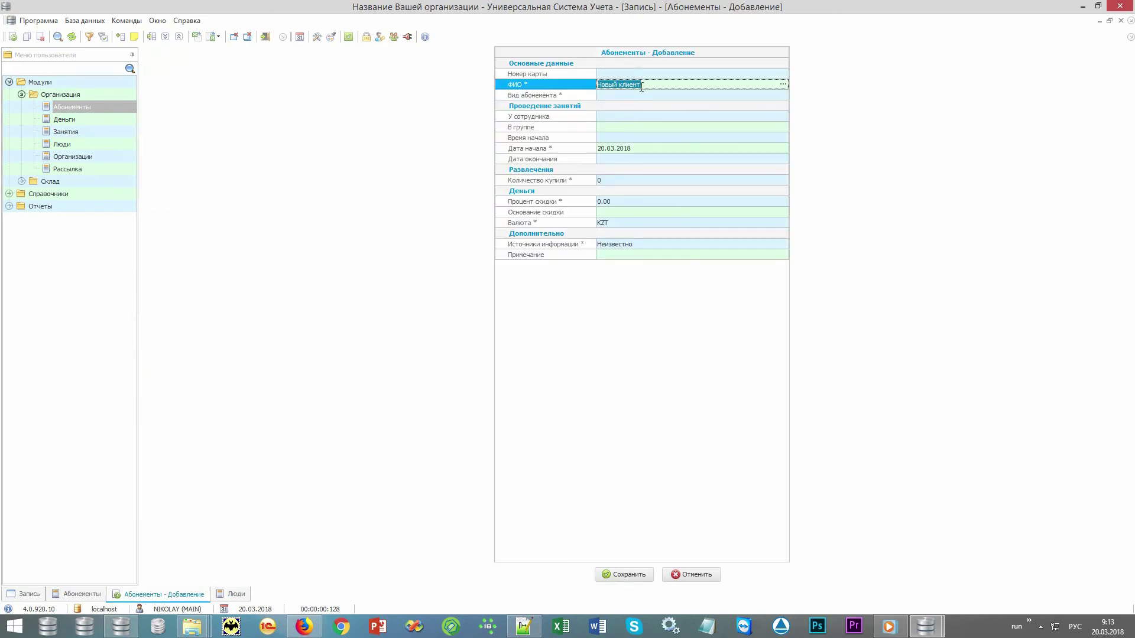
pyautogui.click(693, 95)
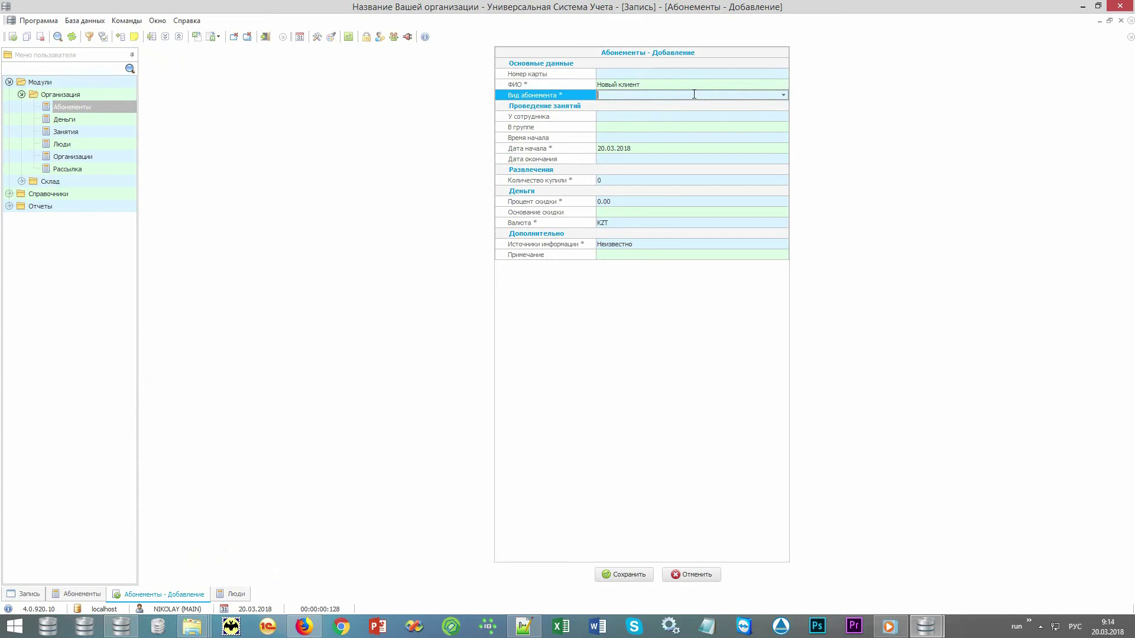
pyautogui.click(694, 94)
pyautogui.click(696, 114)
pyautogui.click(698, 75)
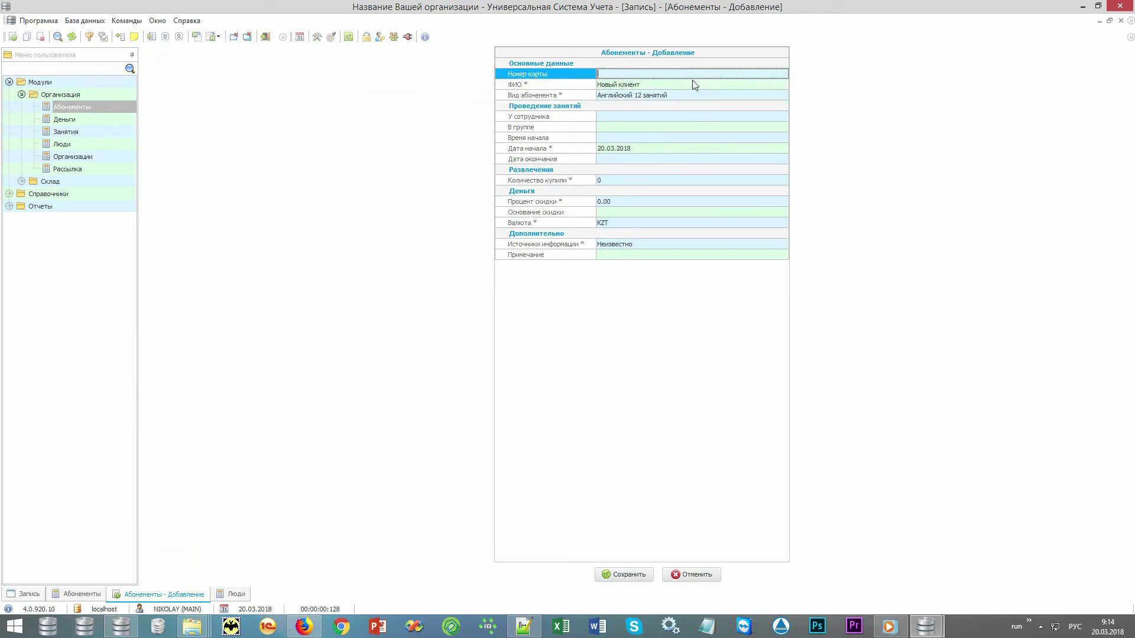
pyautogui.write('123')
pyautogui.click(576, 117)
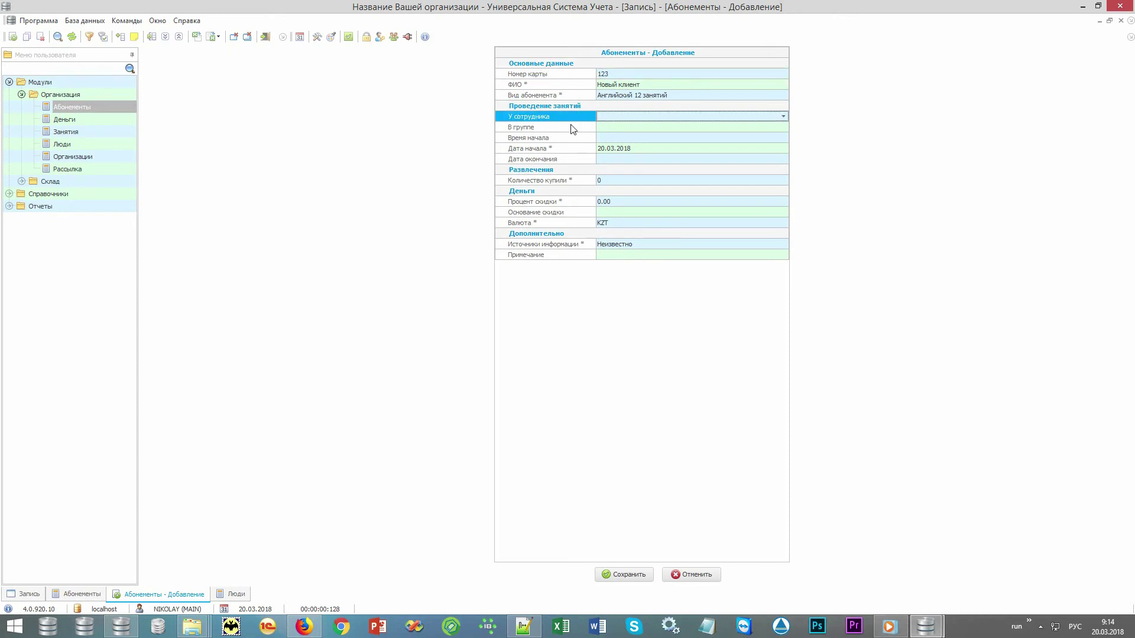
pyautogui.click(572, 128)
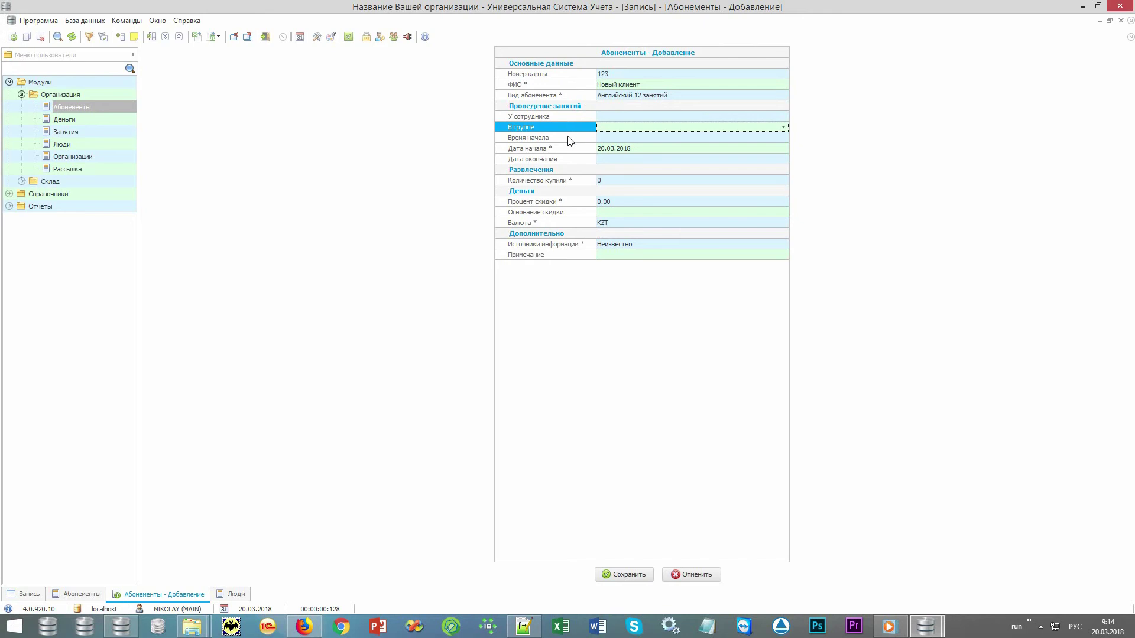
pyautogui.click(569, 140)
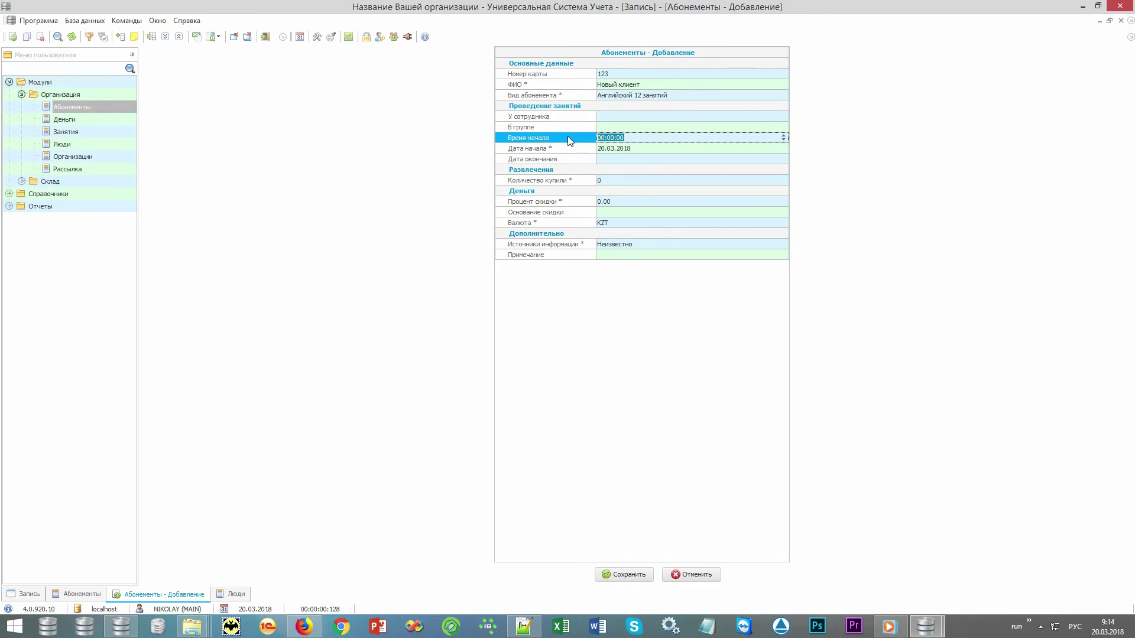
pyautogui.click(640, 574)
pyautogui.click(334, 230)
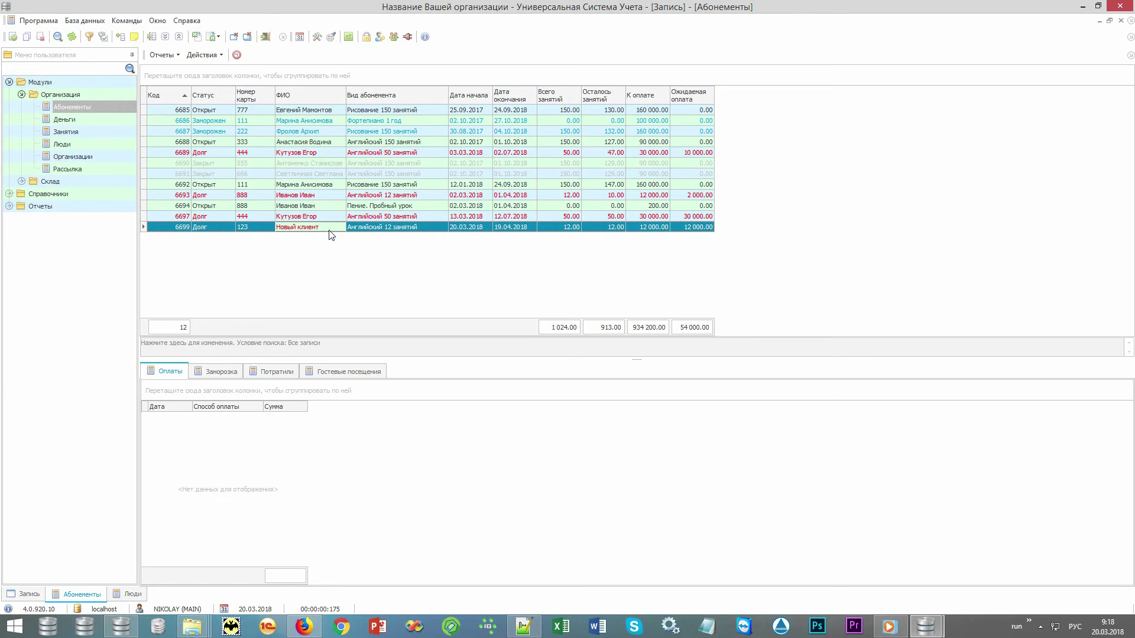
# - Choose Проставить занятия по абонементу from the Действия menu for subscription 6699
pyautogui.click(204, 55)
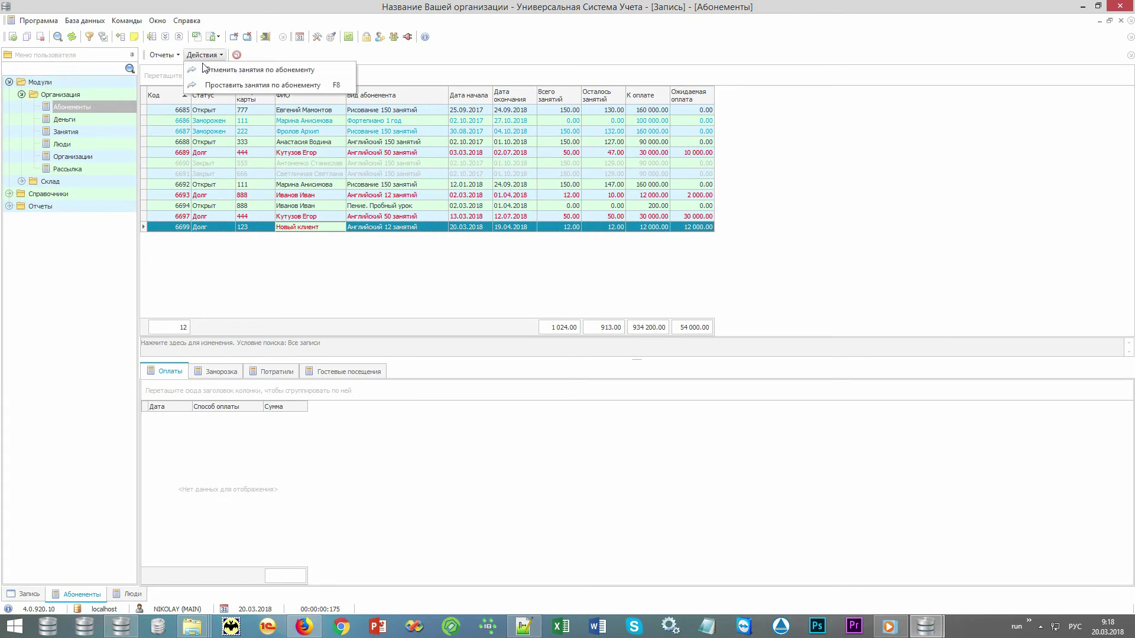
pyautogui.click(260, 87)
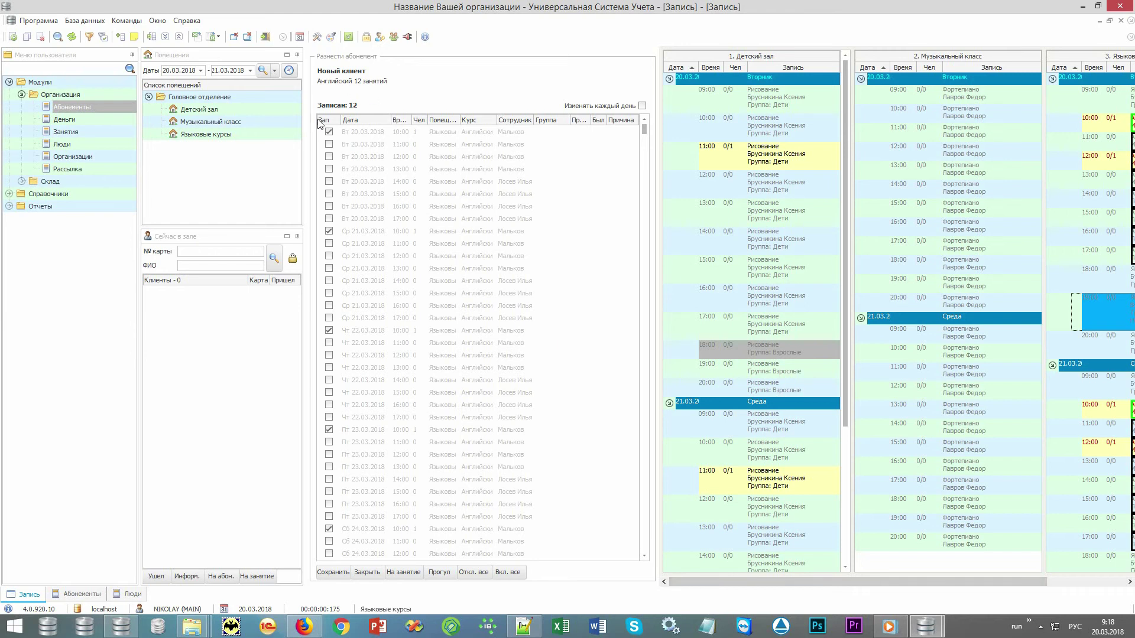
# - Move every day's lesson from 10:00 to 11:00 and save the subscription's schedule
pyautogui.moveTo(694, 581); pyautogui.dragTo(824, 592)
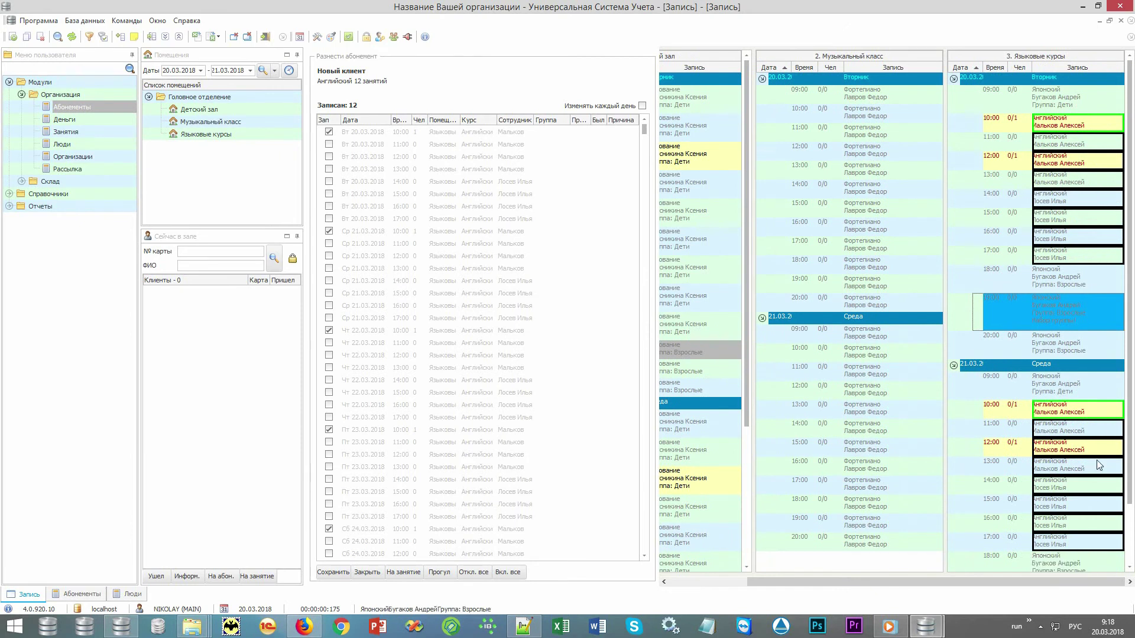
pyautogui.click(642, 105)
pyautogui.click(329, 132)
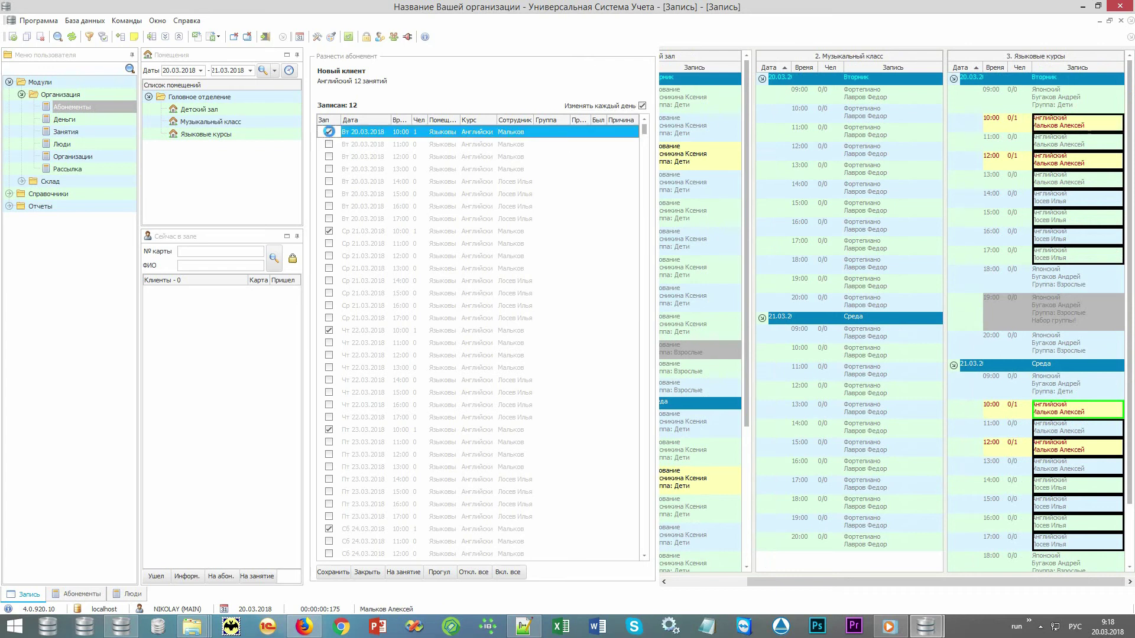
pyautogui.click(329, 144)
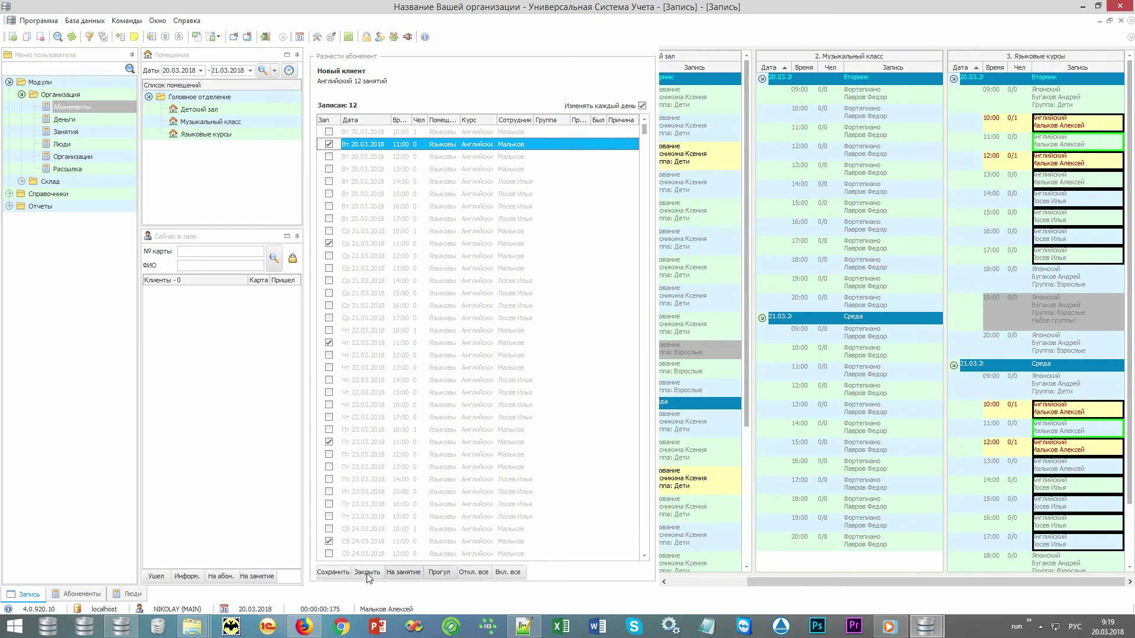
pyautogui.click(331, 571)
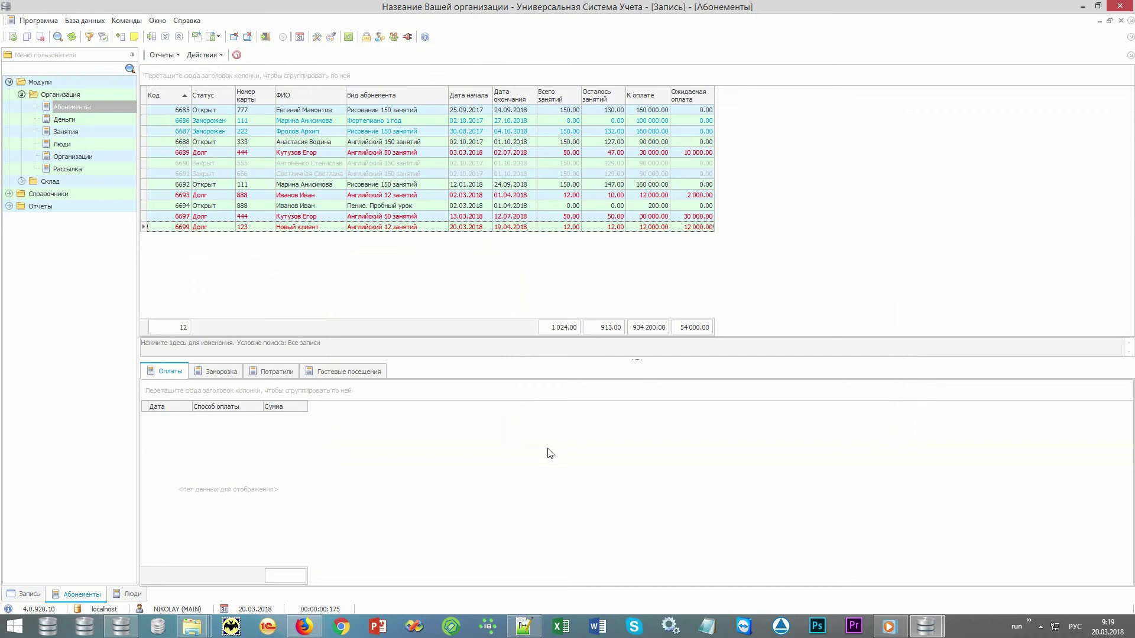
# - Add a 10 000 cash payment to the new client's subscription
pyautogui.rightClick(306, 487)
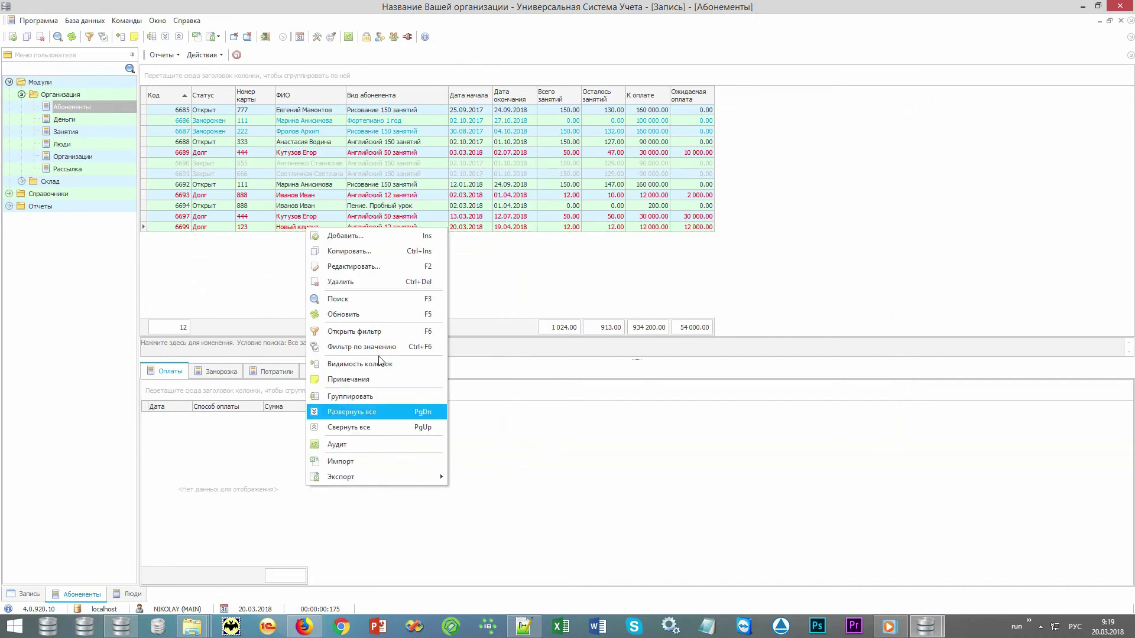
pyautogui.click(411, 236)
pyautogui.write('10 ')
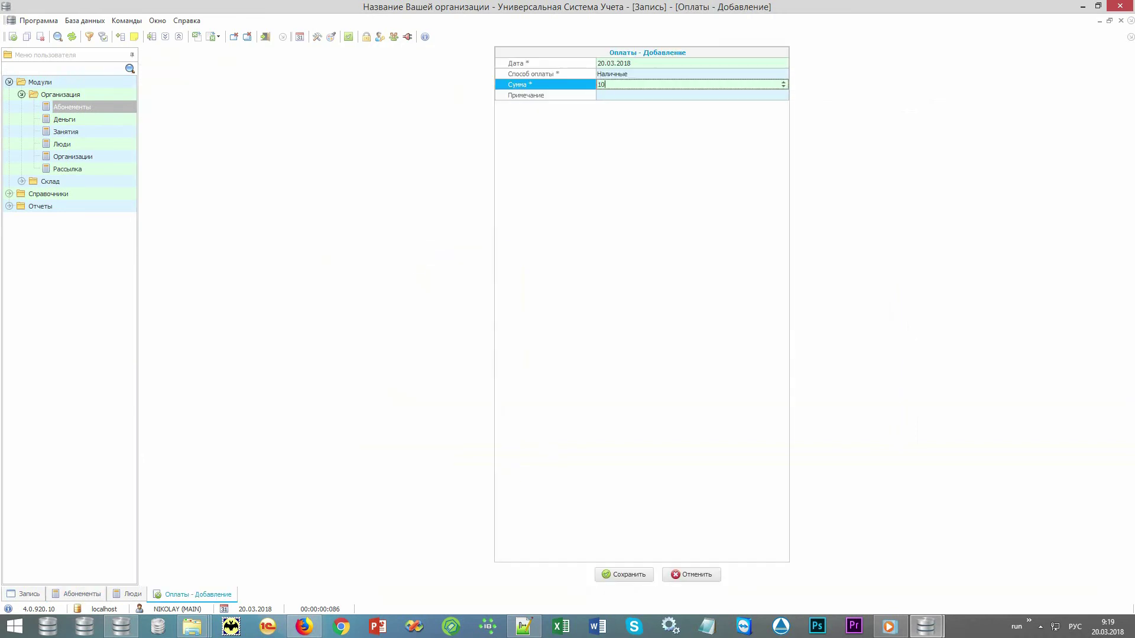
pyautogui.write('000')
pyautogui.press('Return')
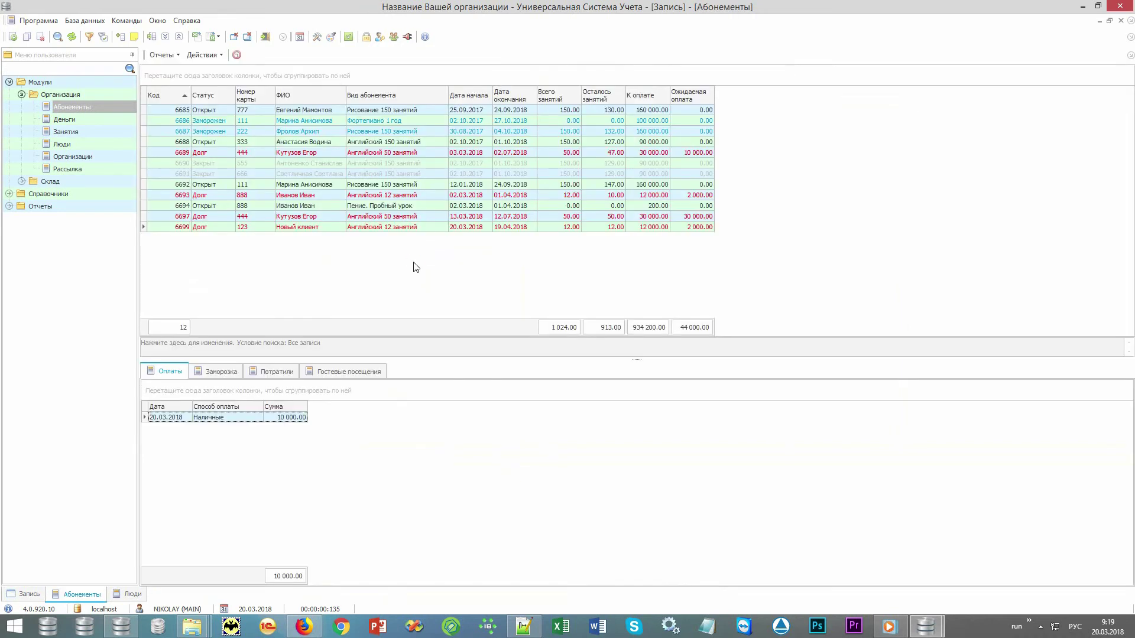
# - Preview the Приходный кассовый ордер for the 10 000.00 payment on subscription 6699, then close it
pyautogui.click(683, 230)
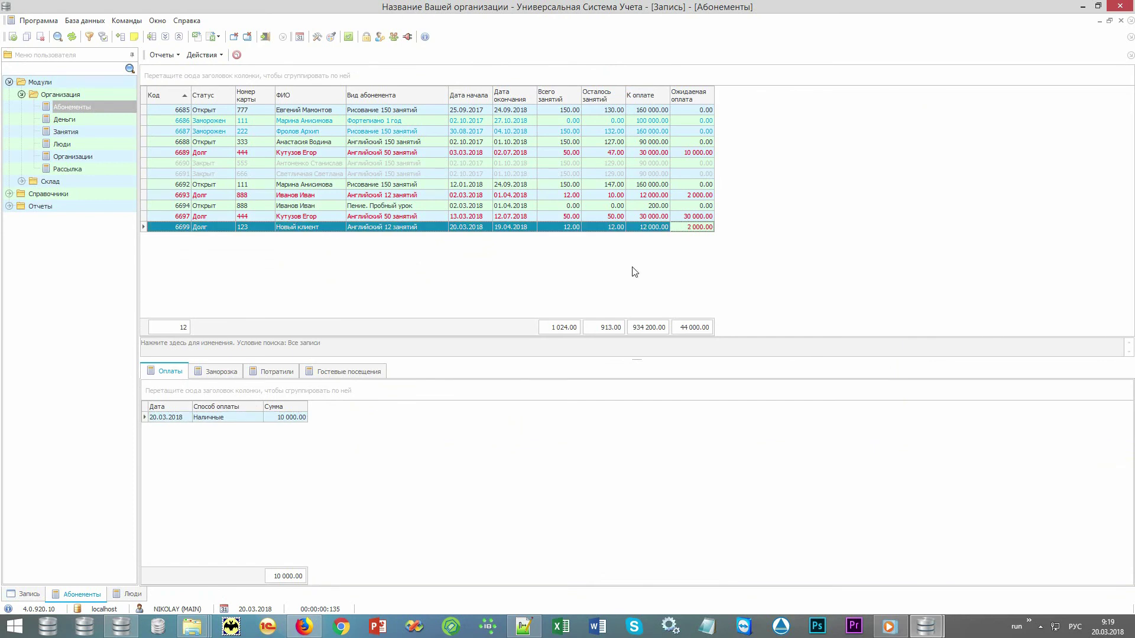
pyautogui.click(236, 418)
pyautogui.click(176, 54)
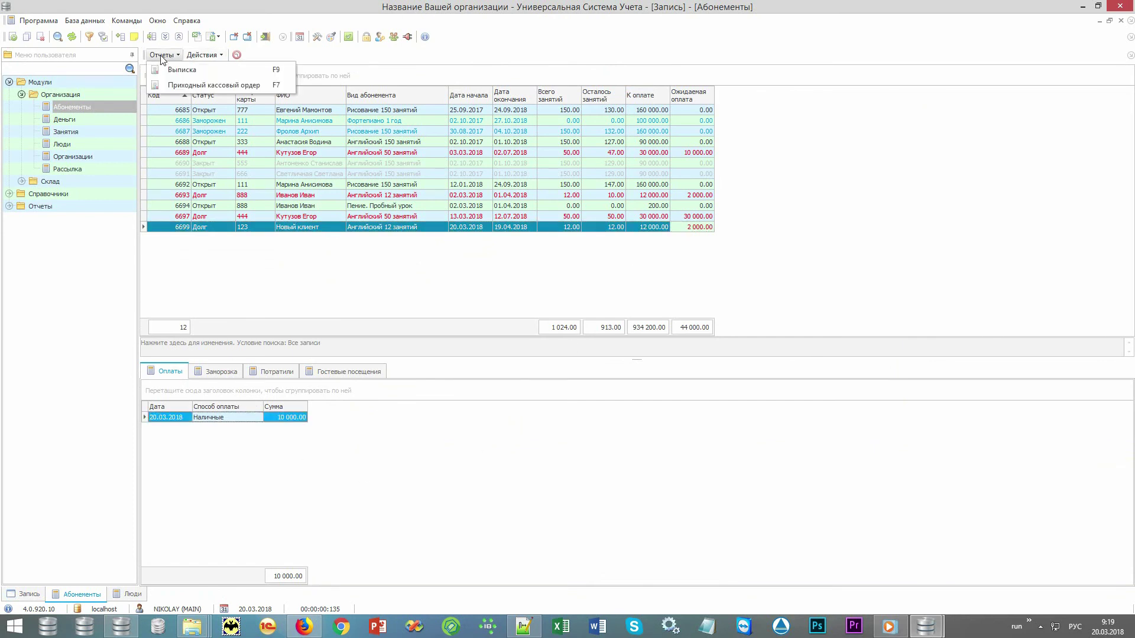
pyautogui.click(172, 82)
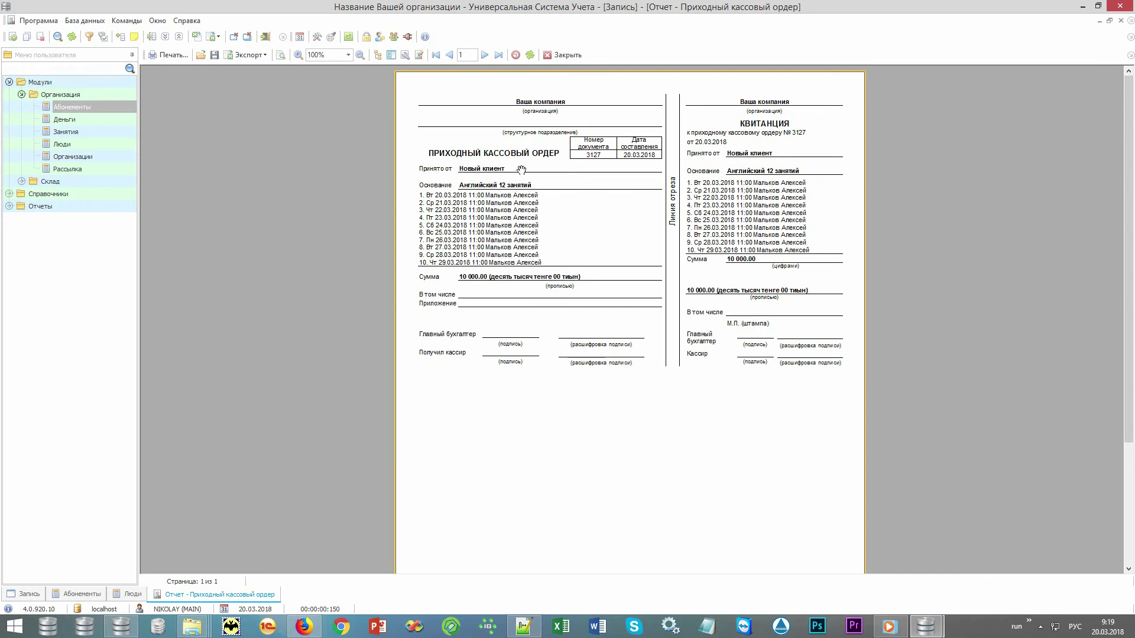
pyautogui.click(563, 56)
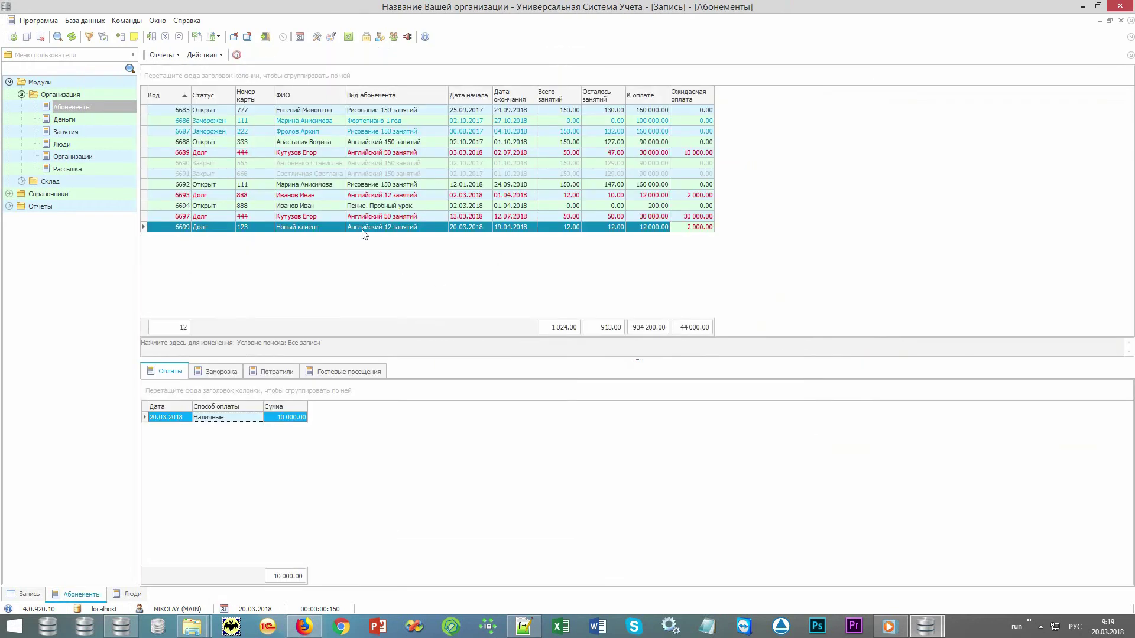
pyautogui.click(362, 230)
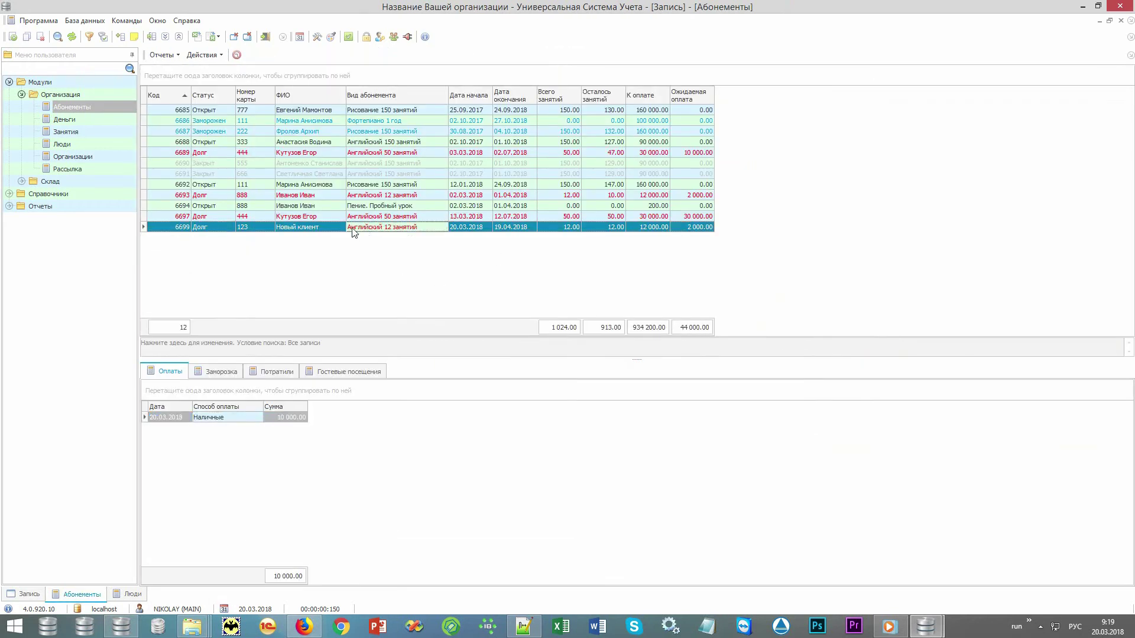
pyautogui.click(161, 55)
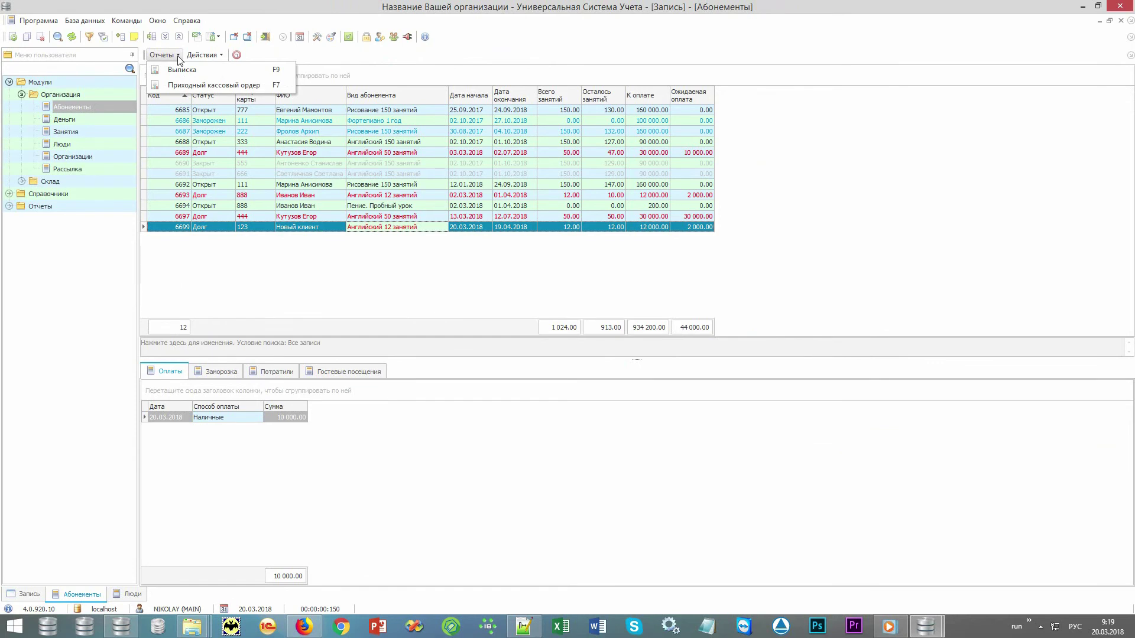
pyautogui.click(207, 69)
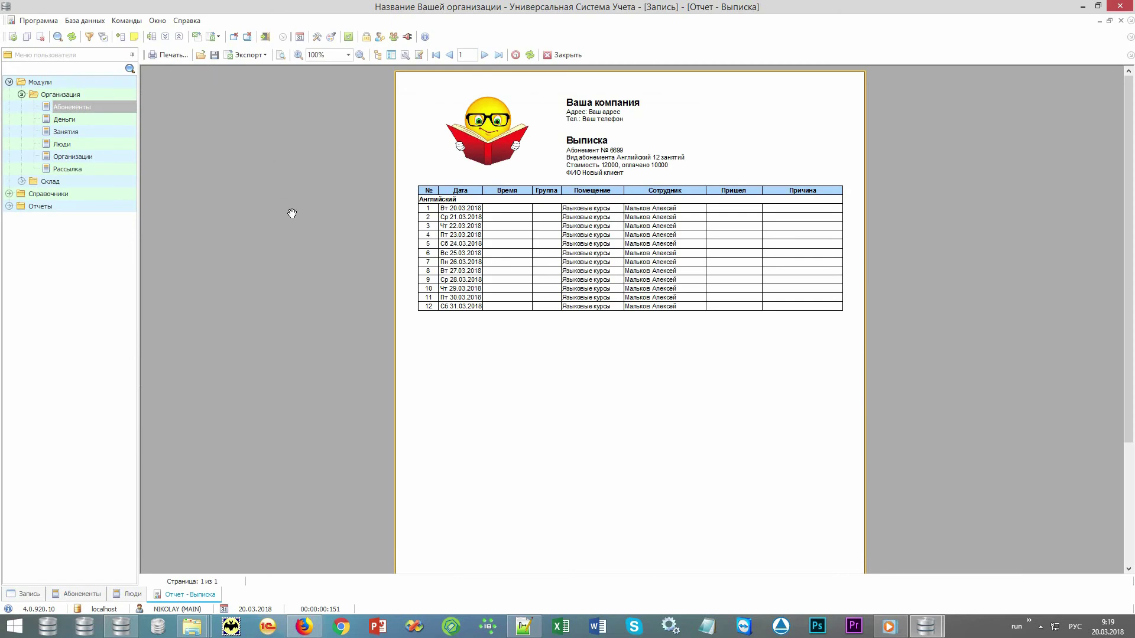
pyautogui.click(567, 55)
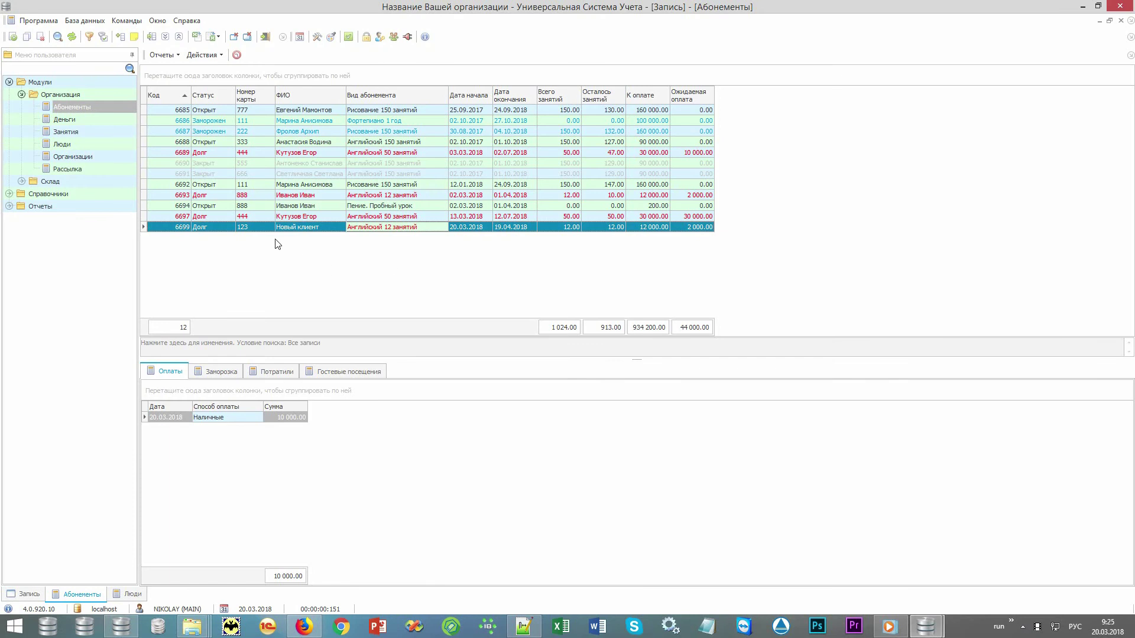
pyautogui.click(258, 230)
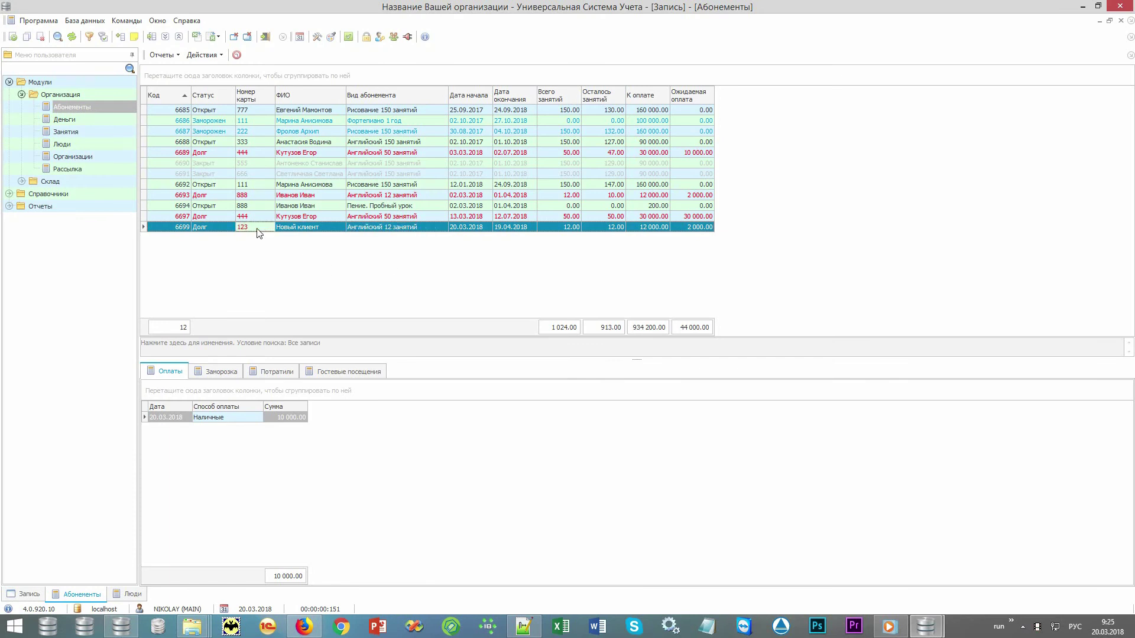
# - In the Запись schedule, look up card 123 in Сейчас в зале and mark the new client arrived
pyautogui.click(299, 36)
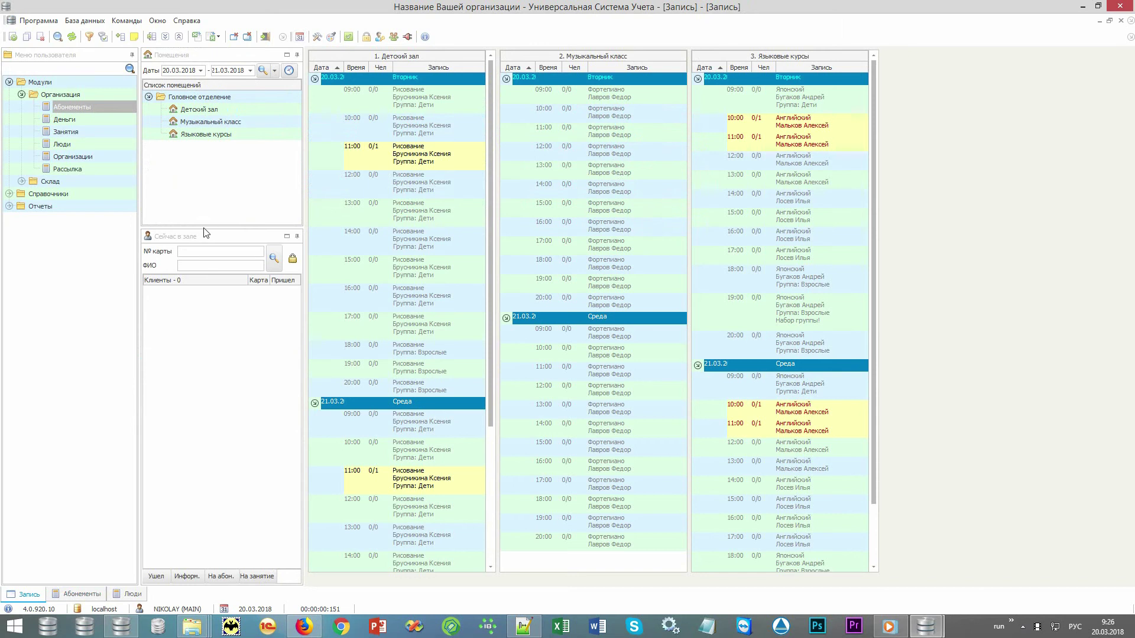
pyautogui.click(204, 236)
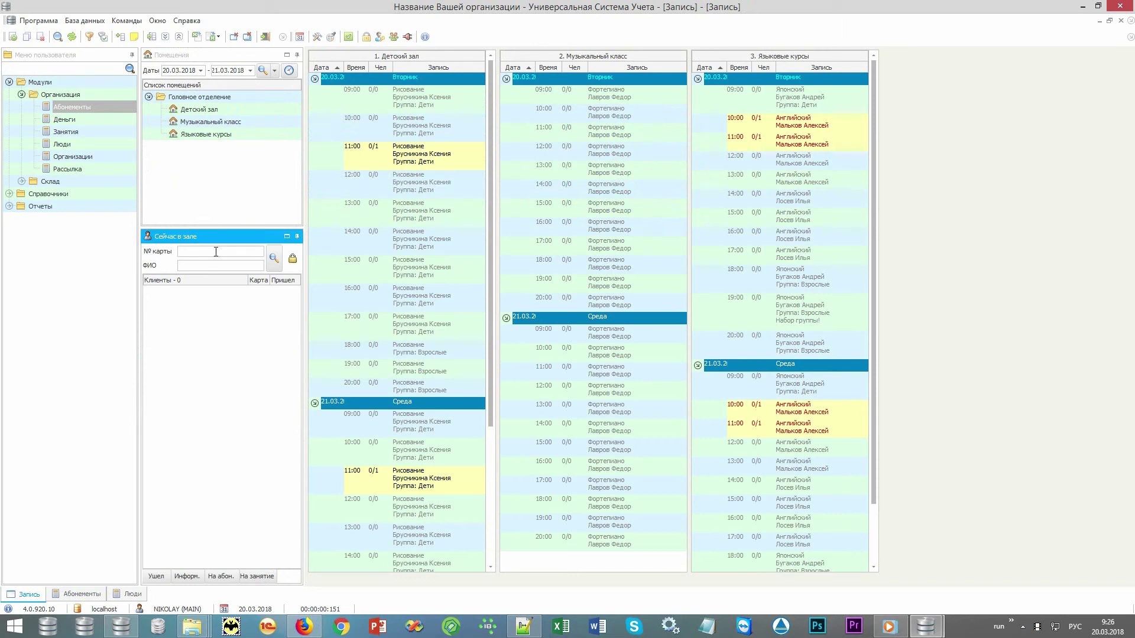
pyautogui.click(216, 251)
pyautogui.write('123')
pyautogui.press('Return')
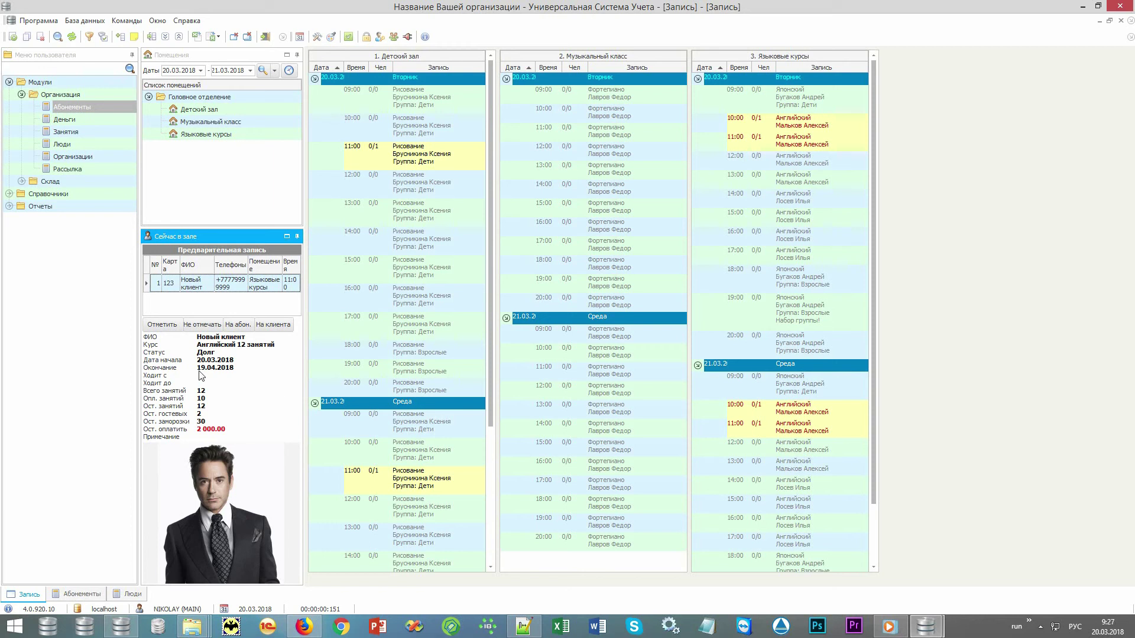
pyautogui.click(173, 326)
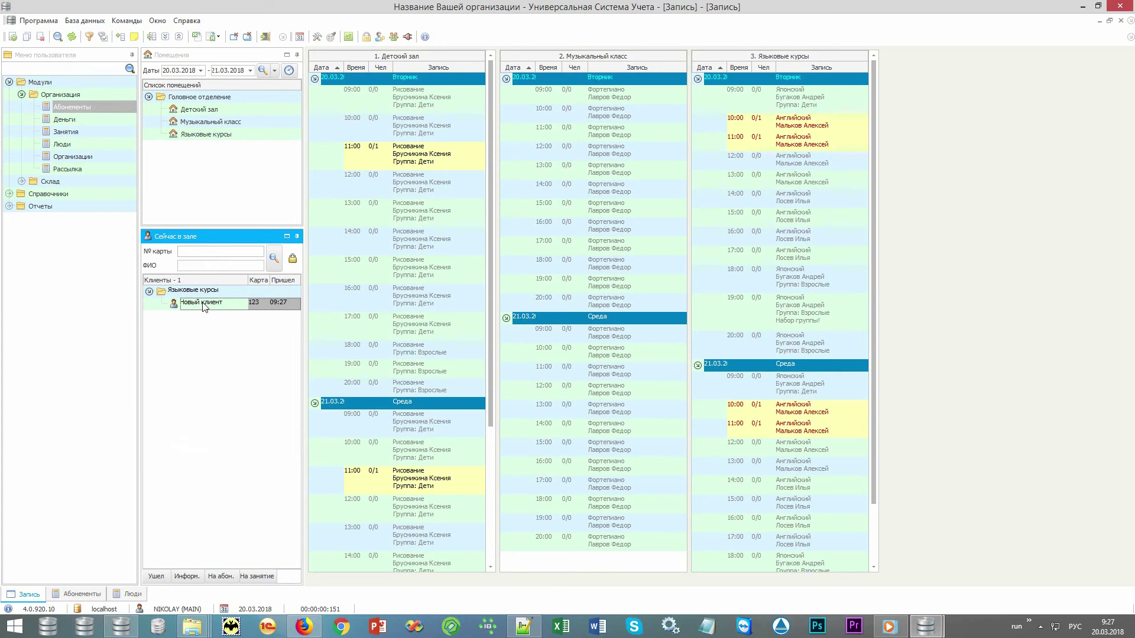
# - Look up card 333 and mark that client as arrived
pyautogui.write('333')
pyautogui.press('Return')
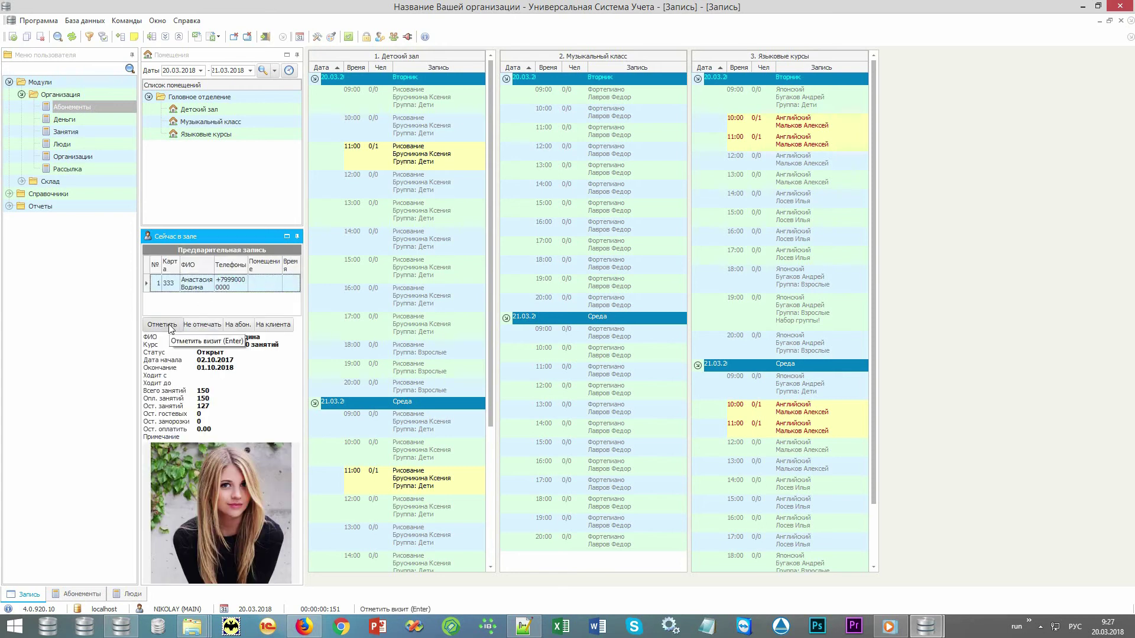
pyautogui.click(170, 327)
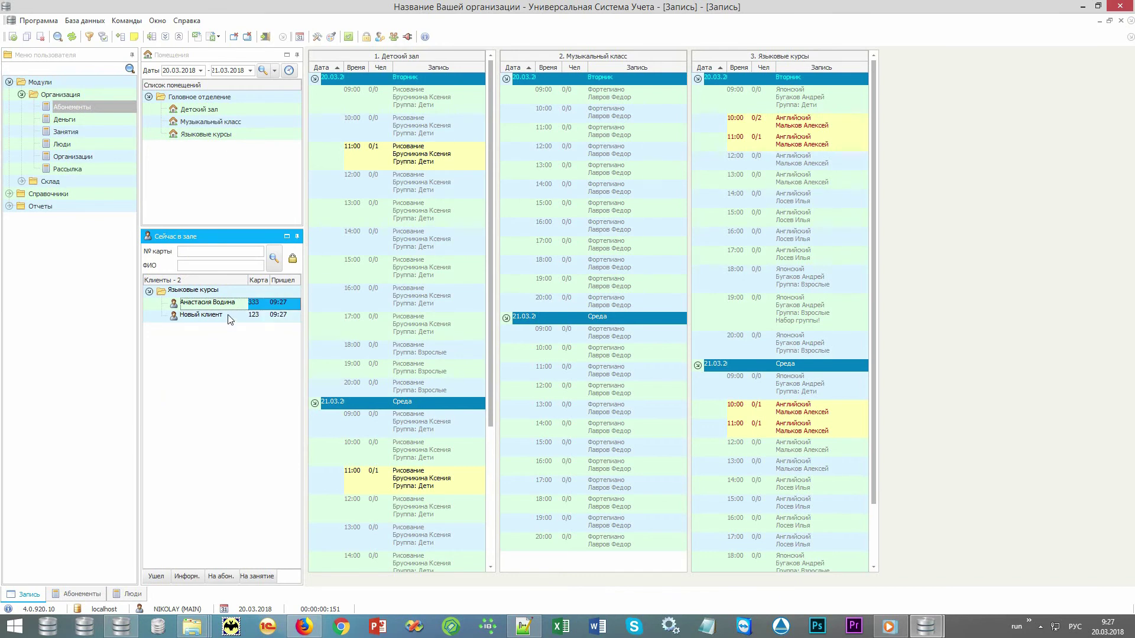
# - Open the О клиенте details for the present clients, ending on Новый клиент
pyautogui.doubleClick(230, 315)
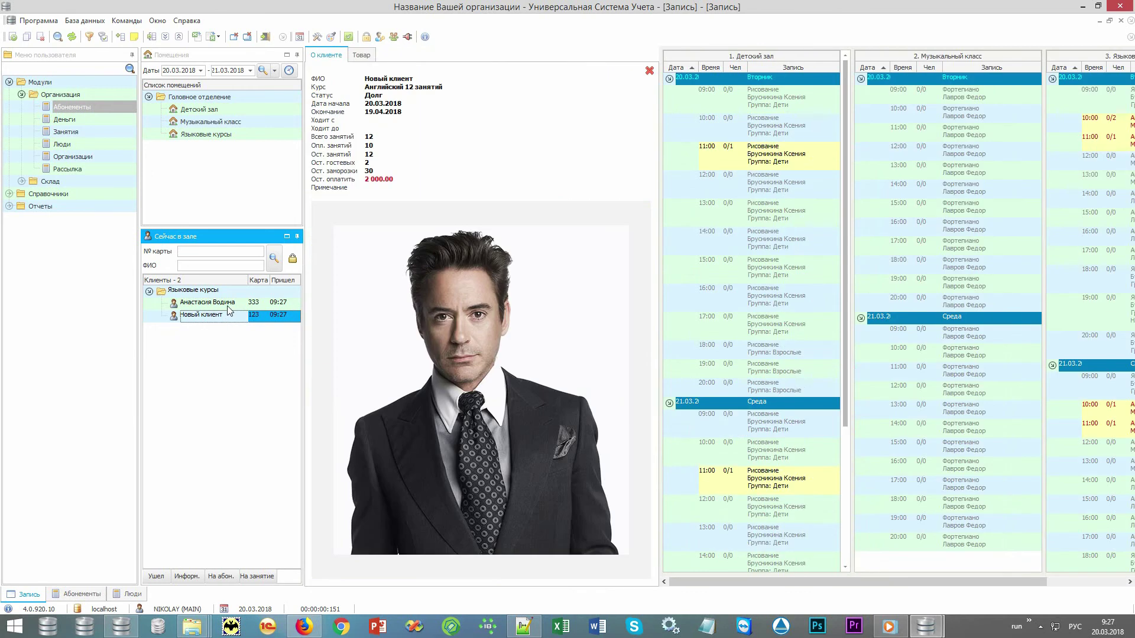
pyautogui.doubleClick(231, 305)
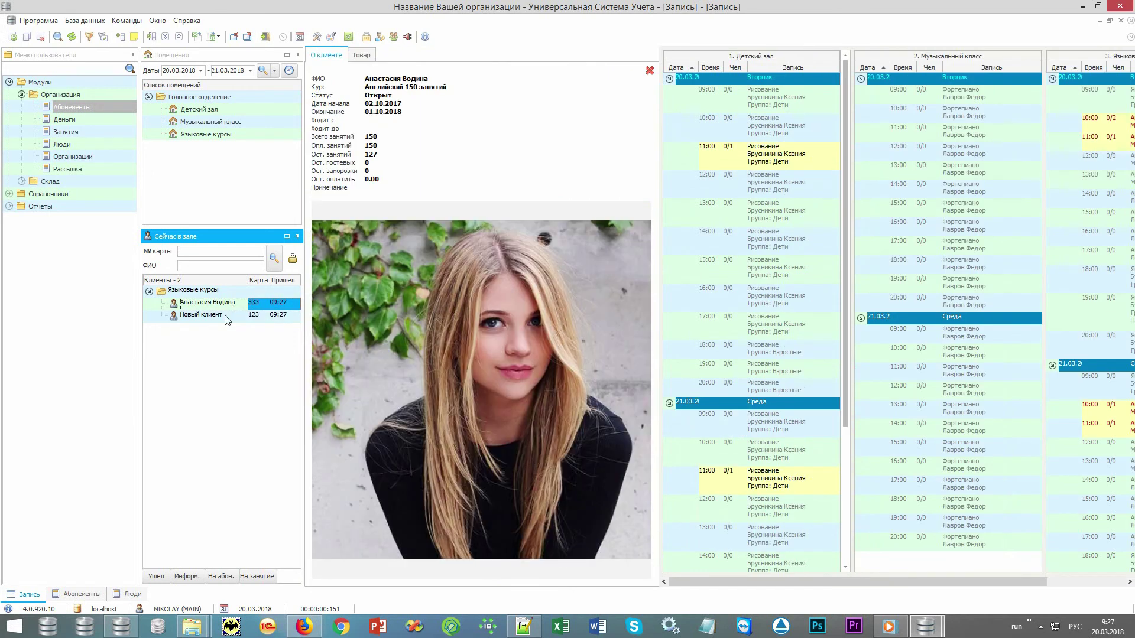
pyautogui.doubleClick(226, 315)
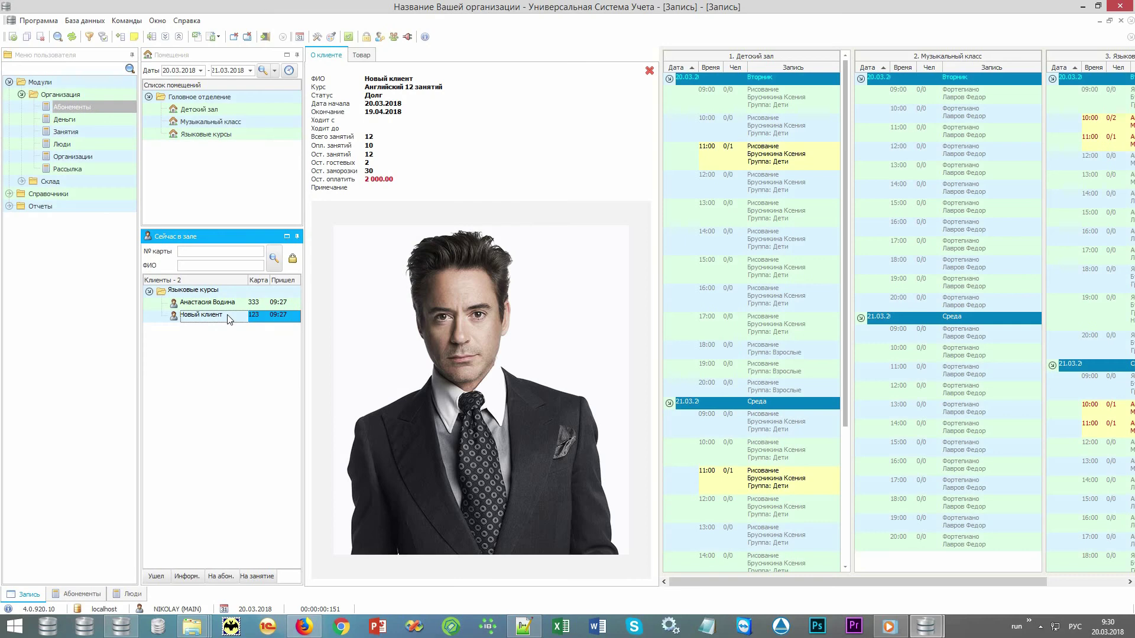
# - Give Учебник 1 from the Склад warehouse's Раздаточный материал to the new client
pyautogui.click(361, 56)
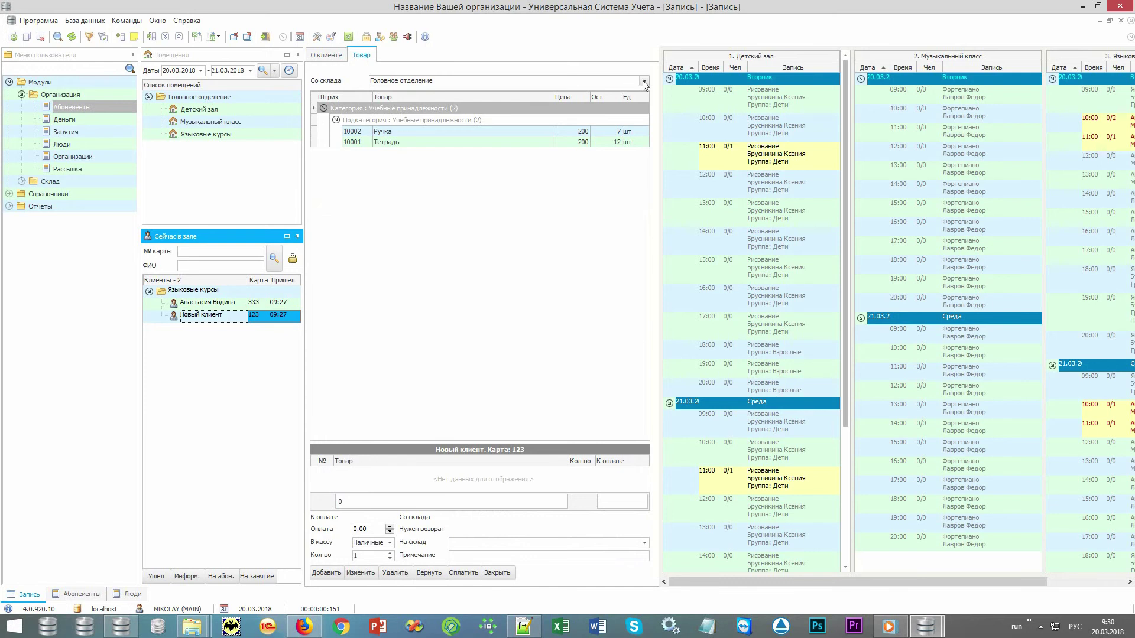
pyautogui.click(644, 80)
pyautogui.click(550, 126)
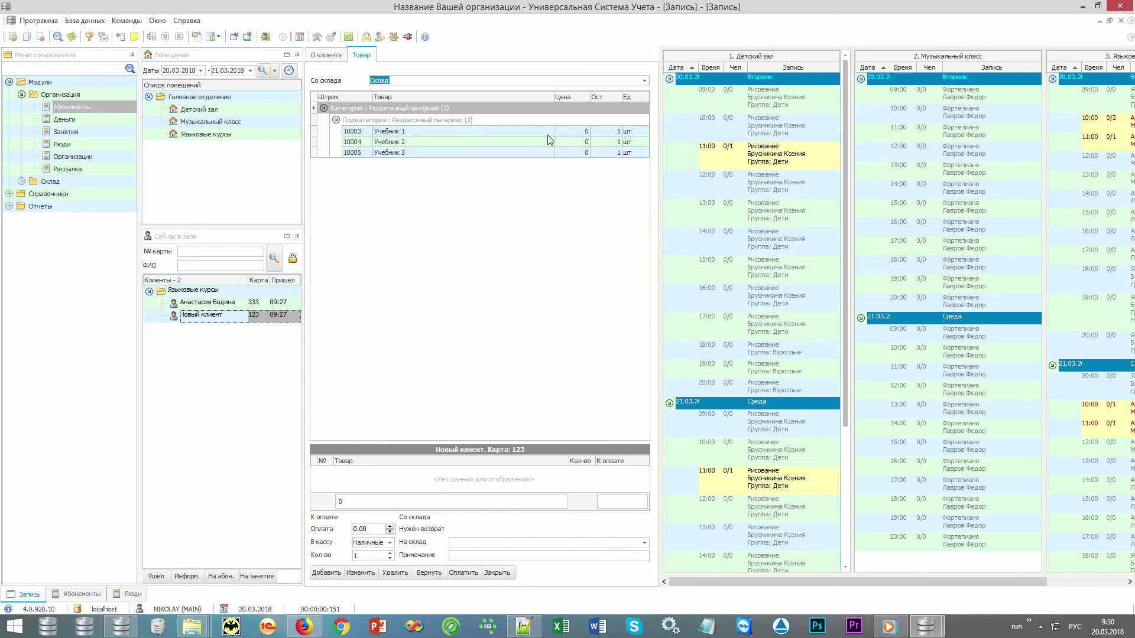
pyautogui.click(438, 122)
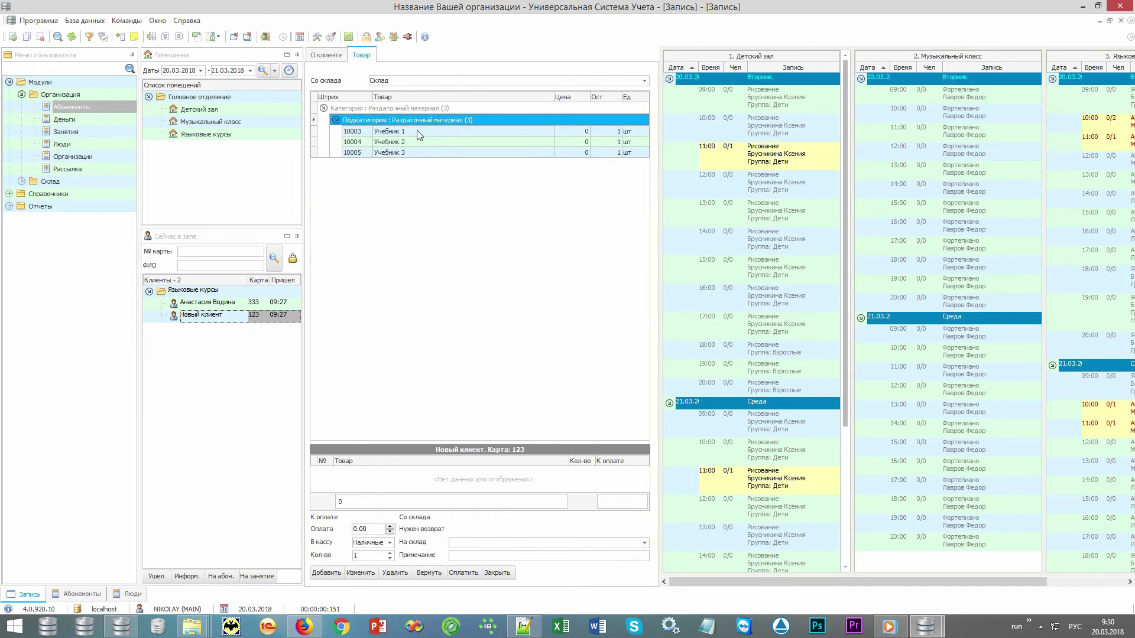
pyautogui.doubleClick(417, 133)
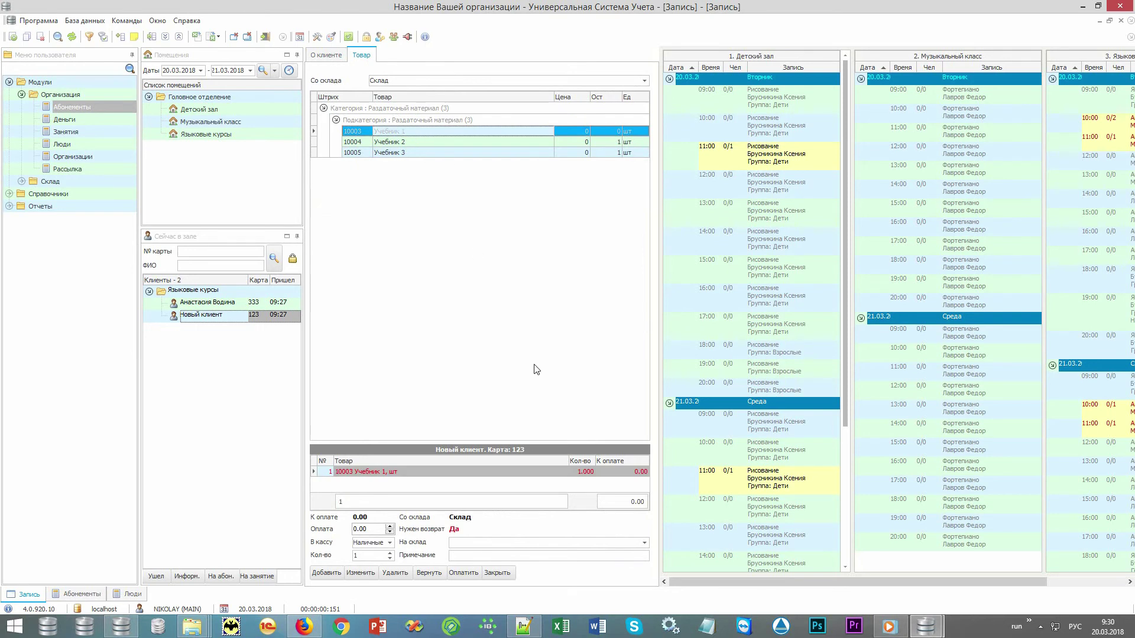
pyautogui.click(496, 573)
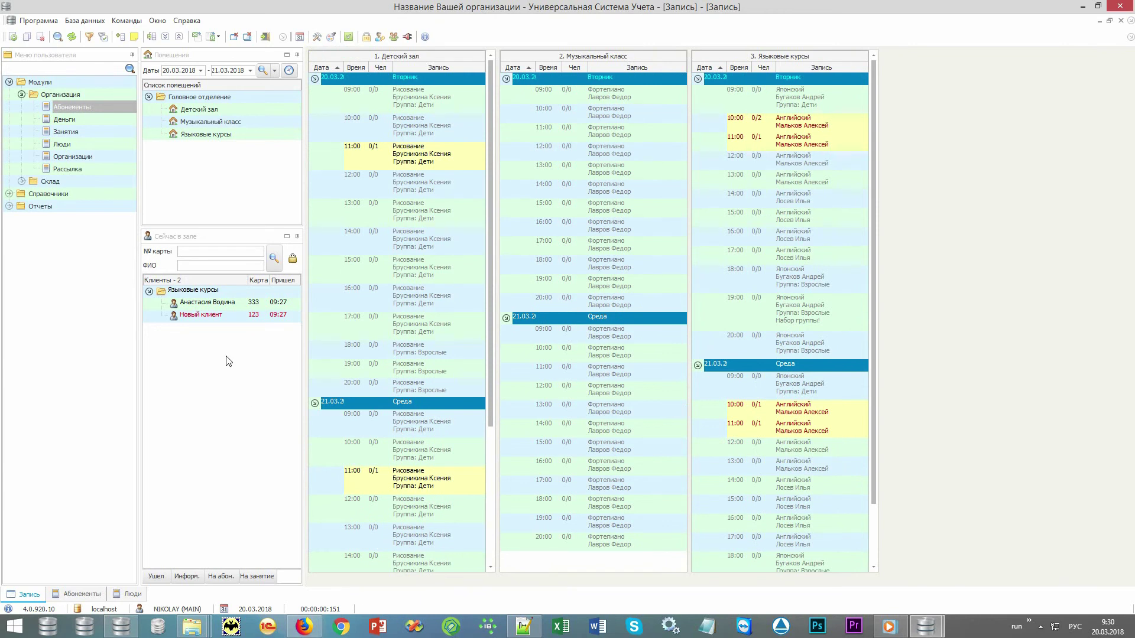
# - Return the new client's Учебник 1 to the warehouse and close the Товар panel
pyautogui.doubleClick(226, 313)
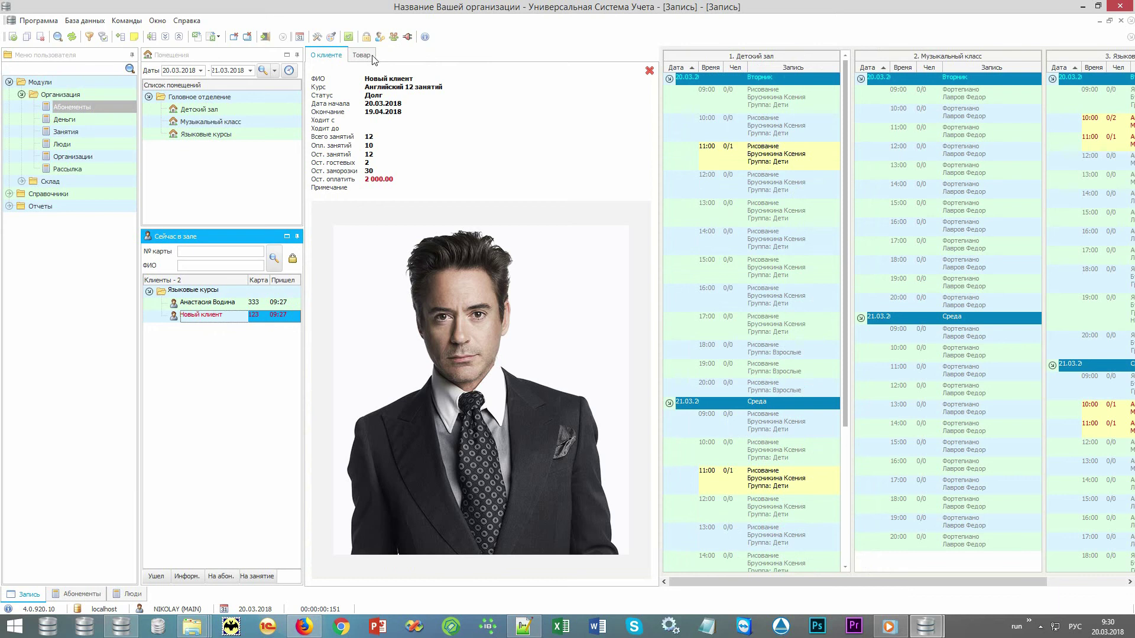
pyautogui.click(361, 55)
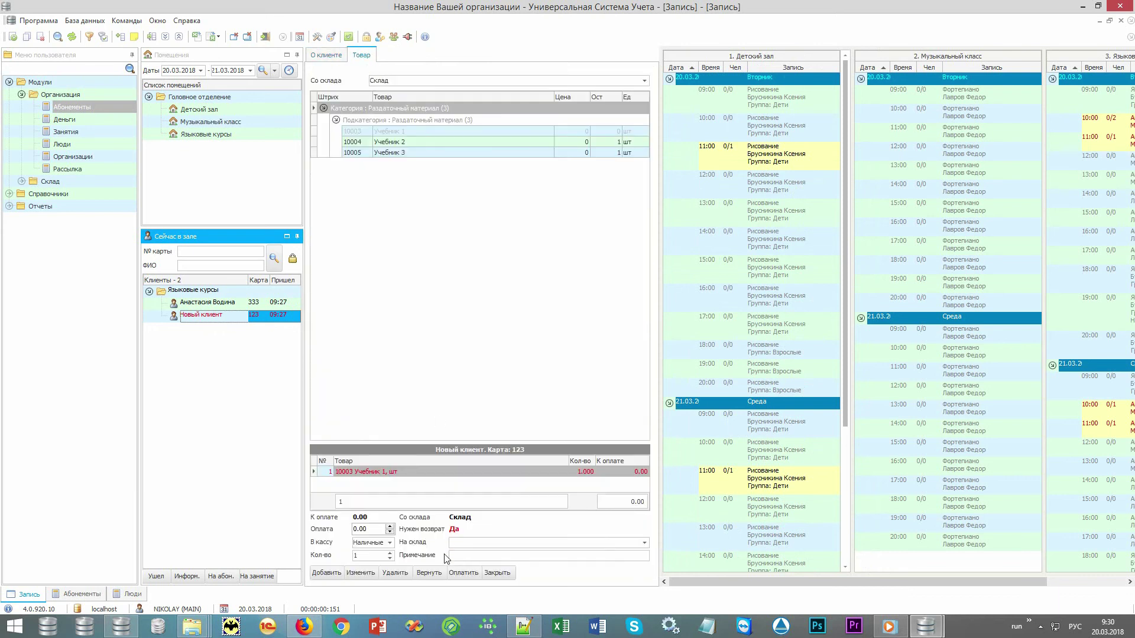
pyautogui.click(429, 573)
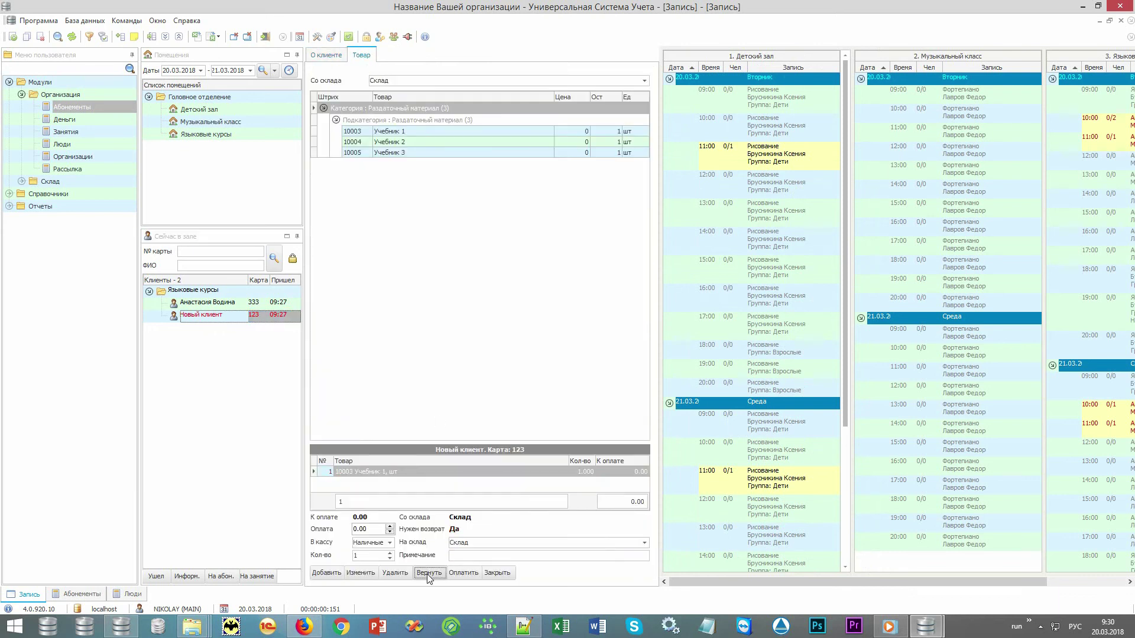
pyautogui.click(496, 573)
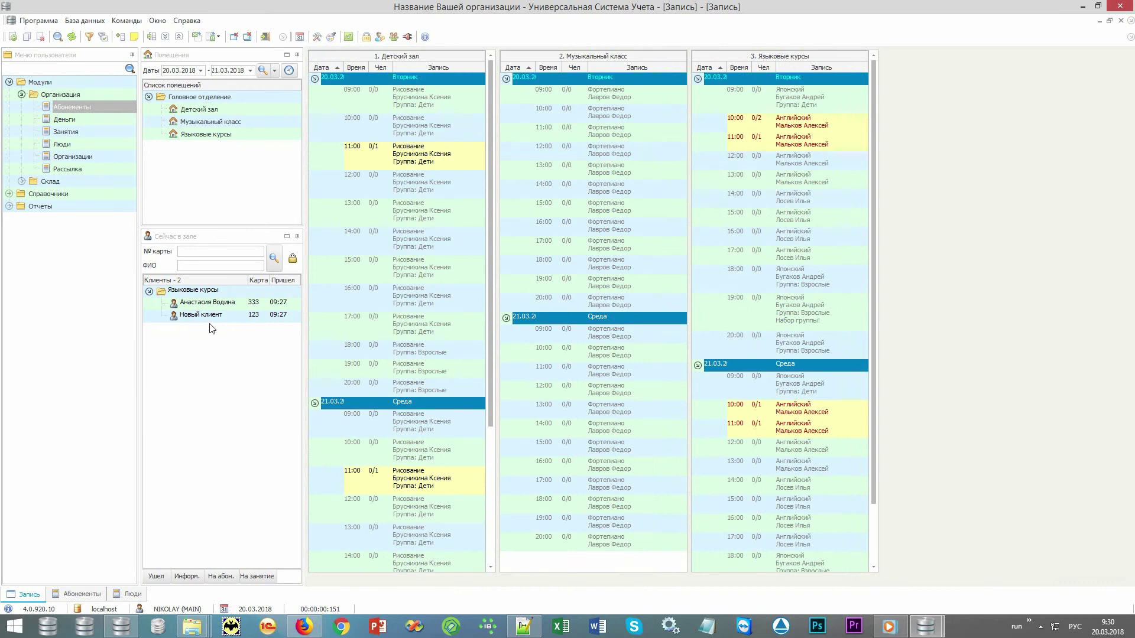
# - Show the Магазин warehouse goods (Товар 1, Товар 2) for the second present client
pyautogui.doubleClick(220, 304)
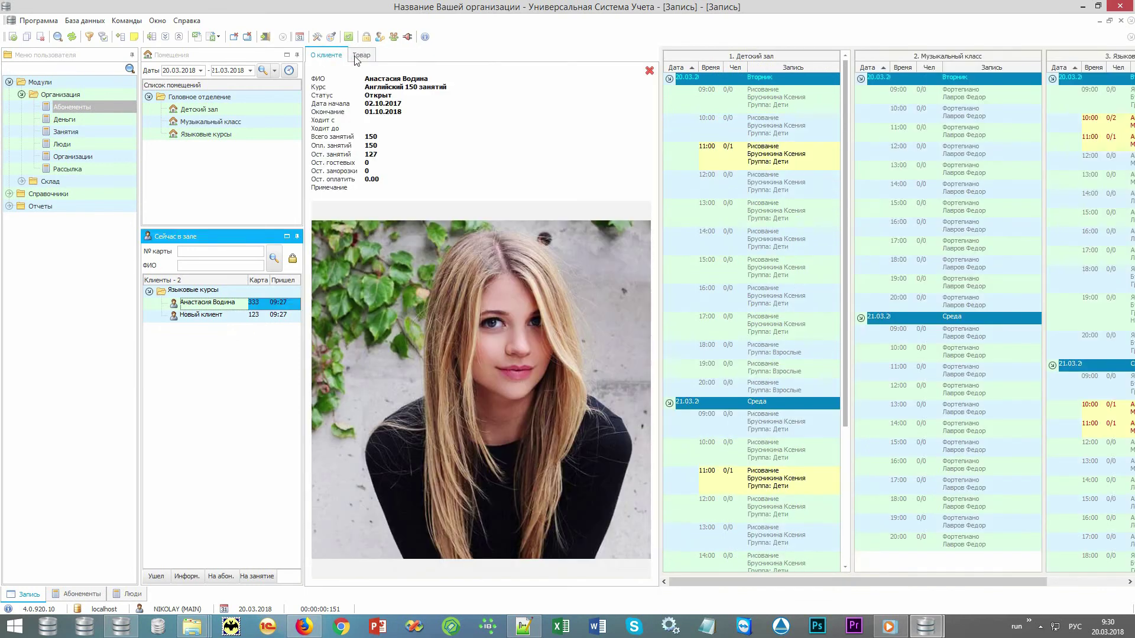
pyautogui.click(362, 55)
pyautogui.click(644, 81)
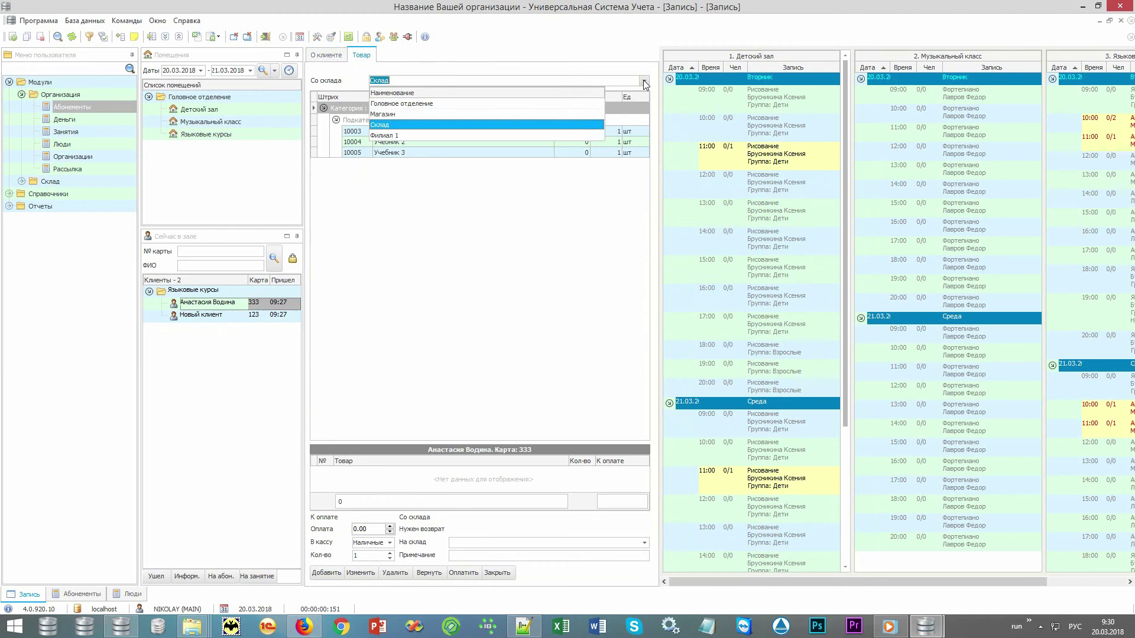
pyautogui.click(587, 115)
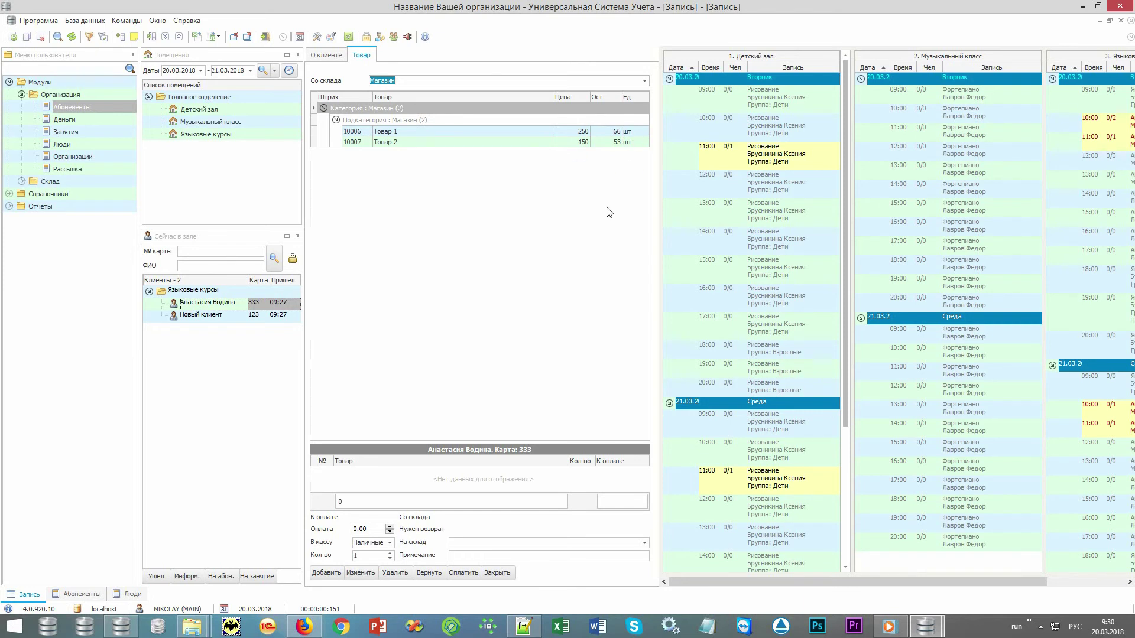
pyautogui.click(497, 250)
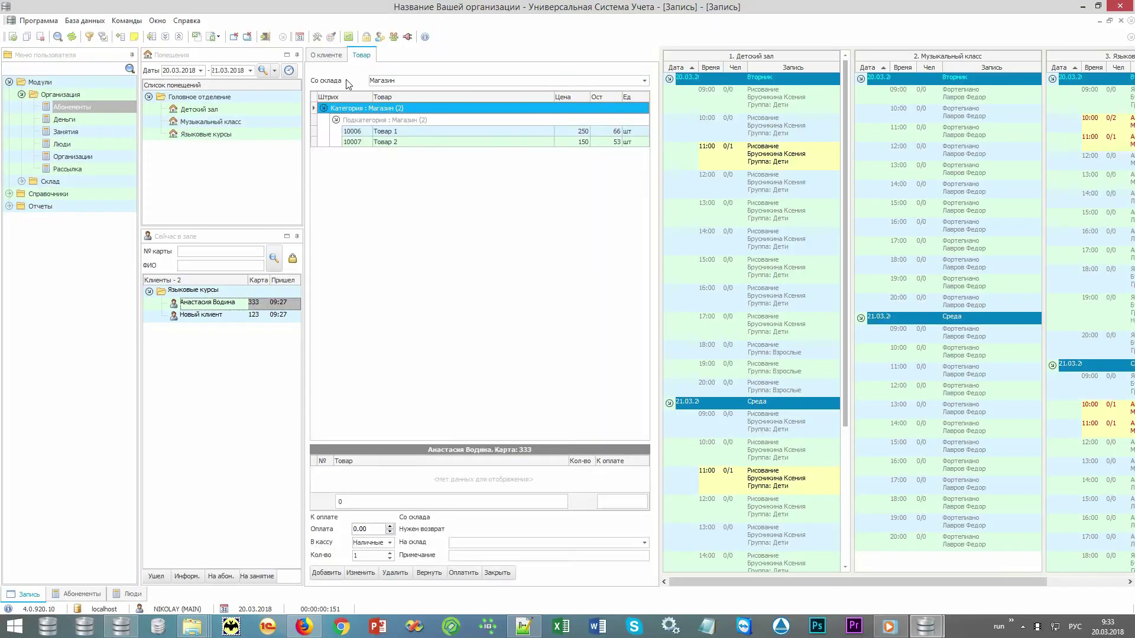
# - Close the client panel and generate the Массовая рассылка report from Отчеты > Рассылка
pyautogui.click(331, 55)
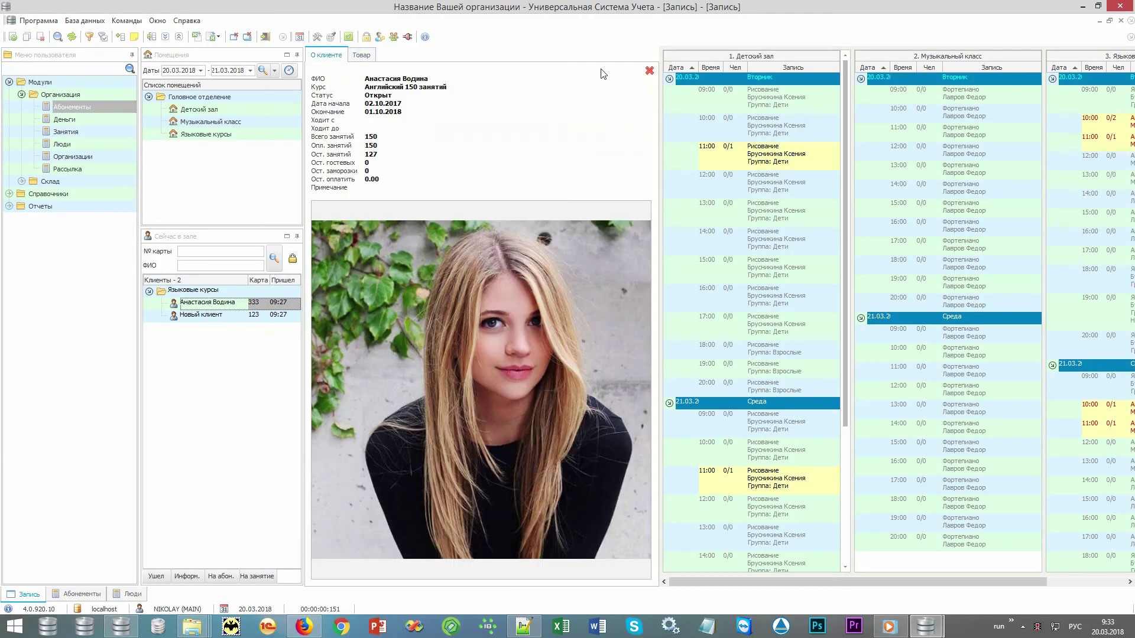
pyautogui.click(648, 70)
pyautogui.click(49, 205)
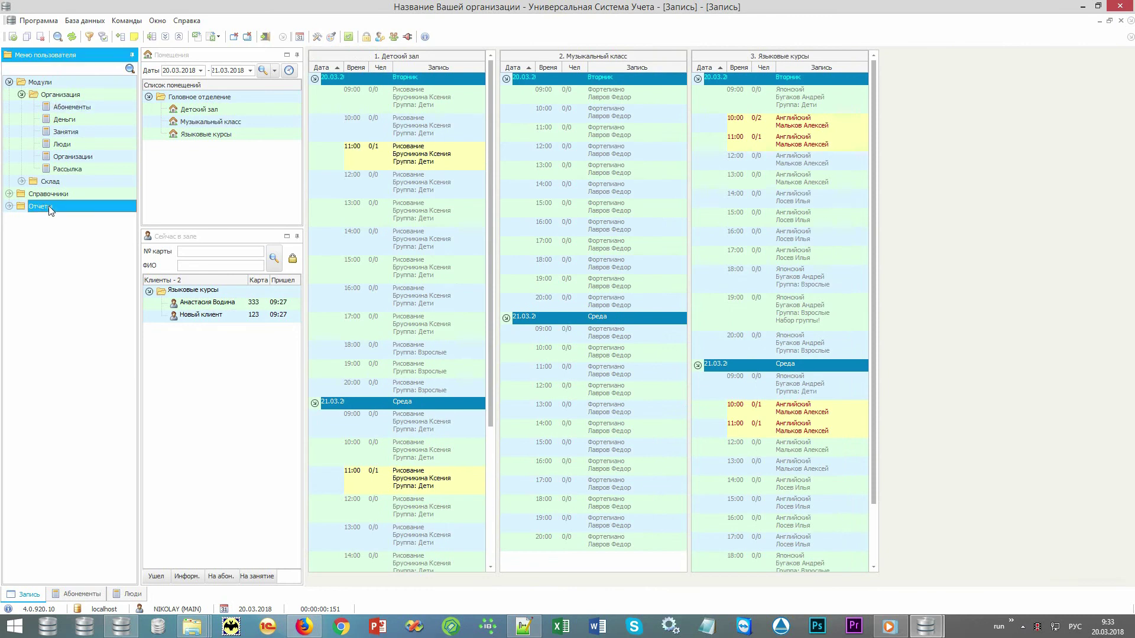
pyautogui.doubleClick(49, 206)
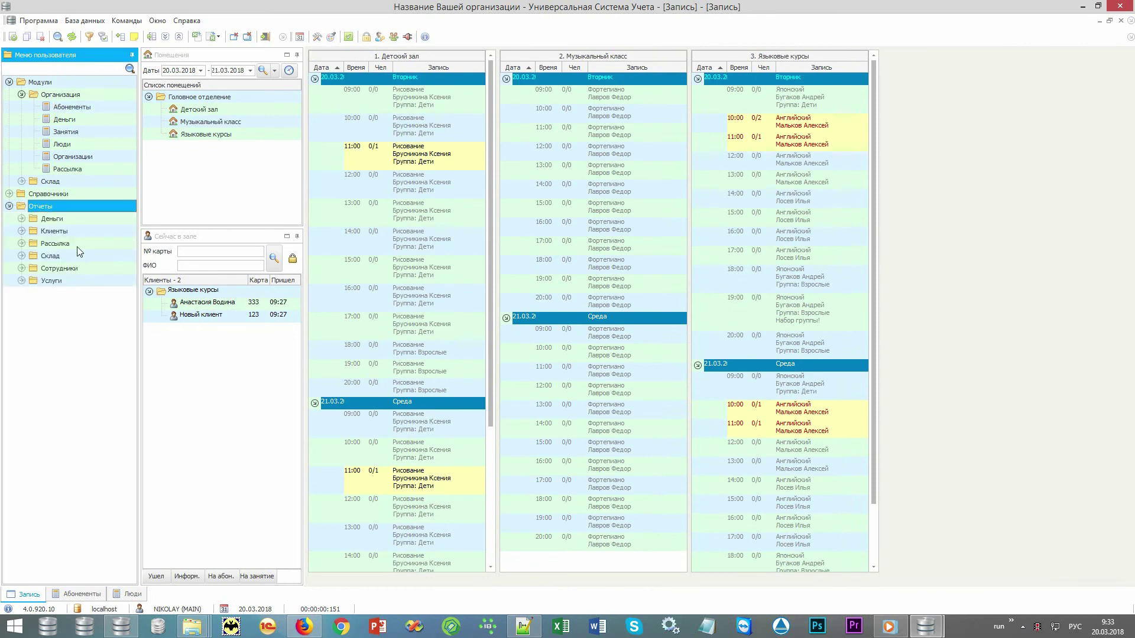
pyautogui.doubleClick(78, 243)
pyautogui.click(85, 268)
pyautogui.doubleClick(84, 267)
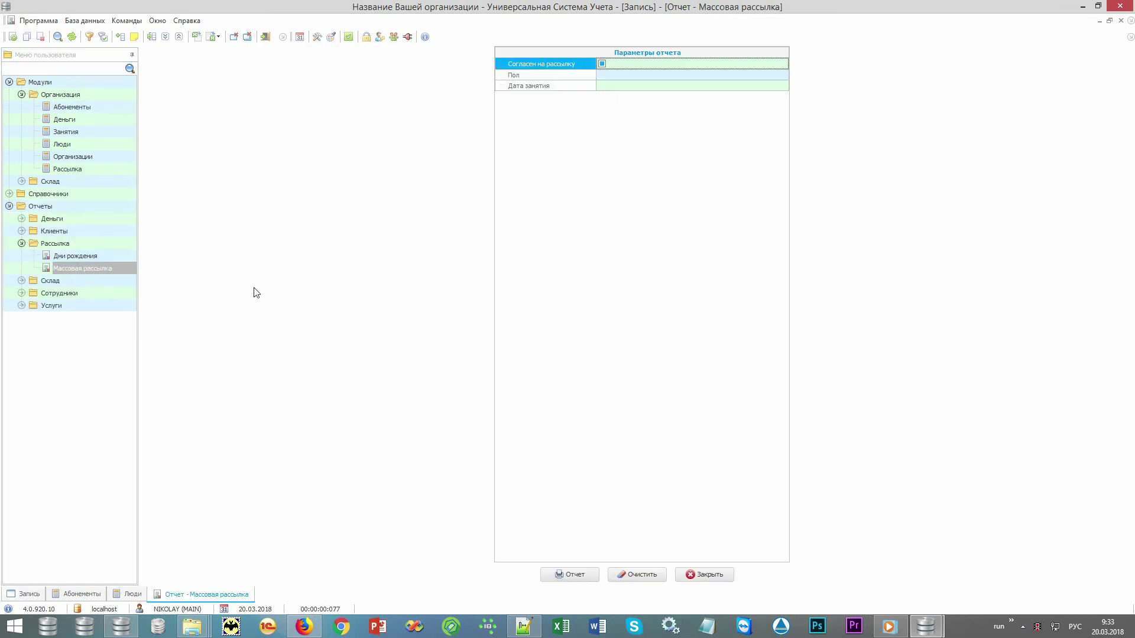
pyautogui.click(569, 575)
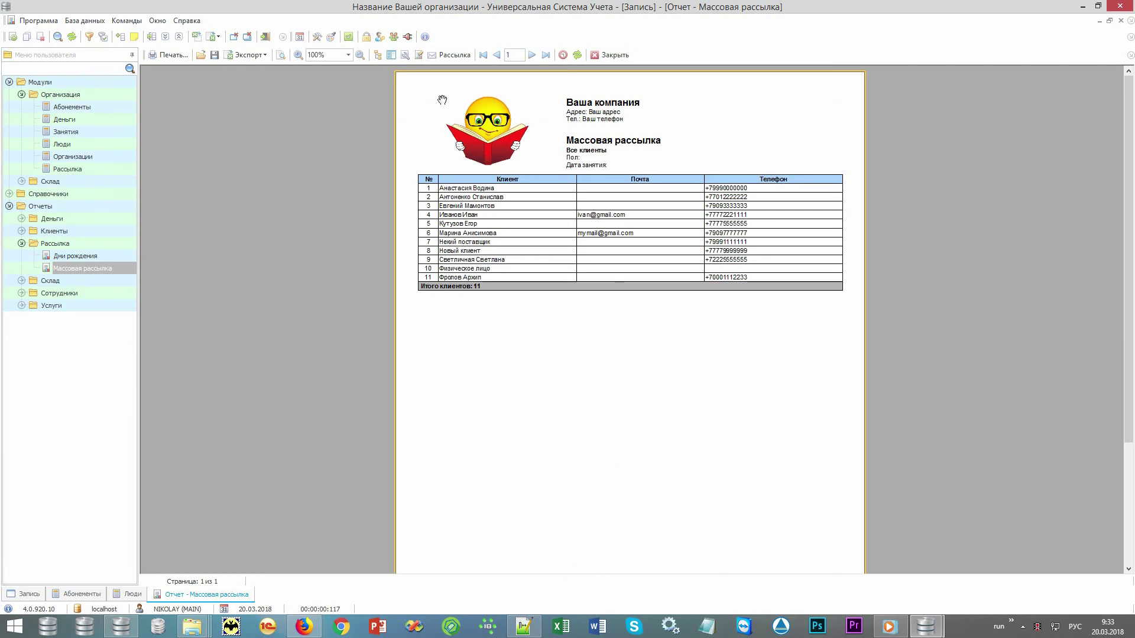
# - Explore the Рассылка dialog's e-mail, SMS, Viber, call and template options, then cancel the mailing
pyautogui.click(450, 55)
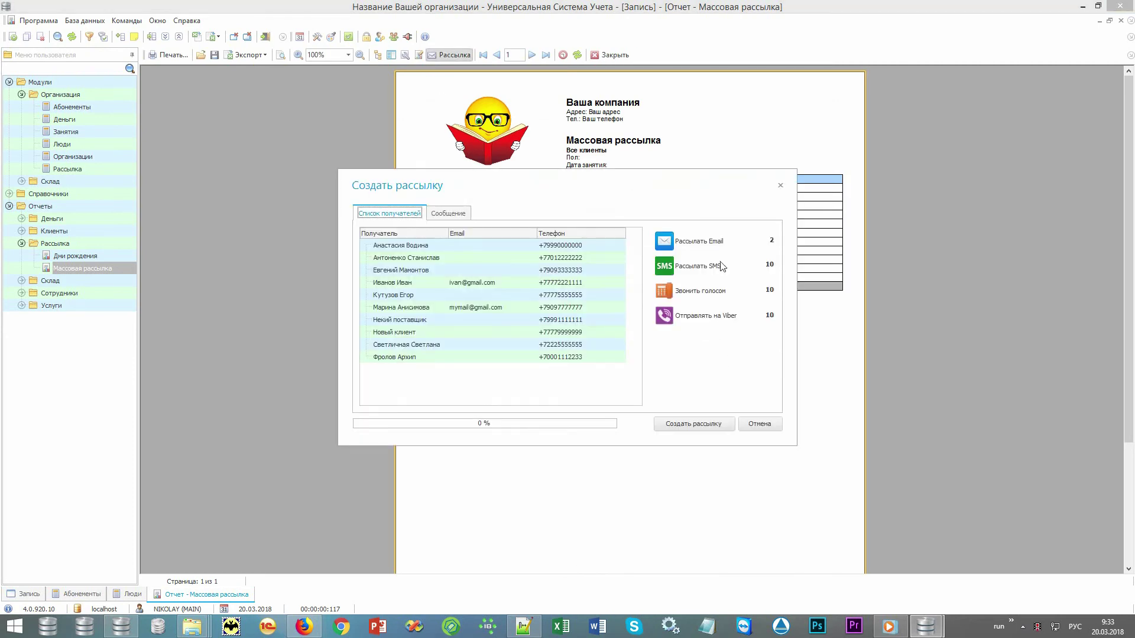
pyautogui.click(717, 242)
pyautogui.click(710, 266)
pyautogui.click(711, 318)
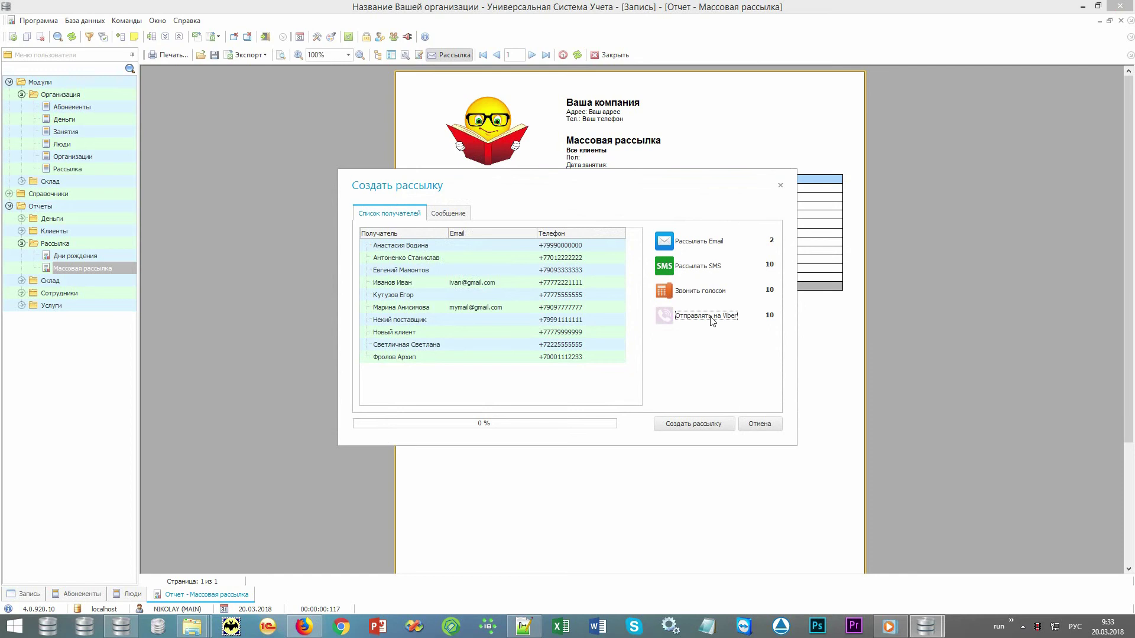
pyautogui.click(715, 293)
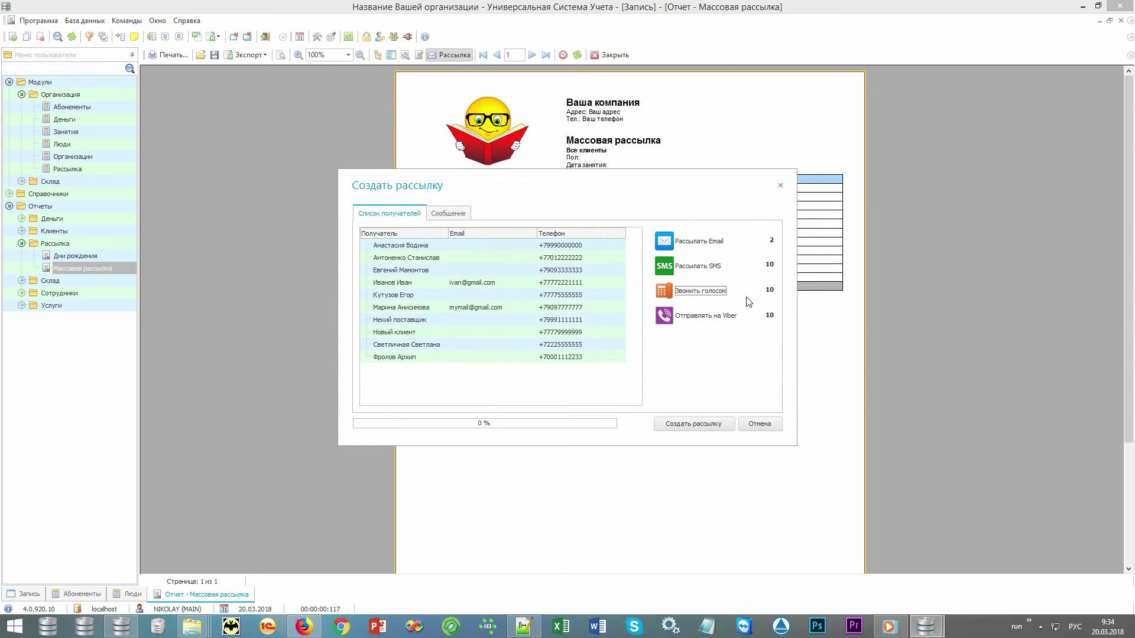
pyautogui.click(464, 214)
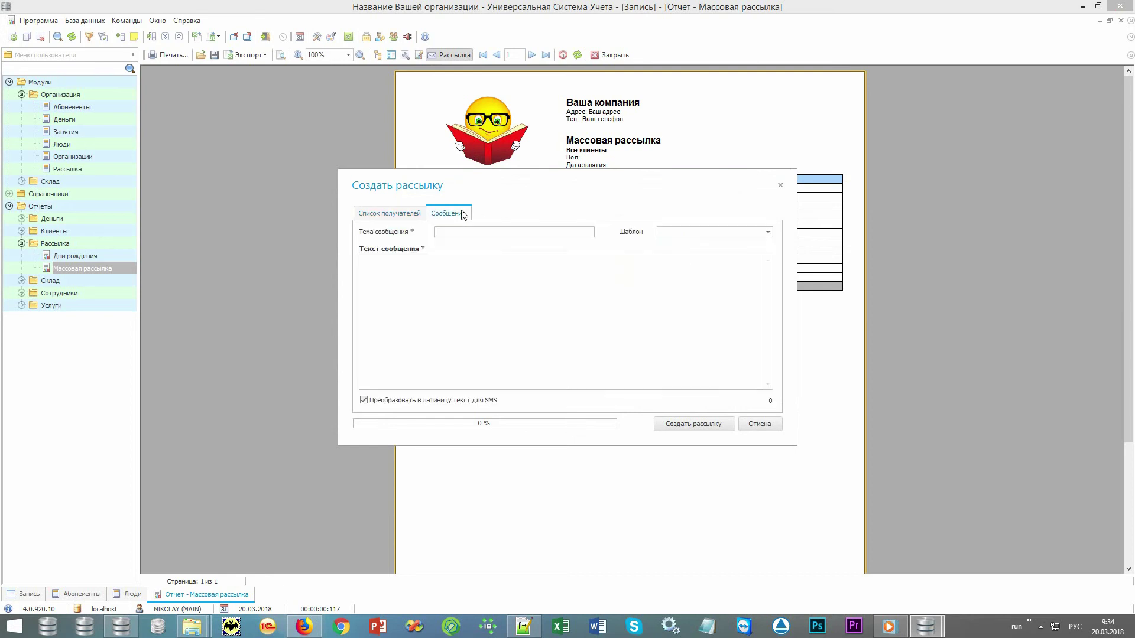
pyautogui.click(768, 232)
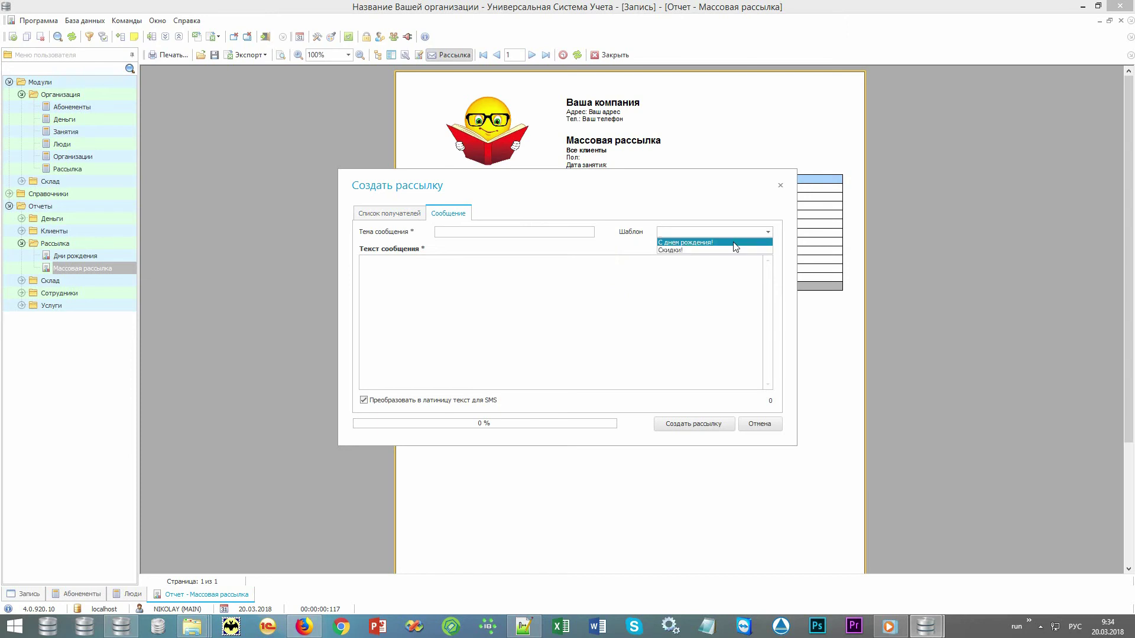
pyautogui.click(701, 324)
pyautogui.click(767, 425)
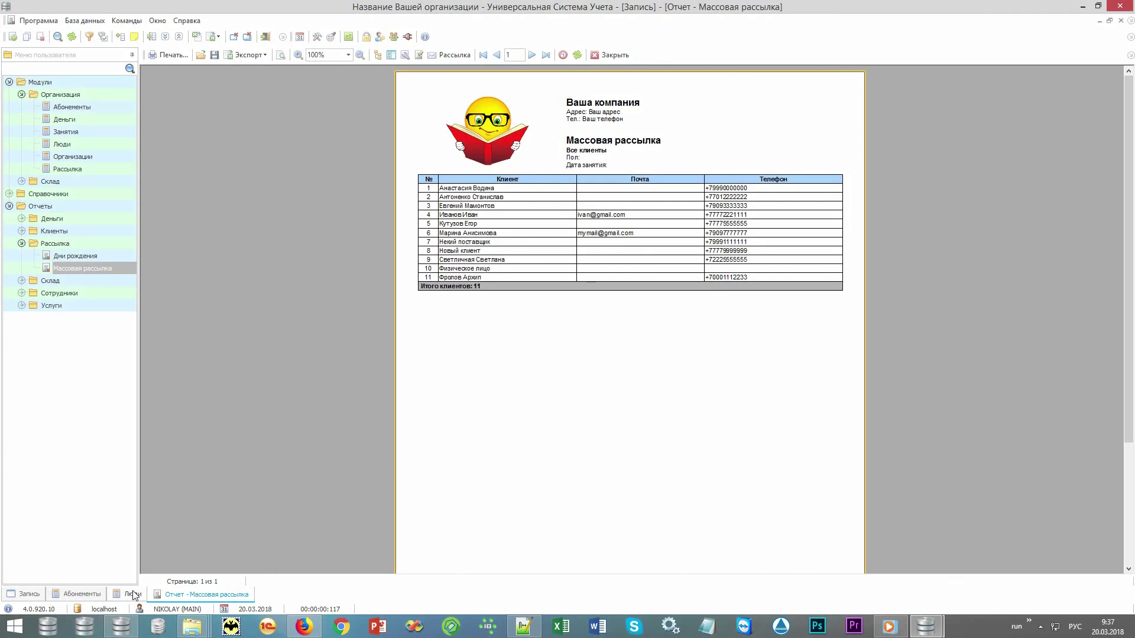
# - Show the Люди list and the first client's Работа с клиентами tasks
pyautogui.click(134, 594)
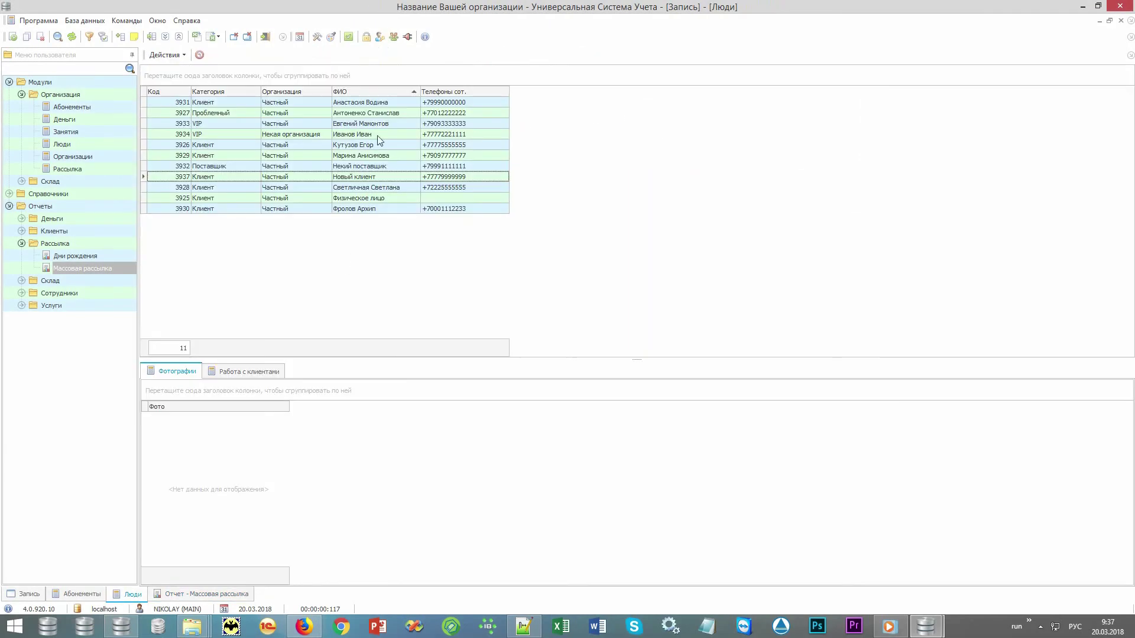
pyautogui.click(393, 104)
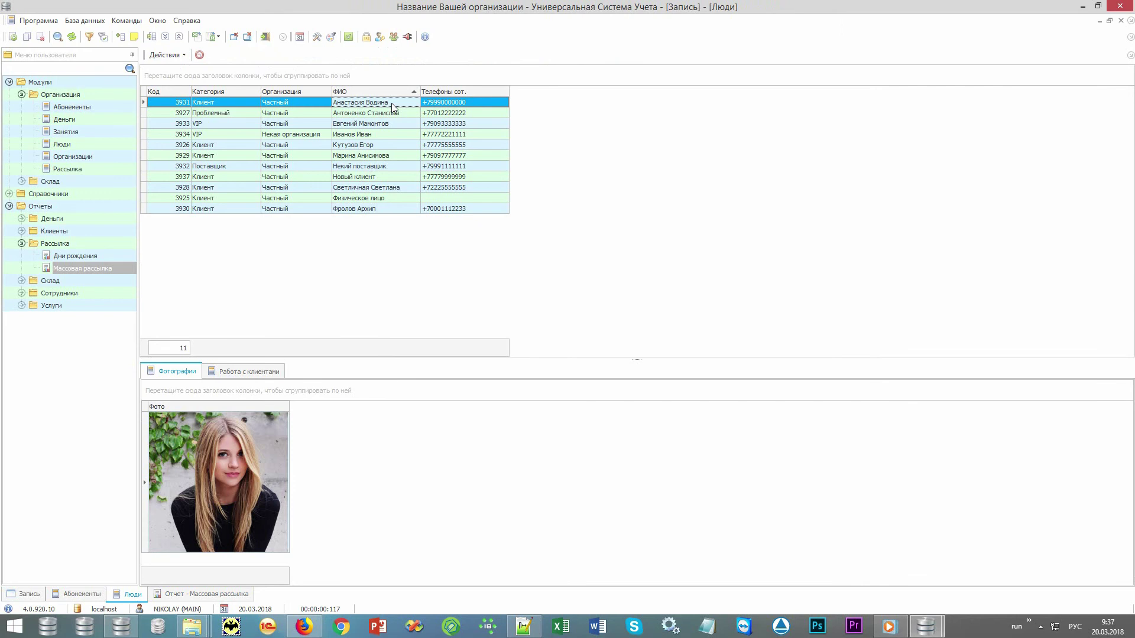
pyautogui.click(258, 378)
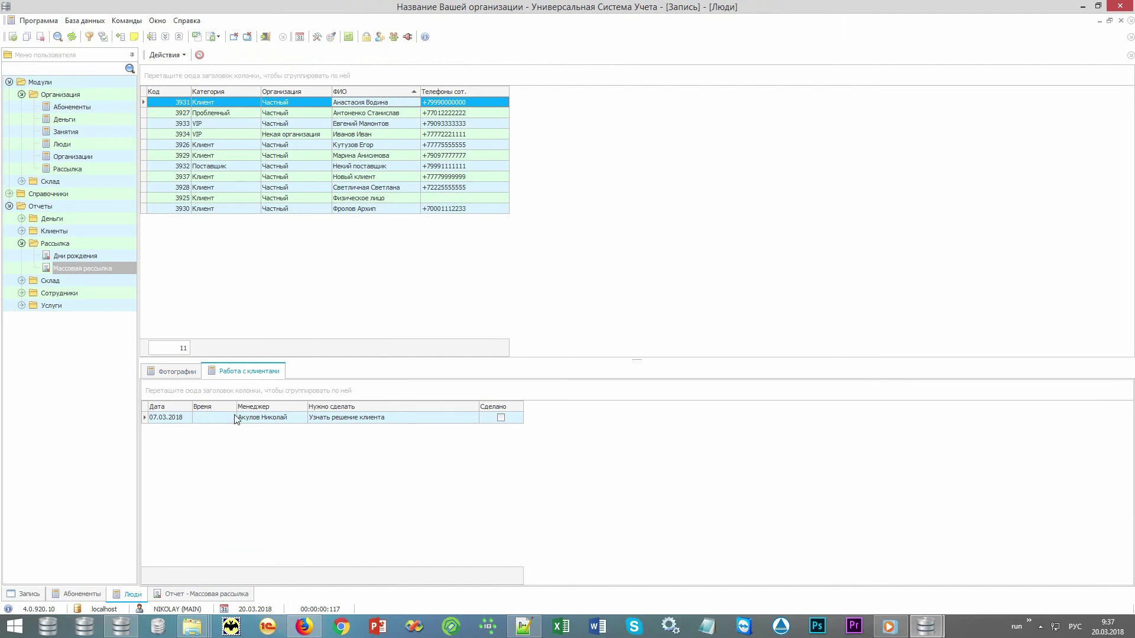
# - Inspect the task Узнать данные для договора dated 04.10.2017, then expand the Сотрудники reports
pyautogui.click(188, 421)
pyautogui.click(220, 421)
pyautogui.click(286, 420)
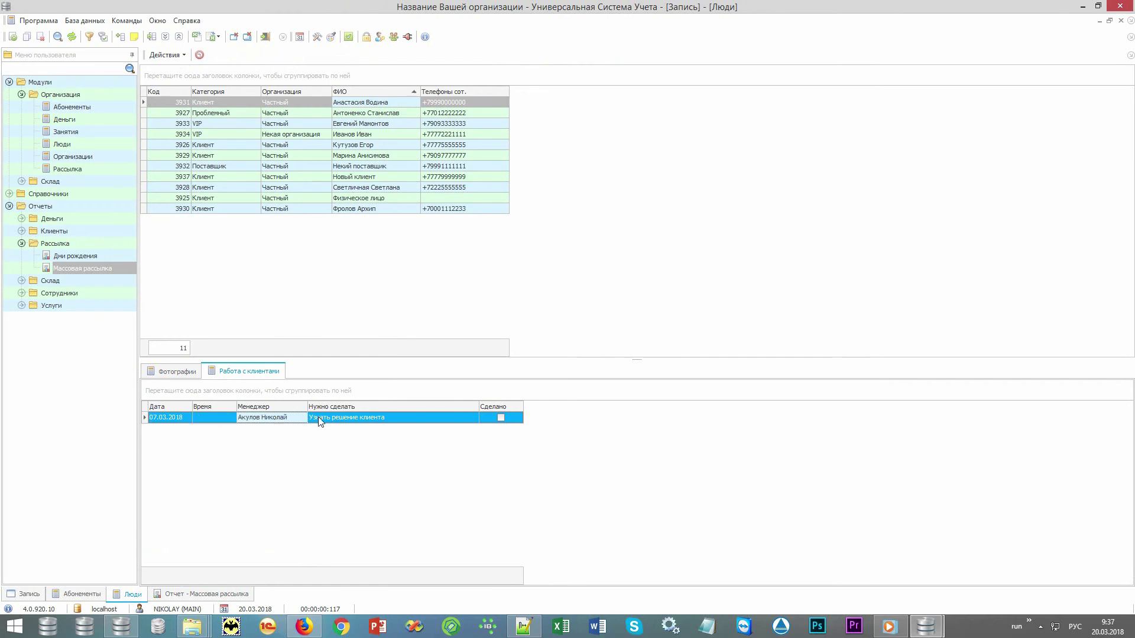
pyautogui.click(342, 418)
pyautogui.click(493, 421)
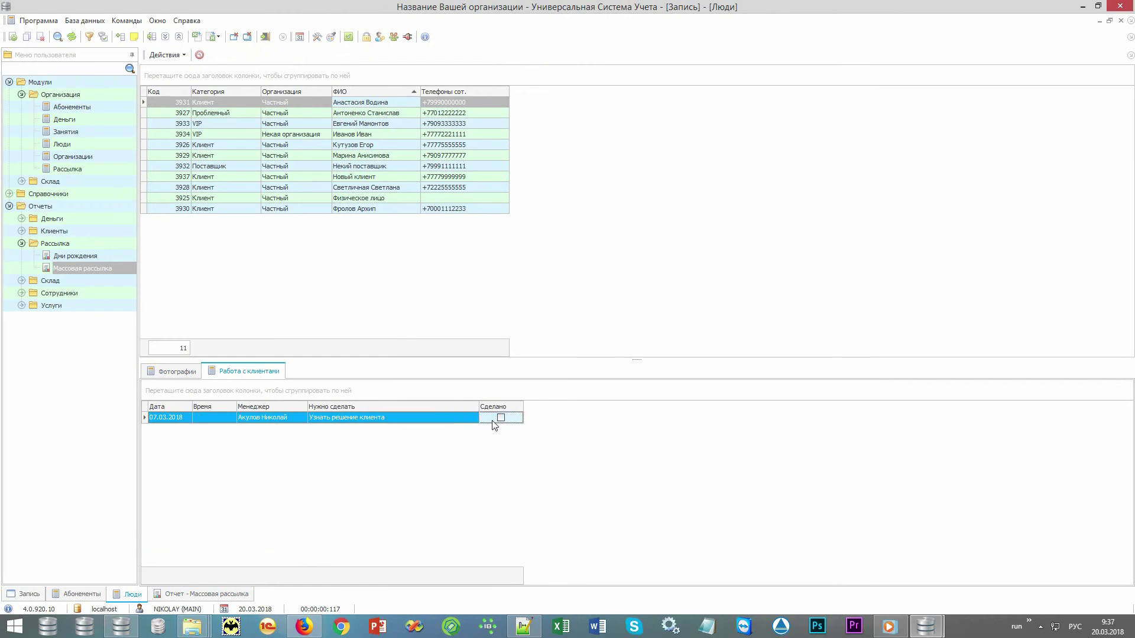
pyautogui.click(389, 114)
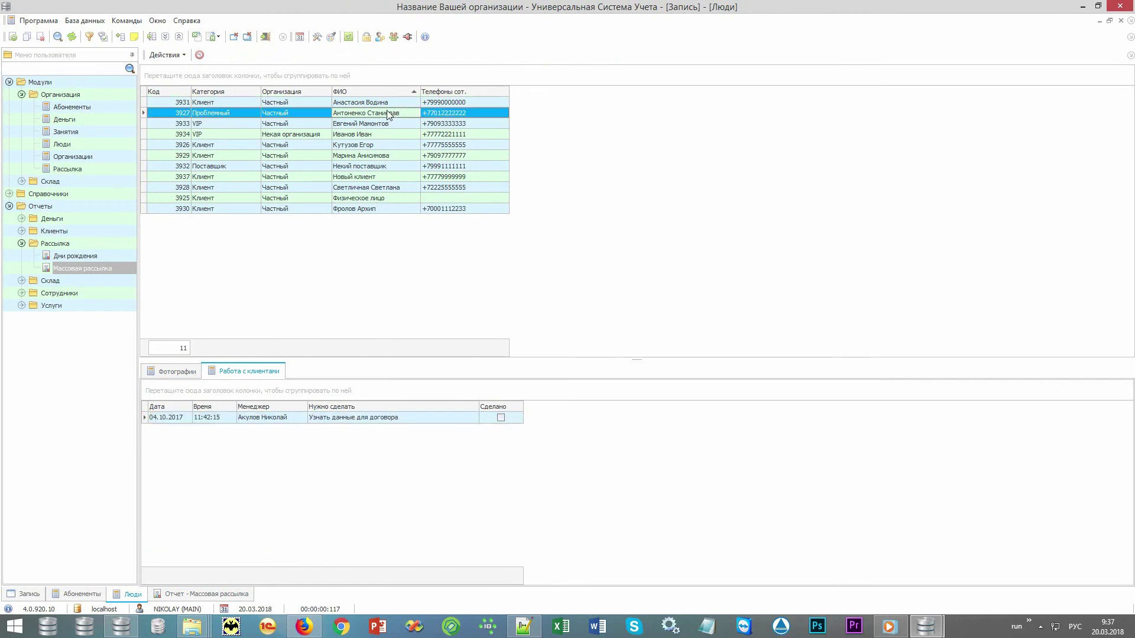
pyautogui.doubleClick(60, 292)
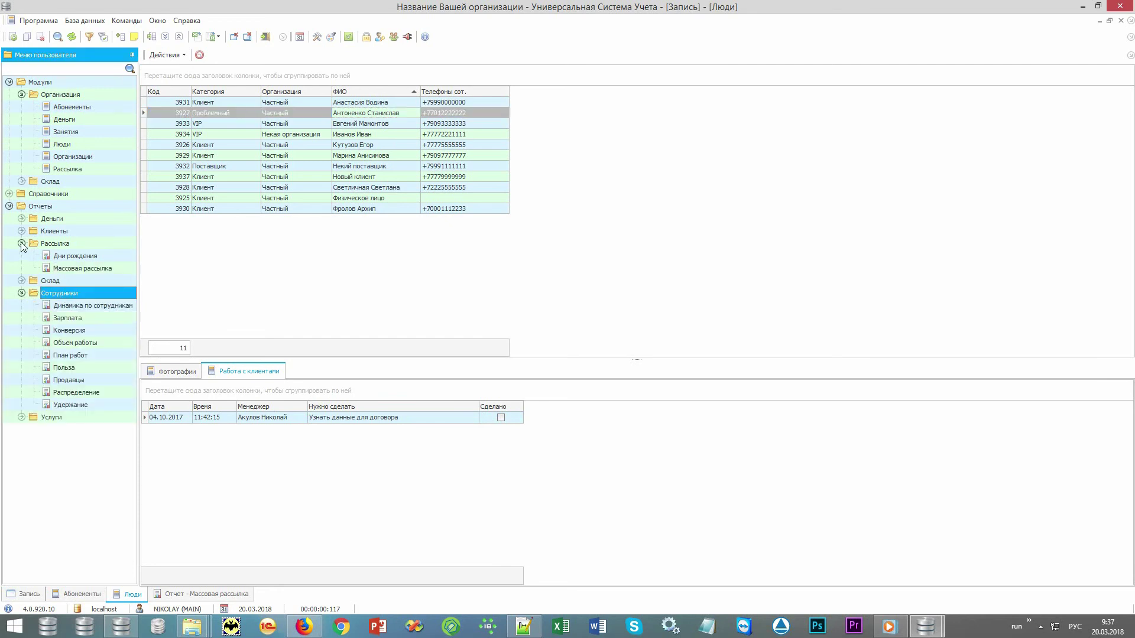
# - Generate the Конверсия report (3 total: 2 Запись, 1 Отказ), then open План работ settings
pyautogui.doubleClick(99, 307)
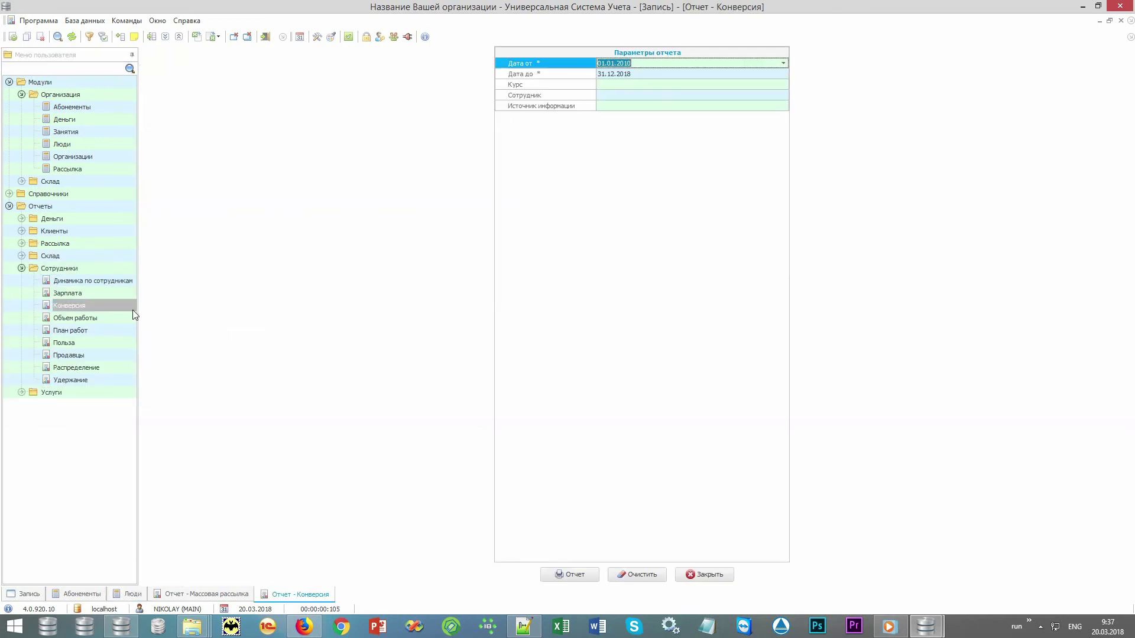
pyautogui.click(569, 579)
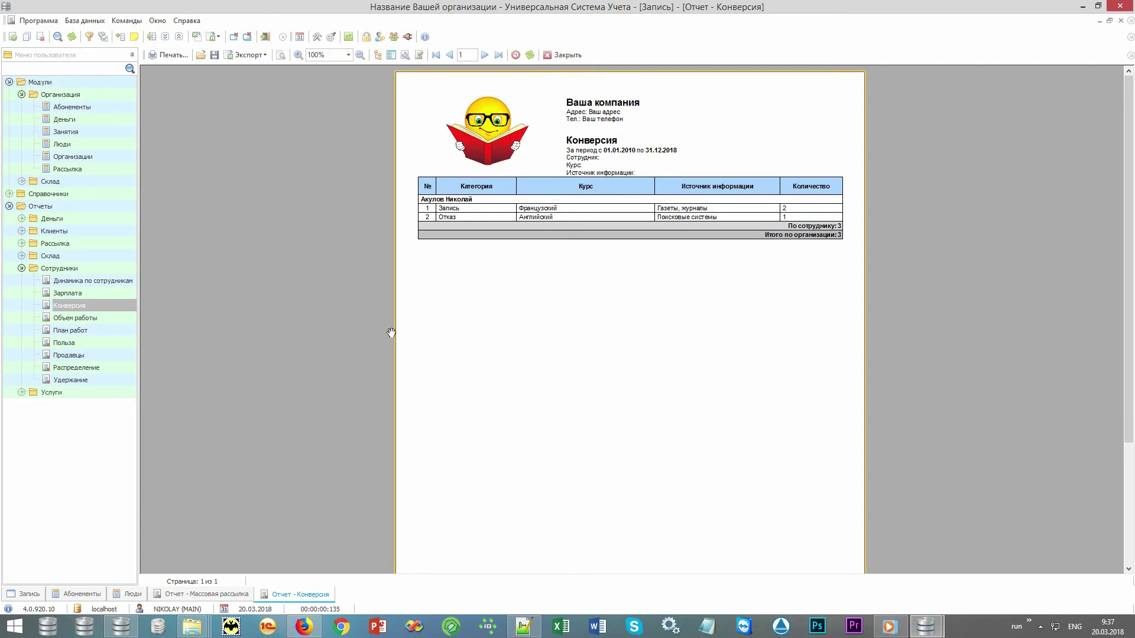
pyautogui.click(108, 331)
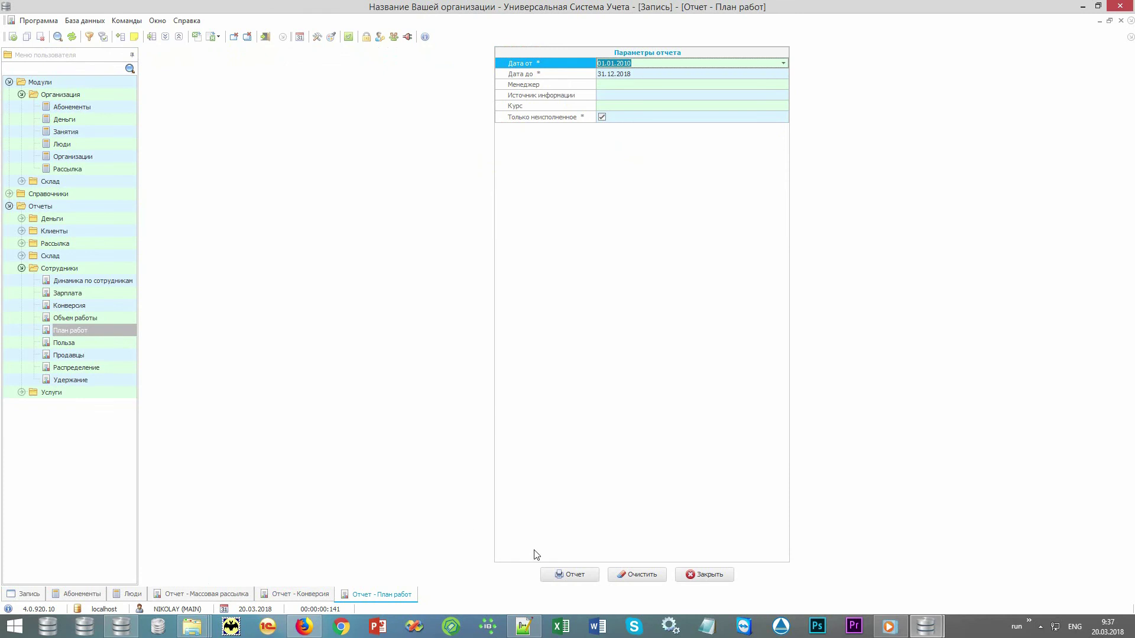
# - Run the План работ report, listing 5 client tasks for 01.01.2010–31.12.2018
pyautogui.click(569, 574)
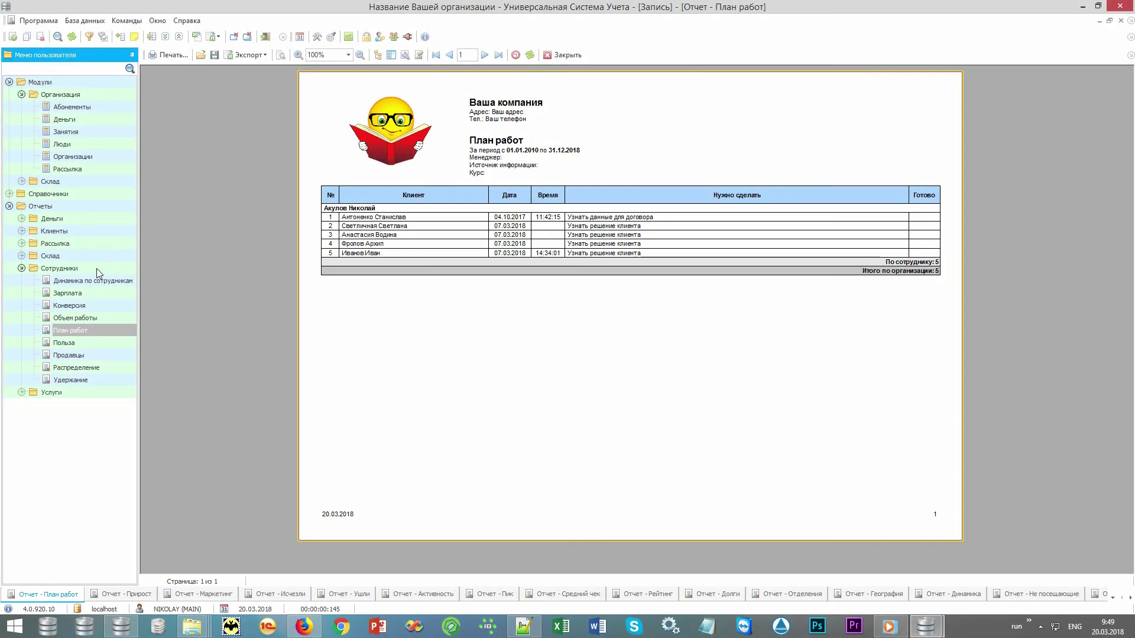
# - Collapse the employee reports and modules section, then expand every report group from Услуги to Деньги
pyautogui.doubleClick(97, 268)
pyautogui.click(59, 206)
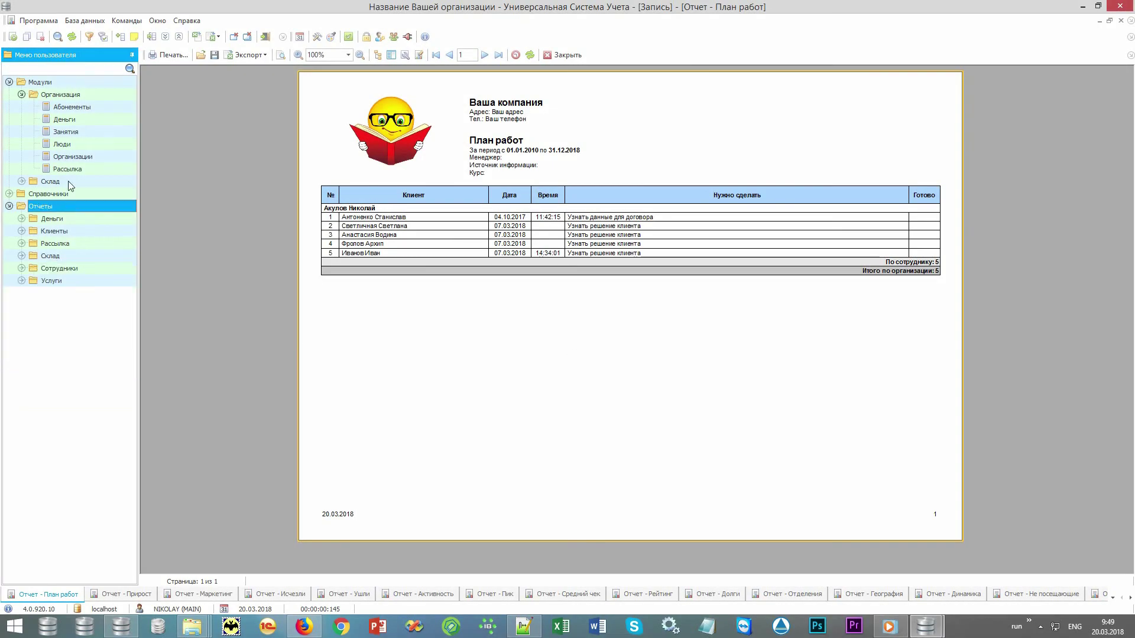
pyautogui.click(9, 82)
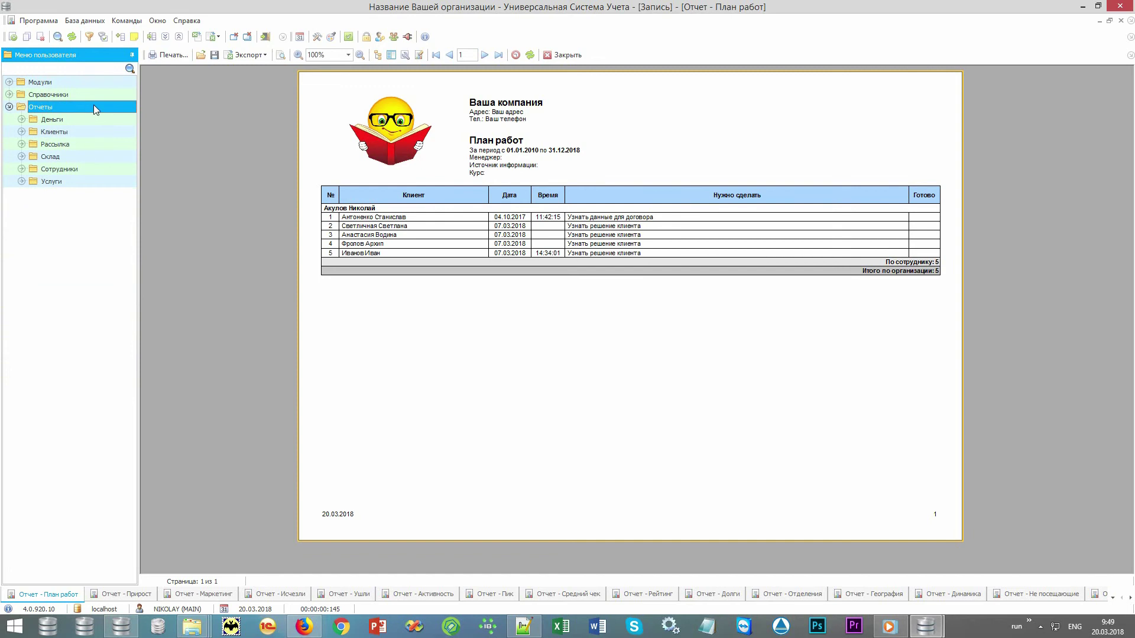
pyautogui.click(22, 182)
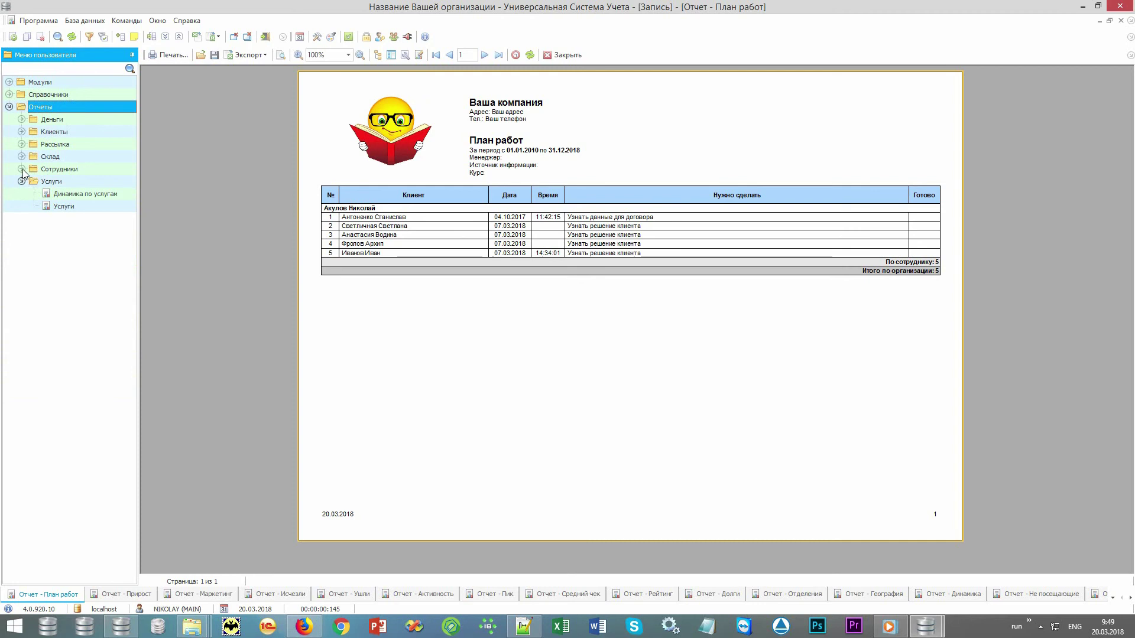
pyautogui.click(22, 169)
pyautogui.click(22, 156)
pyautogui.click(21, 144)
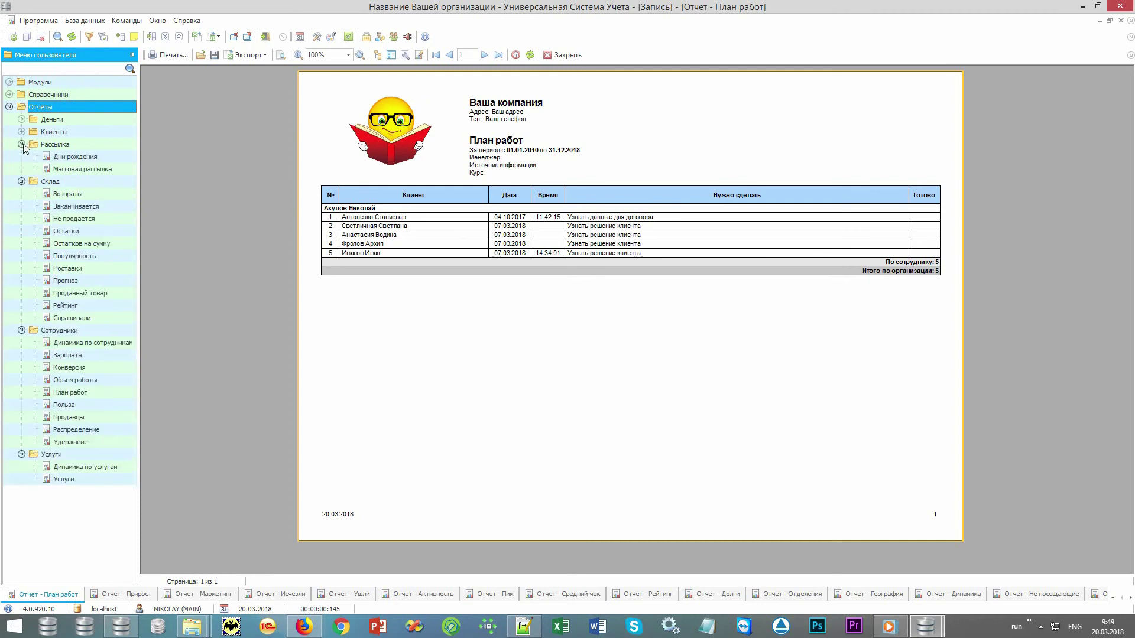
pyautogui.click(21, 132)
pyautogui.click(22, 119)
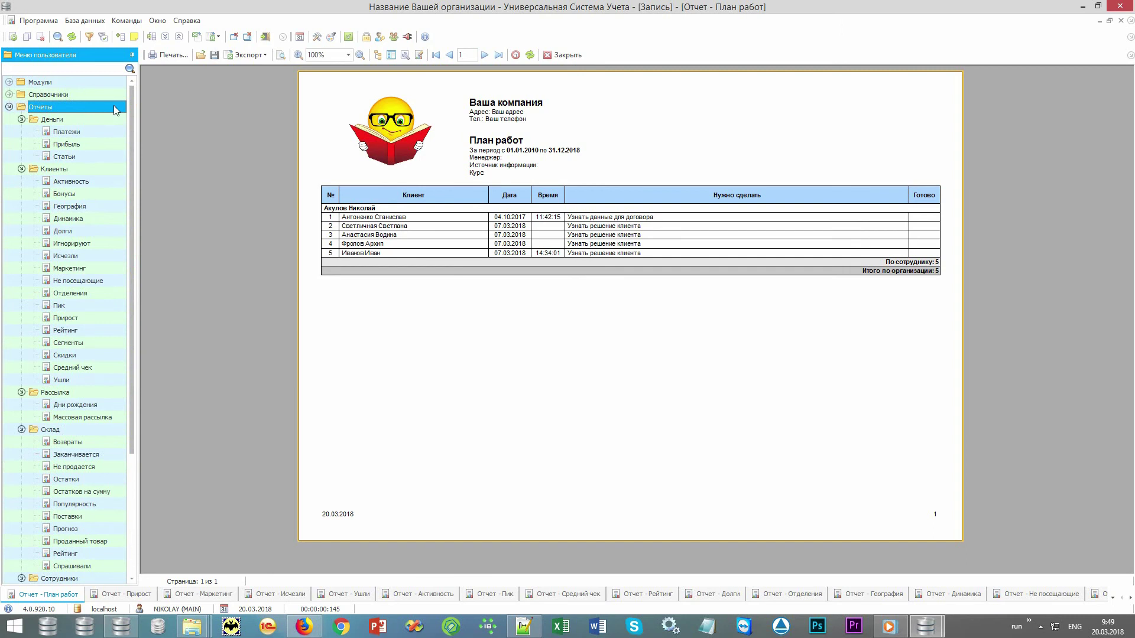
pyautogui.moveTo(129, 118)
pyautogui.mouseDown()
pyautogui.moveTo(124, 263)
pyautogui.moveTo(136, 110)
pyautogui.mouseUp()
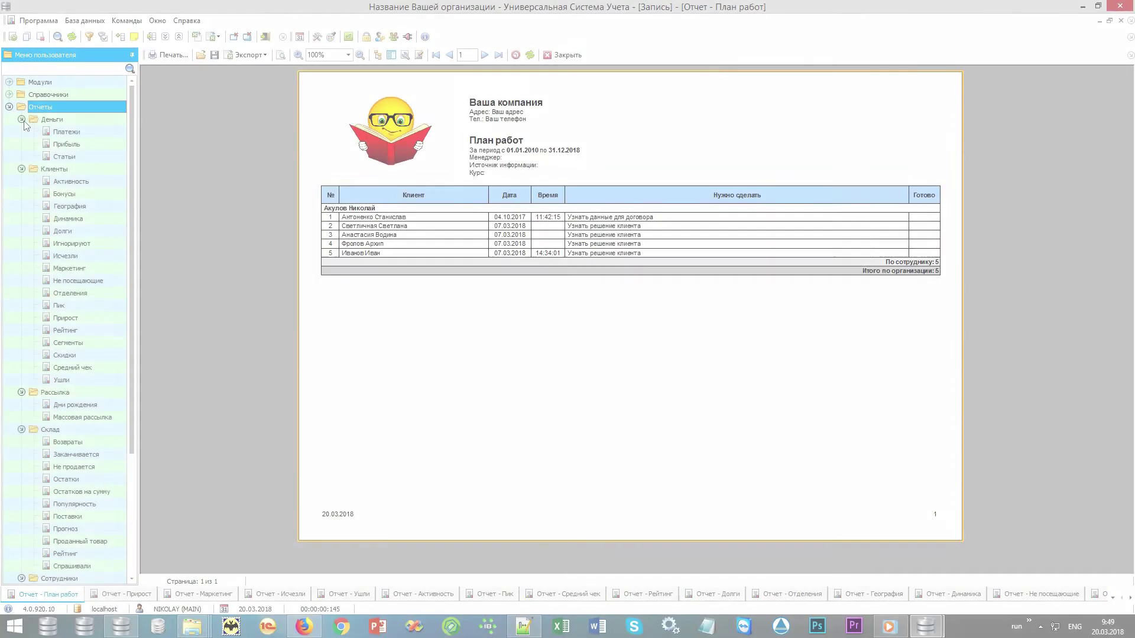
# - Collapse all groups except Клиенты and open its Прирост report showing 11 new clients
pyautogui.click(21, 119)
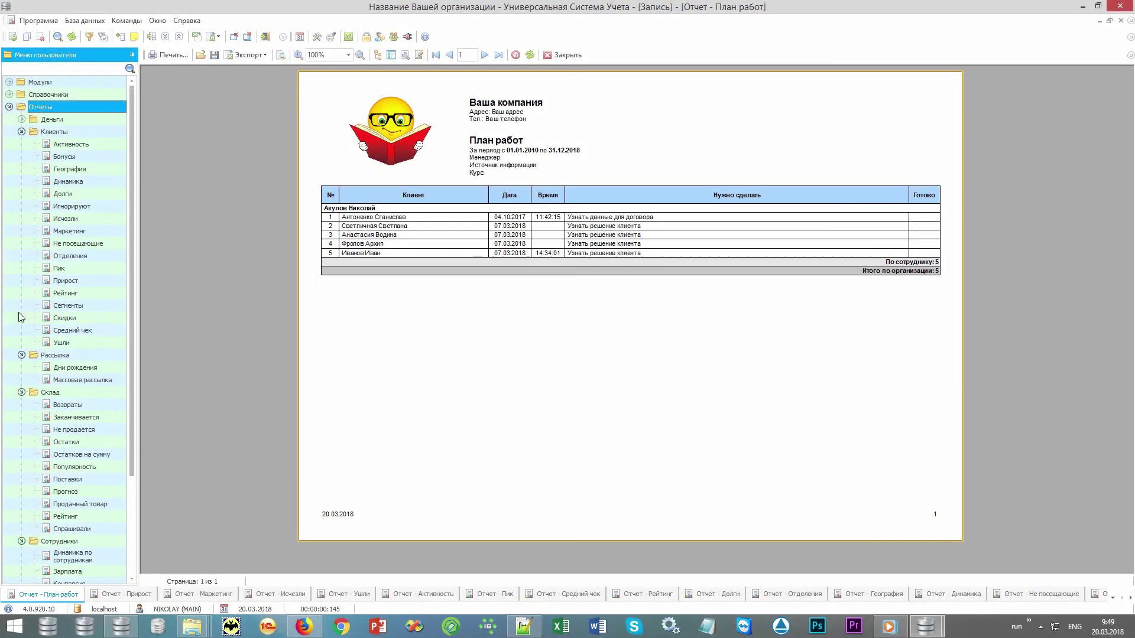
pyautogui.click(21, 355)
pyautogui.click(21, 368)
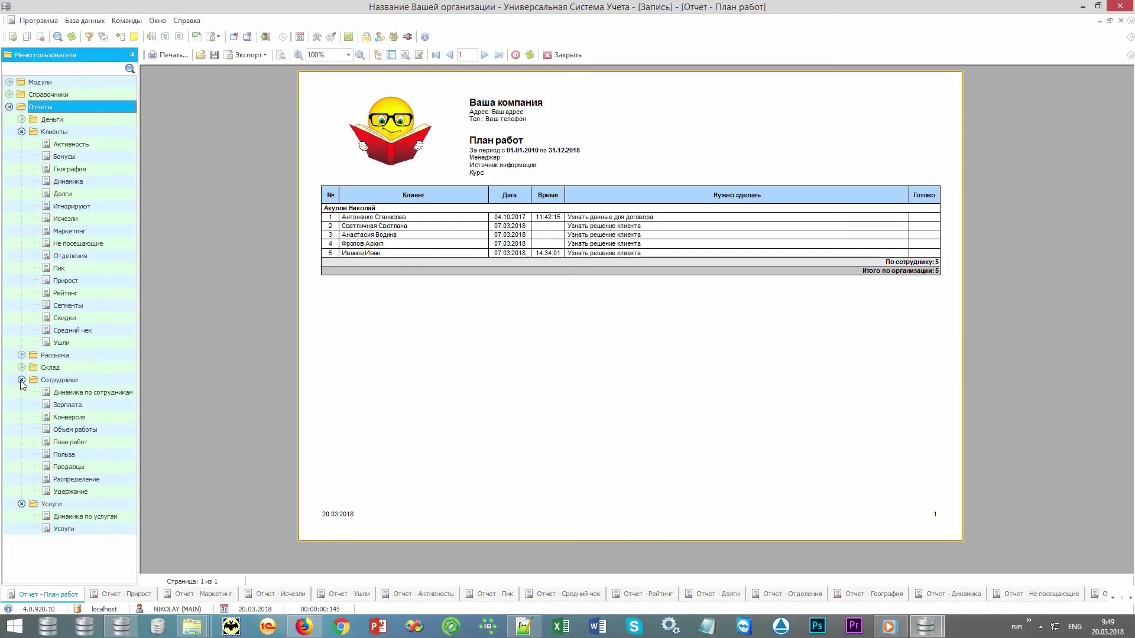
pyautogui.click(21, 380)
pyautogui.click(21, 392)
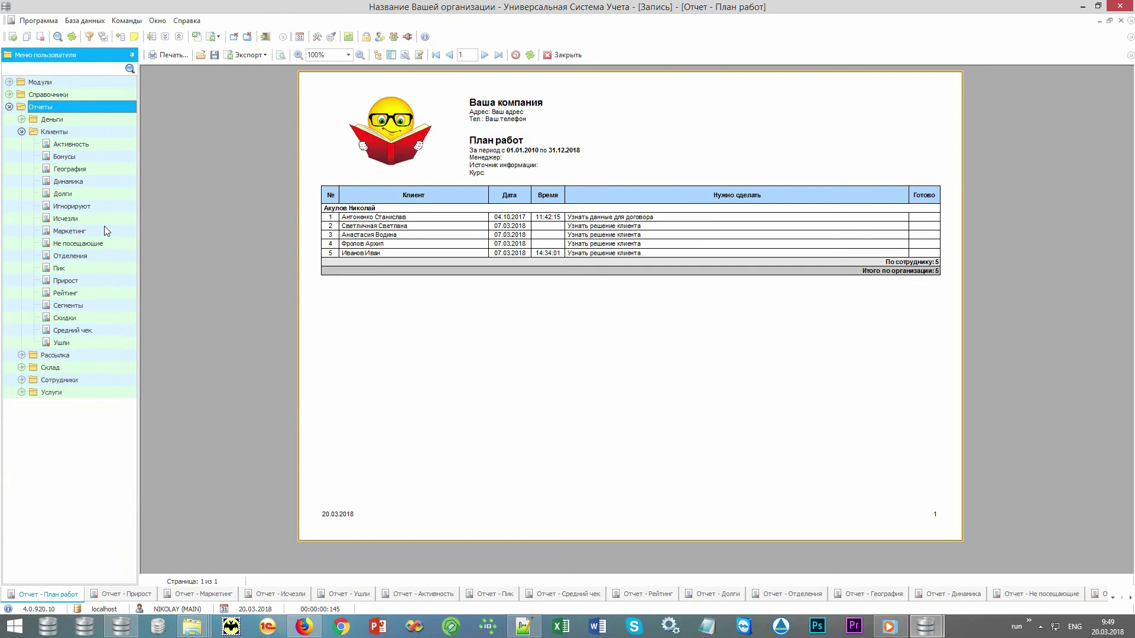
pyautogui.click(92, 132)
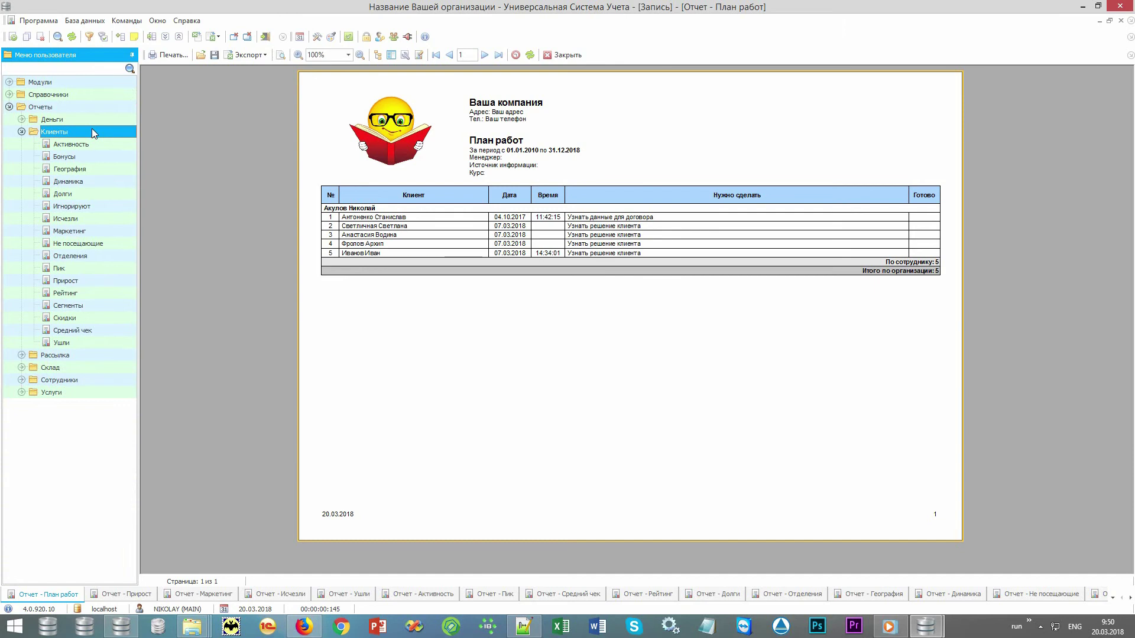
pyautogui.click(101, 281)
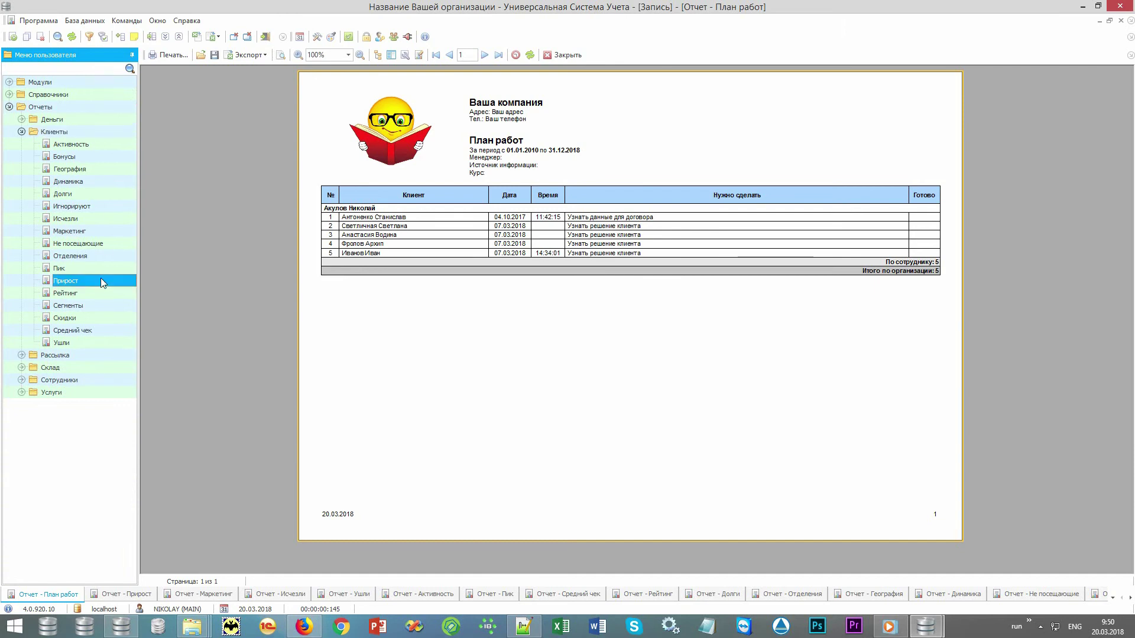
pyautogui.click(115, 594)
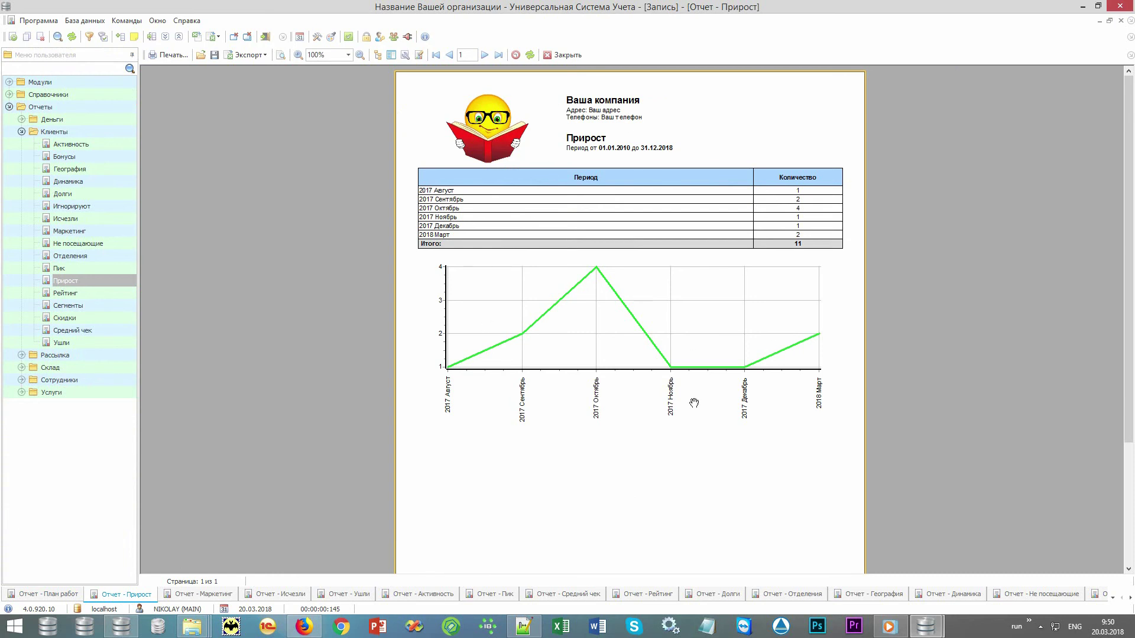
# - View the Маркетинг report, highlighting its Поисковые системы pie slice, then the Исчезли report
pyautogui.click(216, 594)
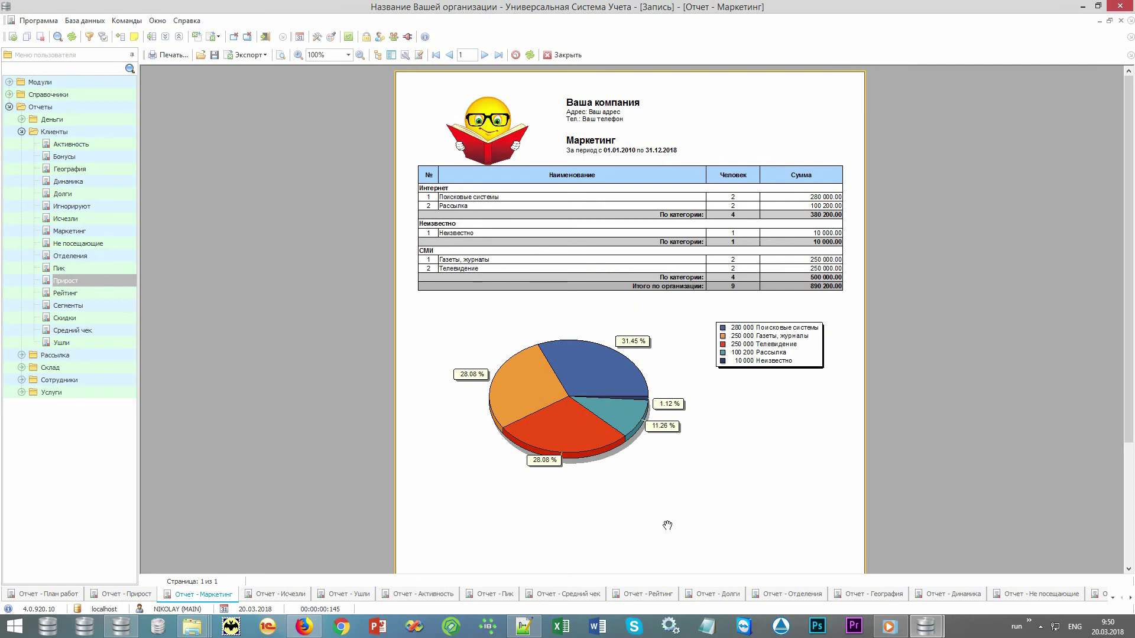
pyautogui.click(591, 365)
pyautogui.click(273, 594)
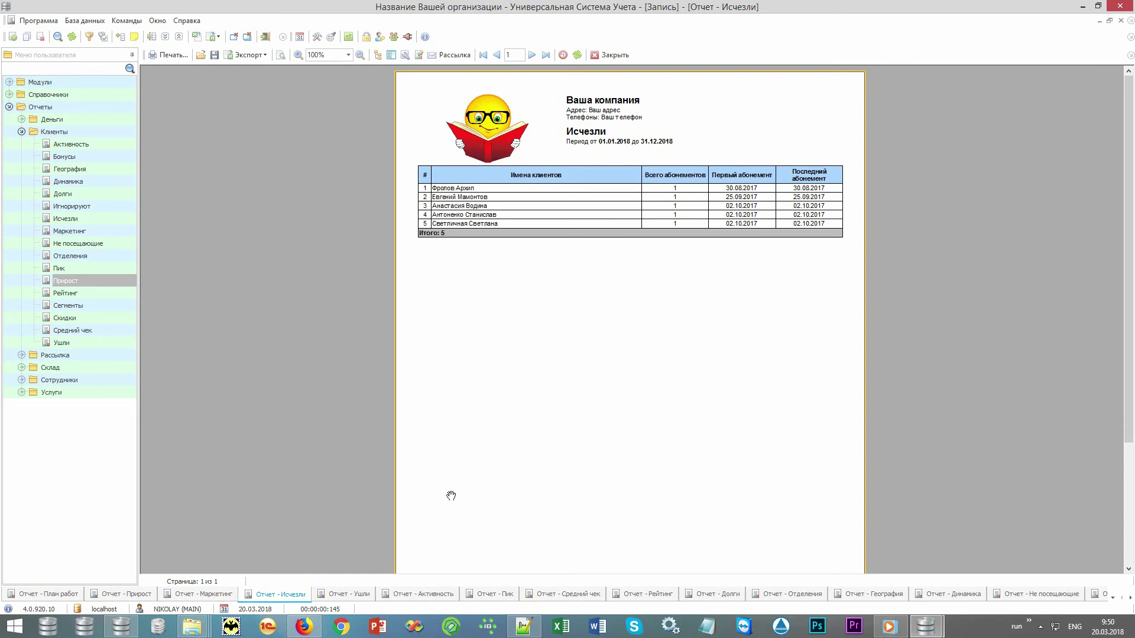
# - Step through the Ушли, Активность, Пик and Средний чек client reports
pyautogui.click(344, 594)
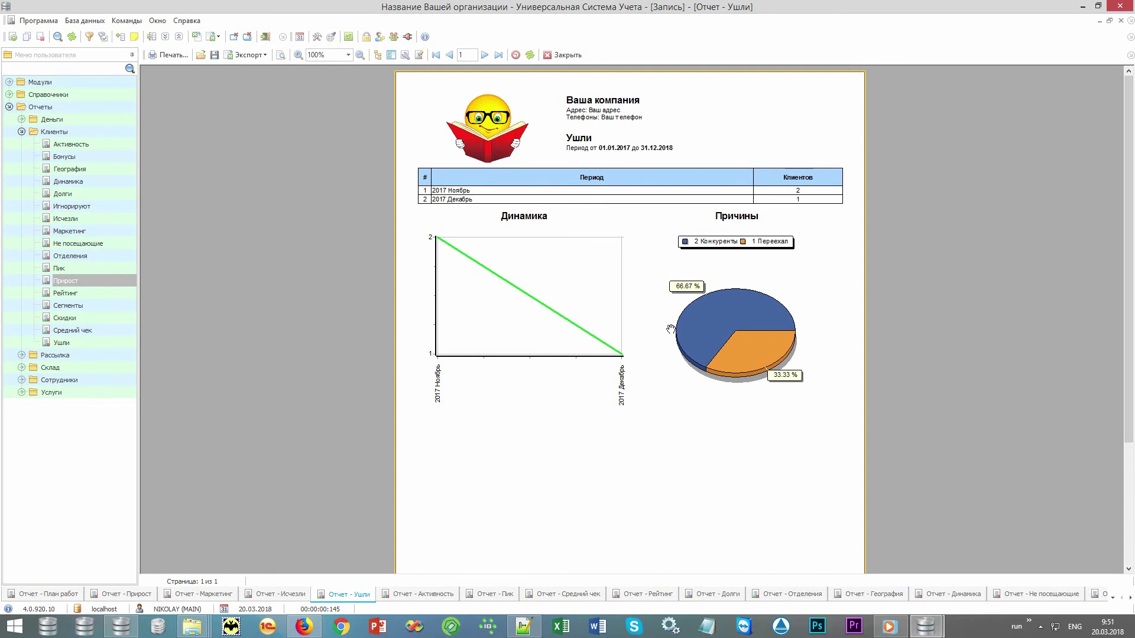
pyautogui.click(423, 596)
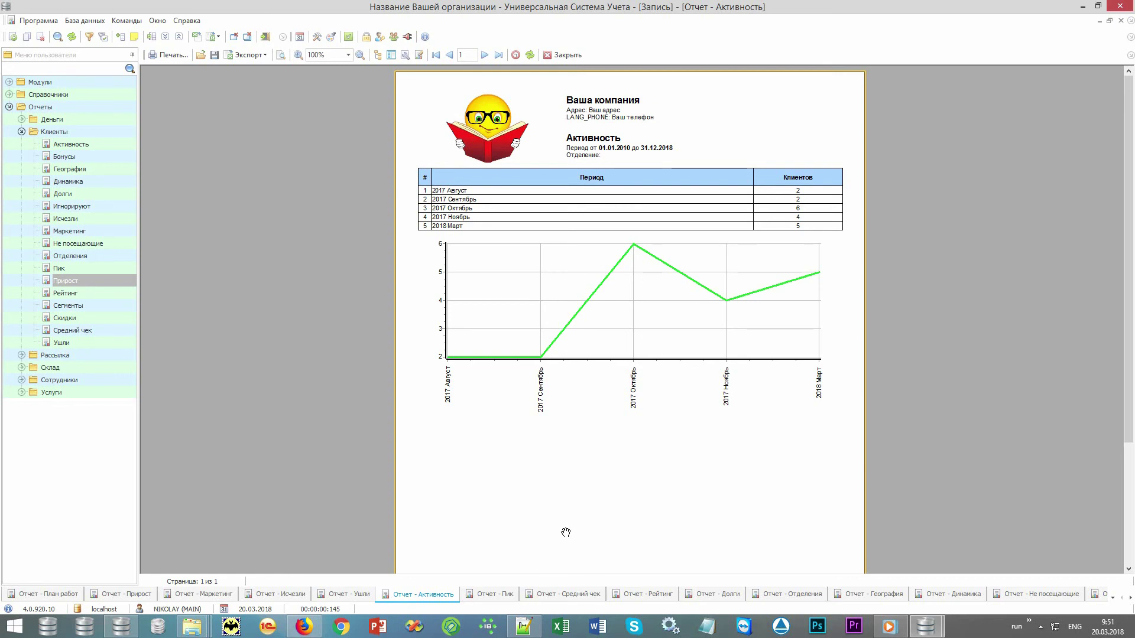
pyautogui.click(500, 596)
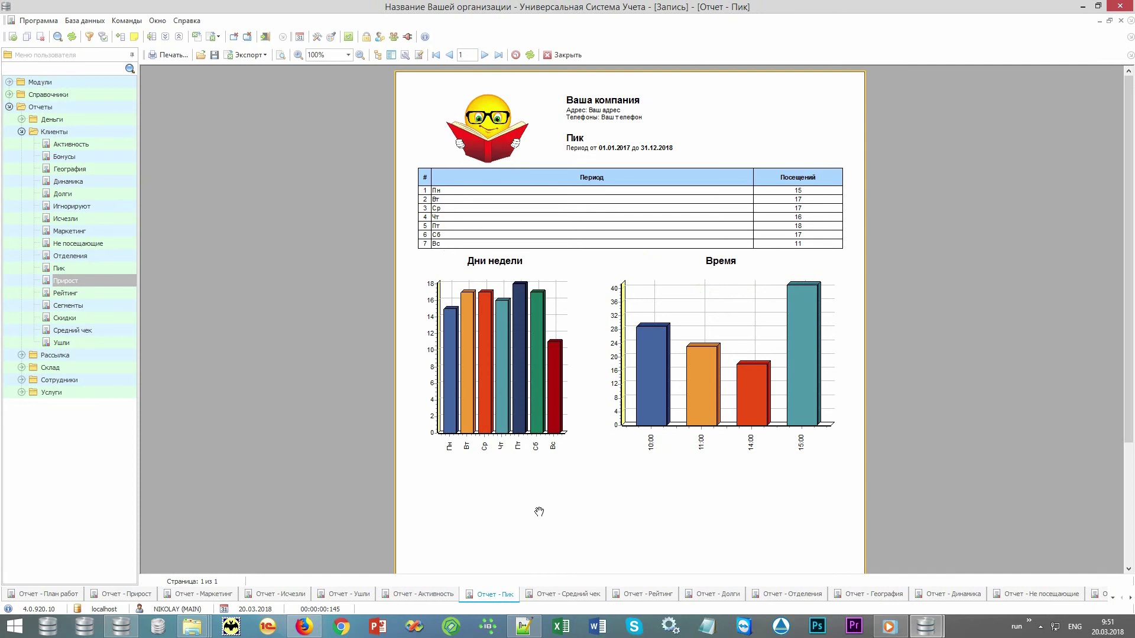
pyautogui.click(559, 594)
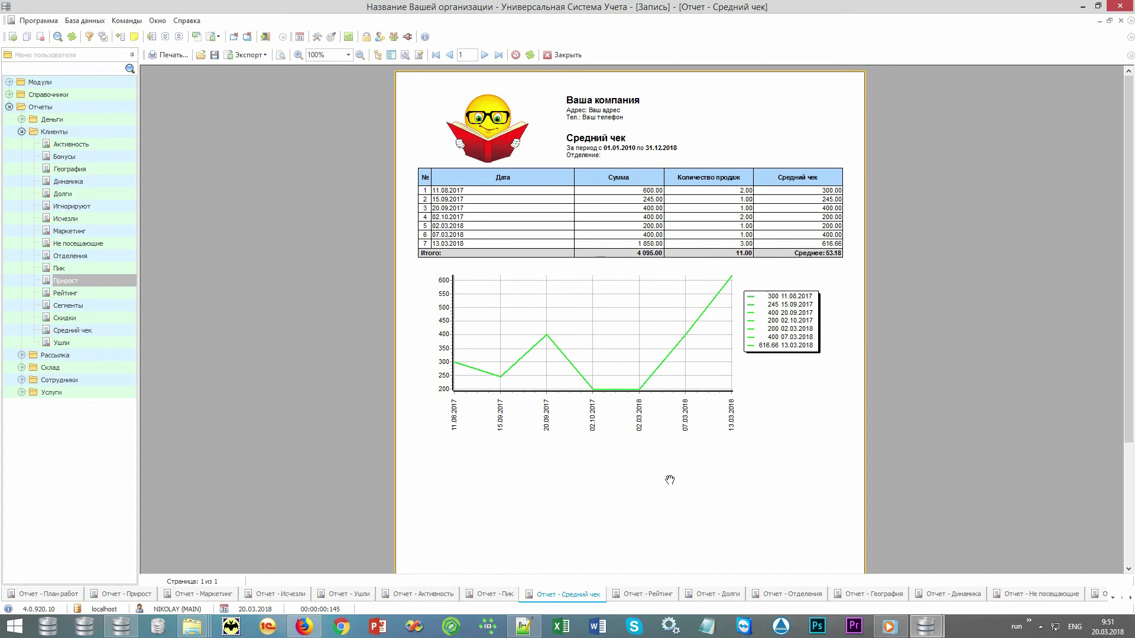
# - Cycle through the Рейтинг, Долги, Отделения, География, Динамика and Не посещающие report tabs
pyautogui.click(628, 595)
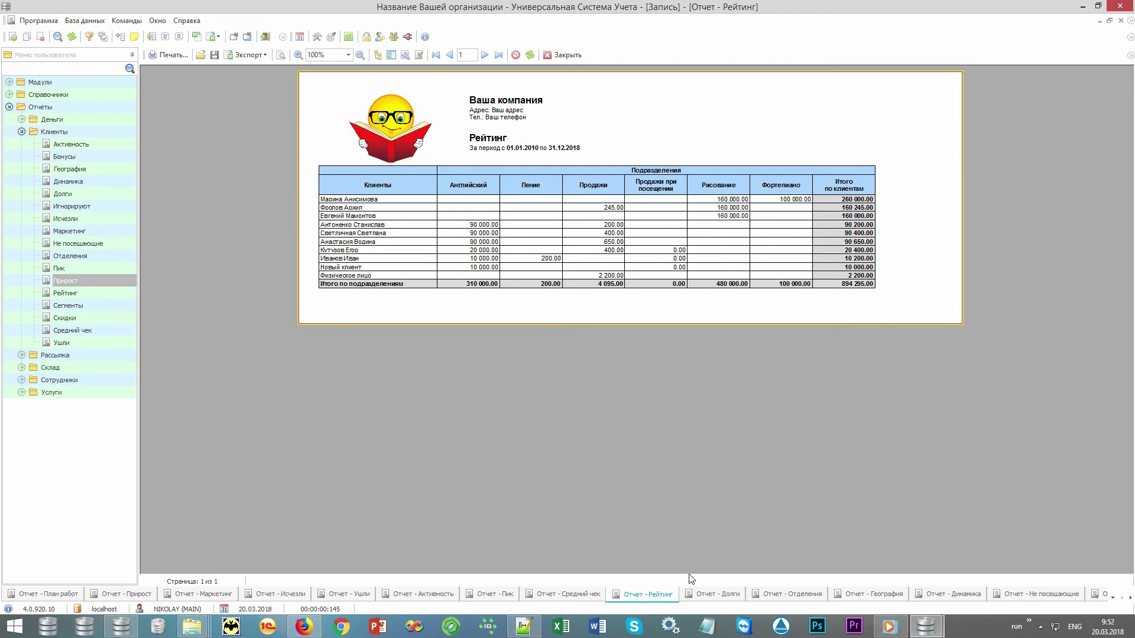
pyautogui.click(711, 595)
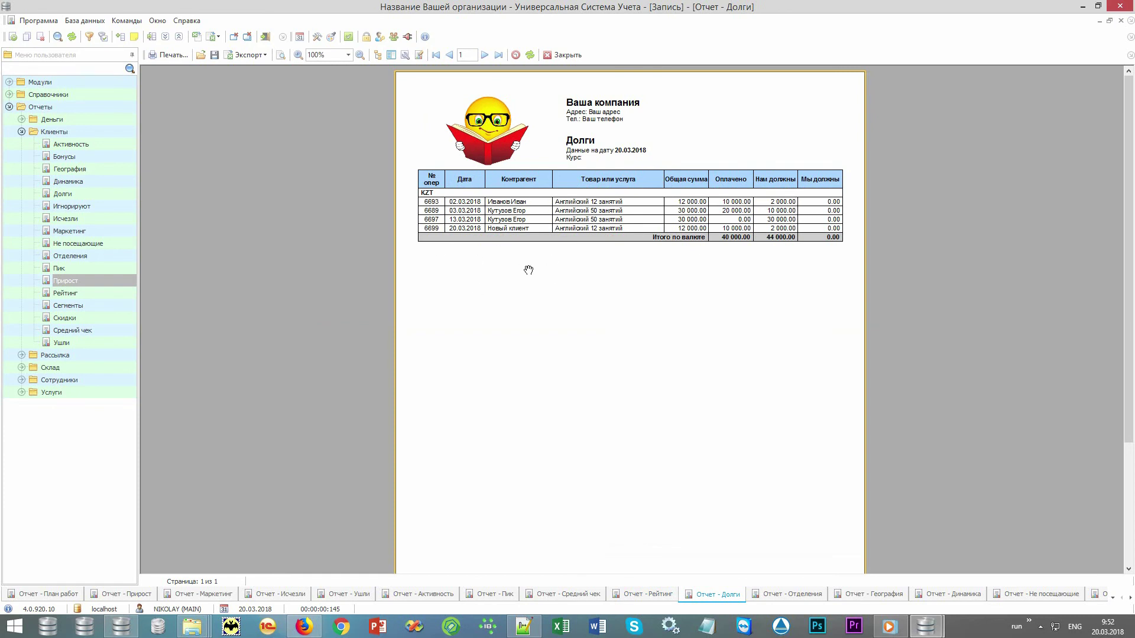
pyautogui.click(782, 595)
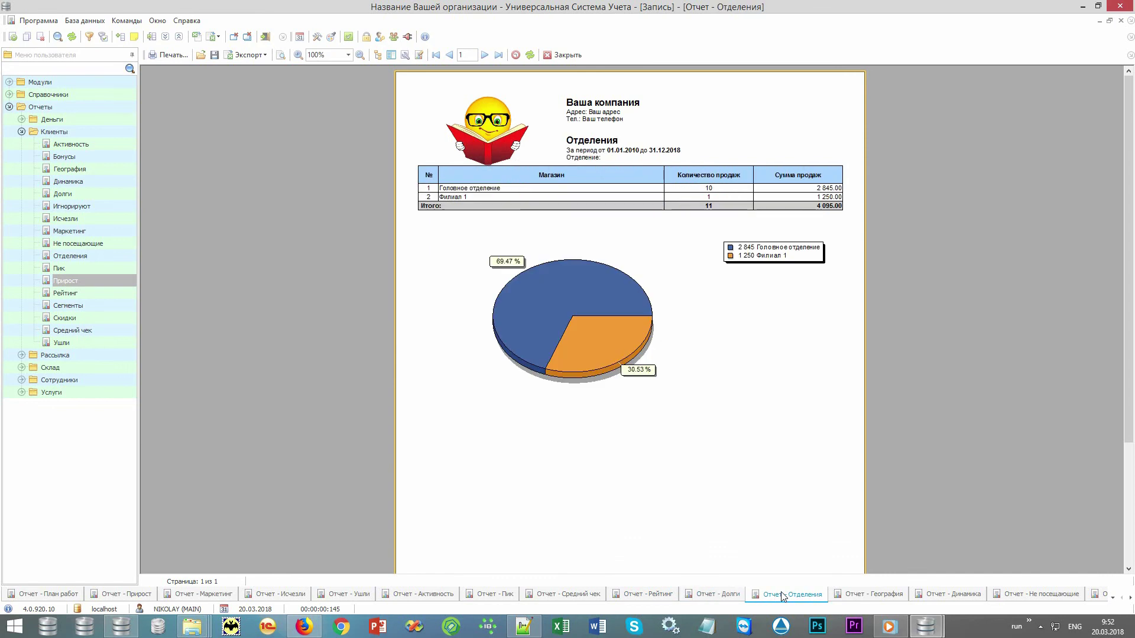
pyautogui.click(851, 597)
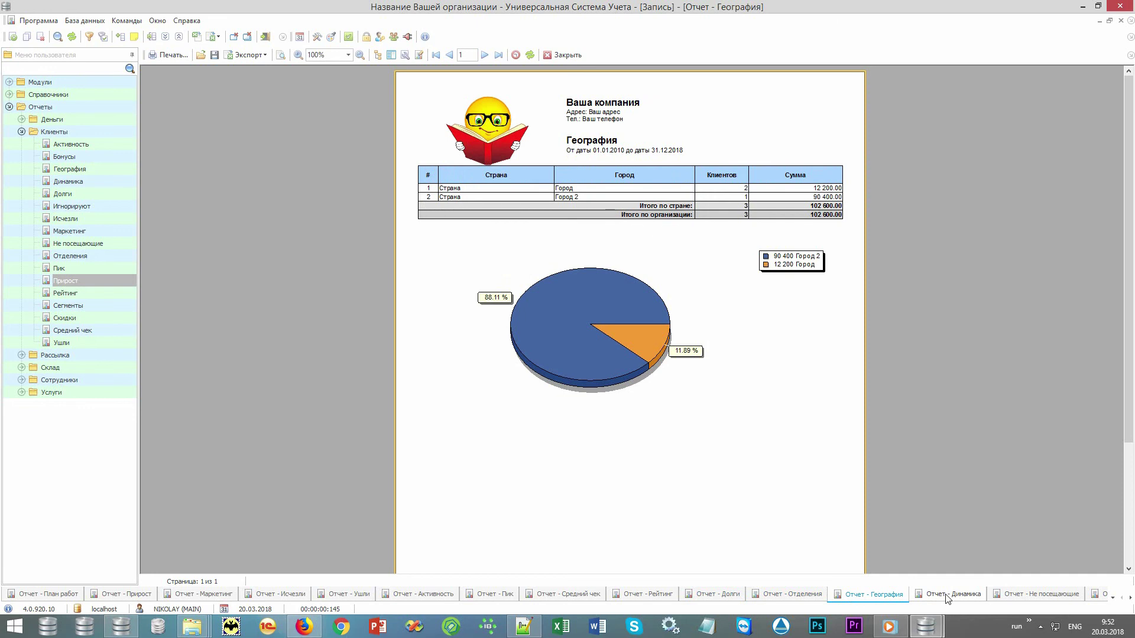
pyautogui.click(947, 596)
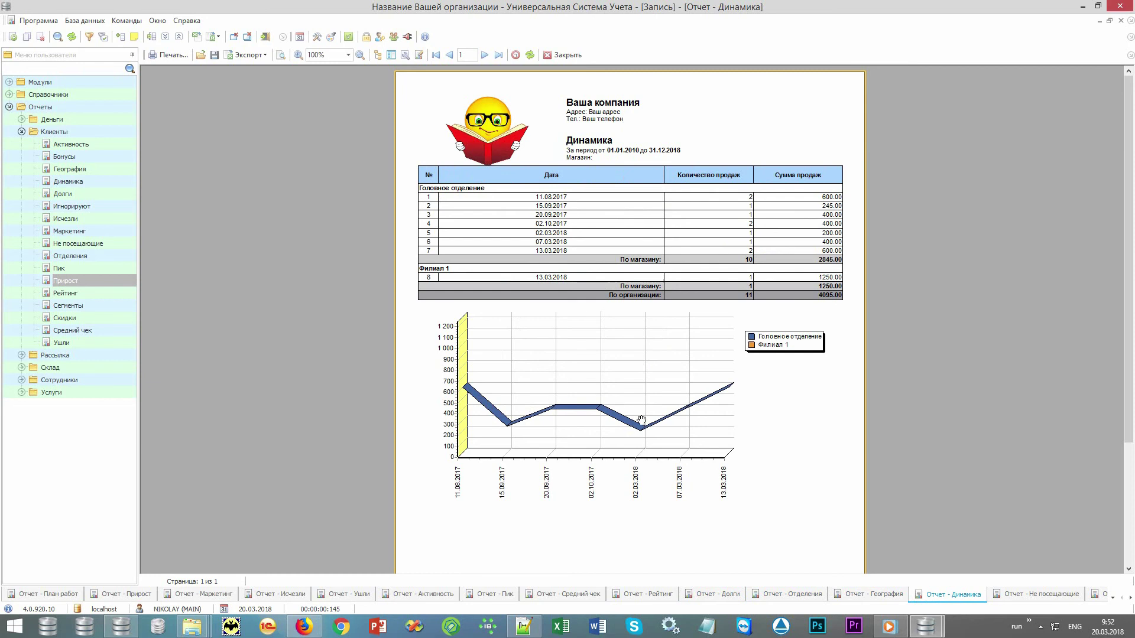
pyautogui.click(1043, 594)
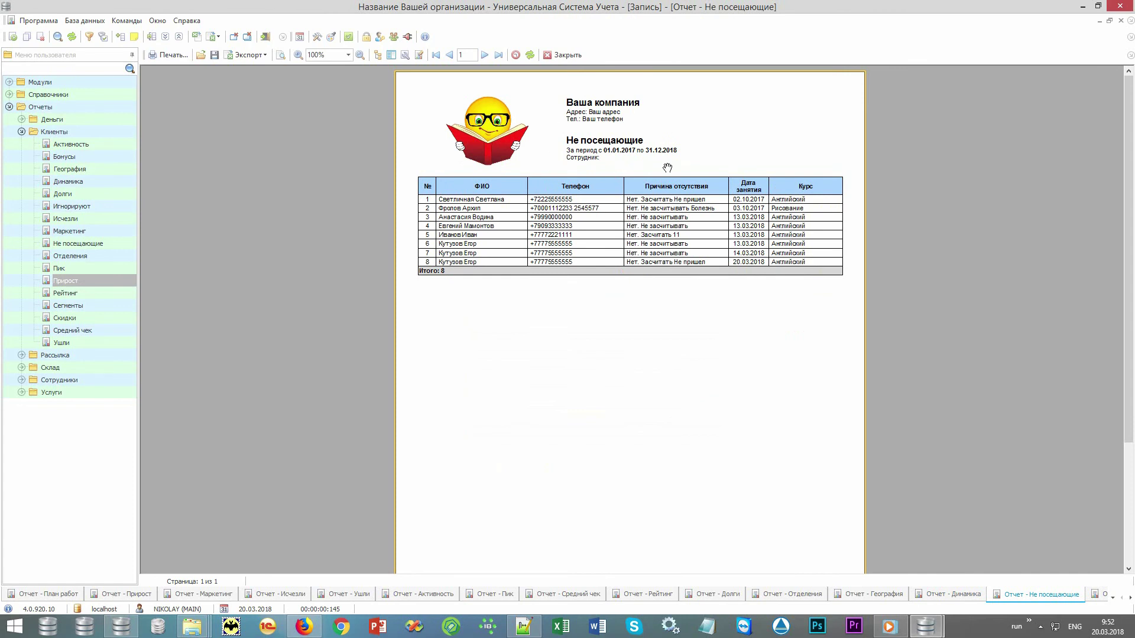
# - Show the Игнорируют, Скидки, Сегменты and Бонусы reports in turn
pyautogui.click(1095, 594)
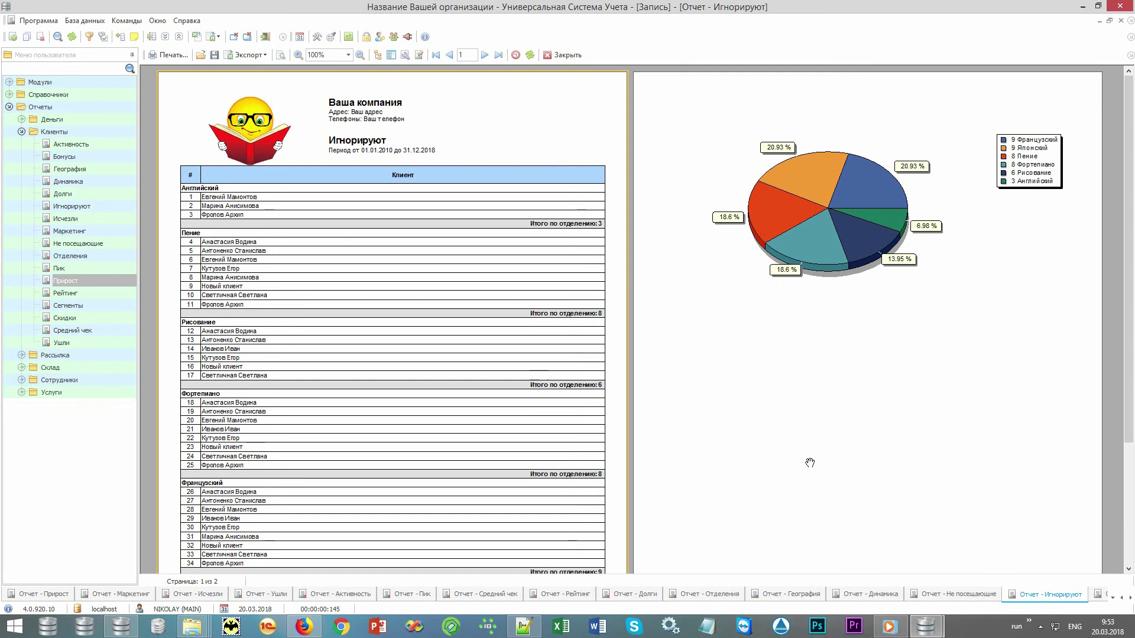
pyautogui.click(1097, 596)
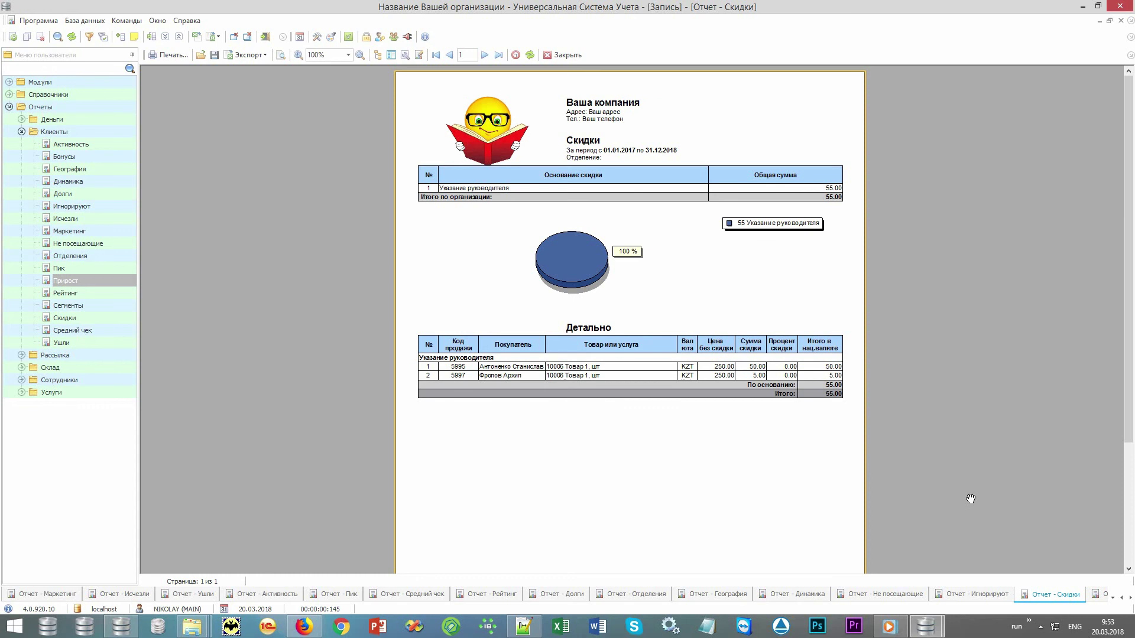
pyautogui.click(1097, 594)
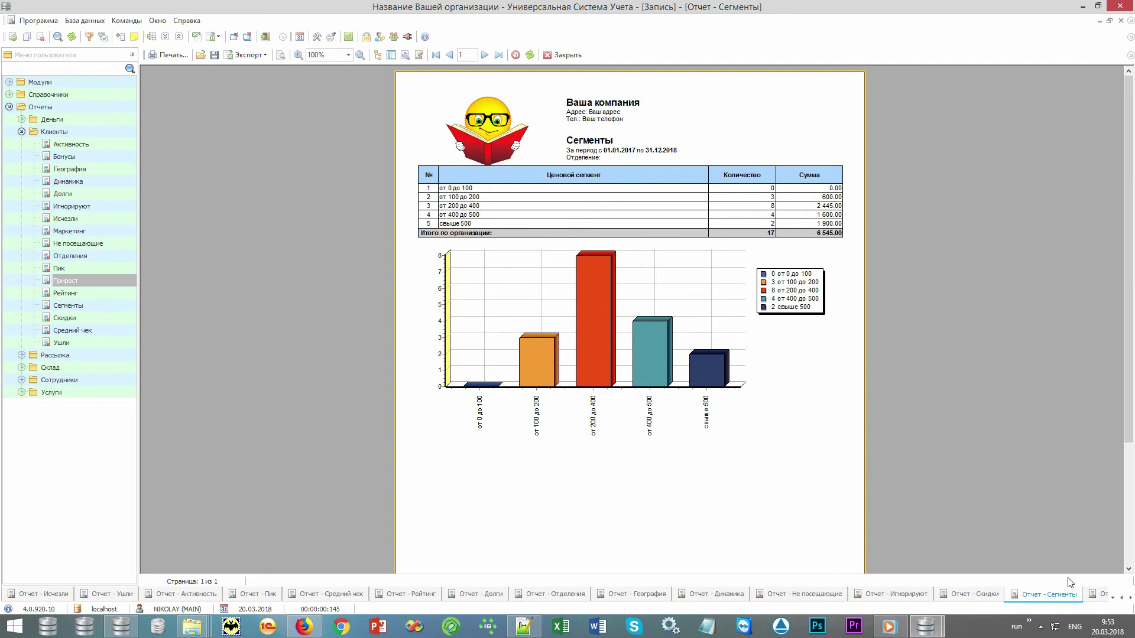
pyautogui.click(1094, 595)
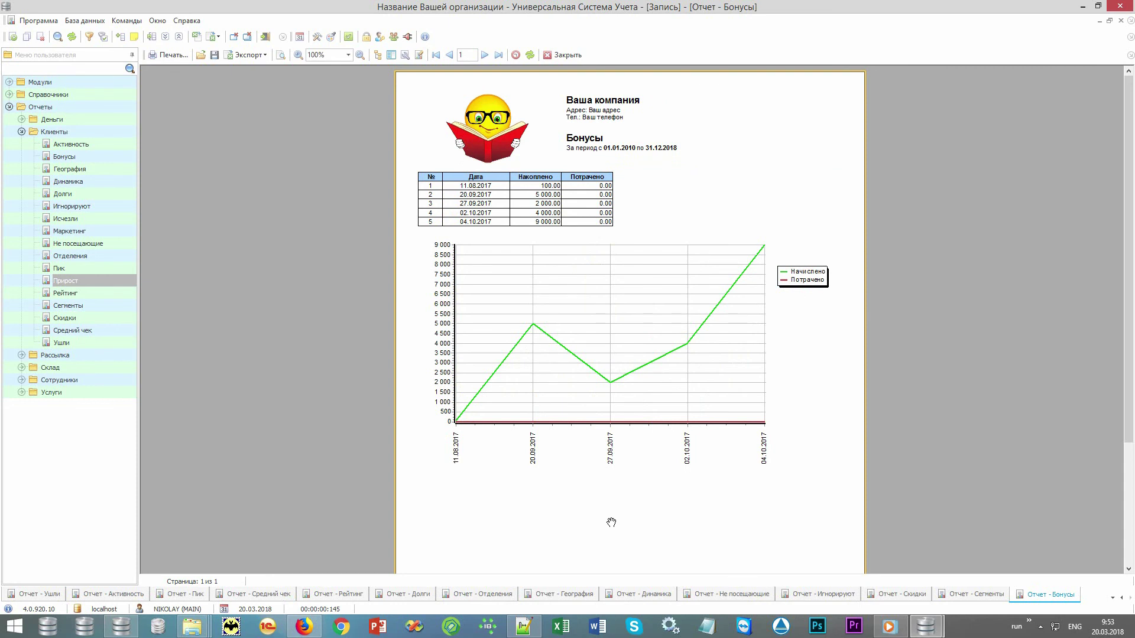
# - Swap the Клиенты group for Сотрудники, open the Польза report, then the Зарплата report
pyautogui.doubleClick(43, 133)
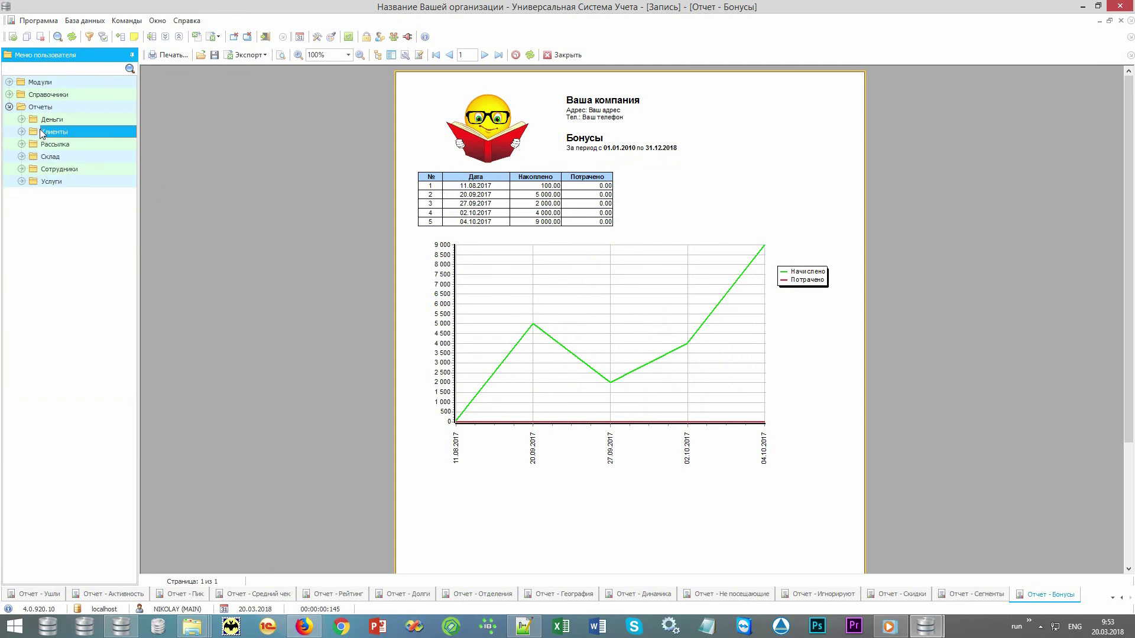
pyautogui.doubleClick(100, 169)
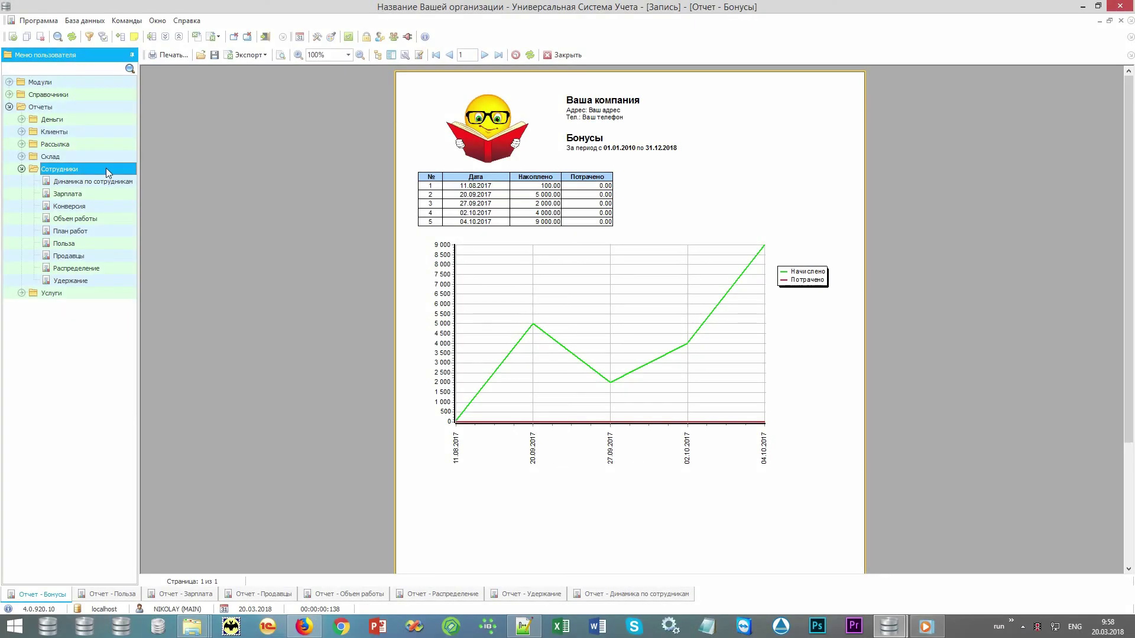
pyautogui.click(90, 244)
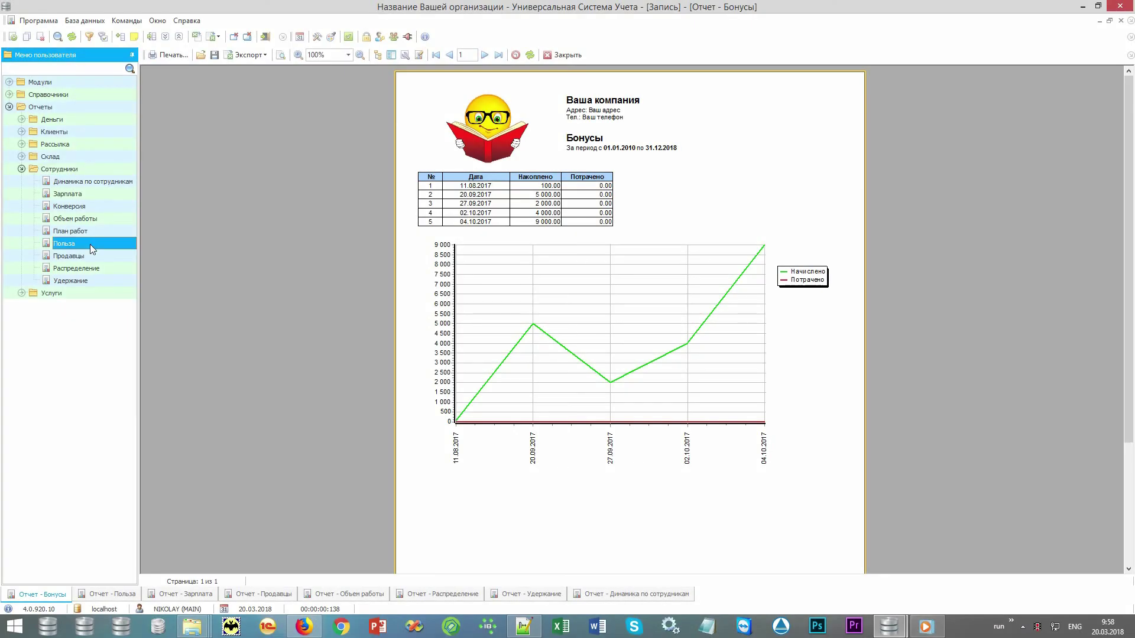
pyautogui.click(92, 596)
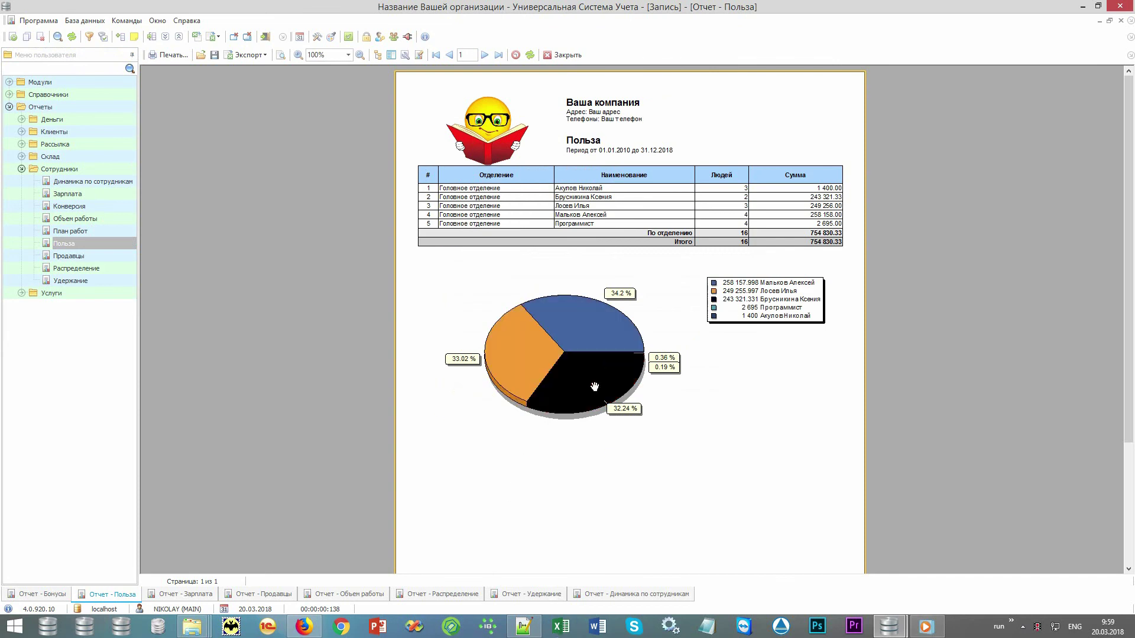
pyautogui.click(189, 594)
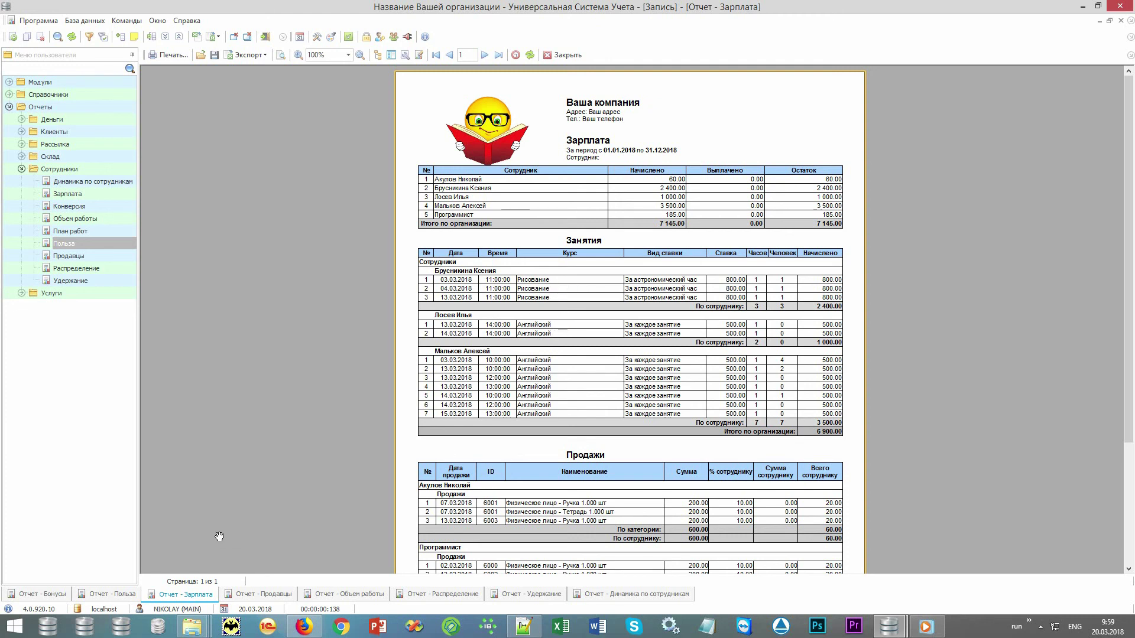
# - Show the Продавцы, Объем работы, Распределение, Удержание and Динамика по сотрудникам reports
pyautogui.click(255, 594)
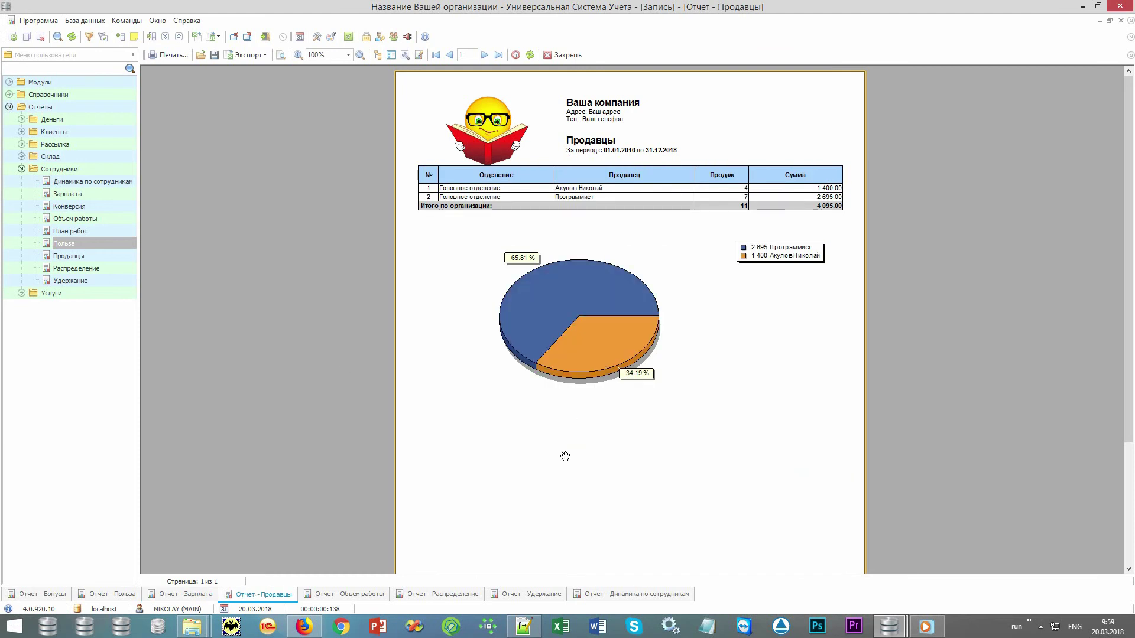
pyautogui.click(341, 594)
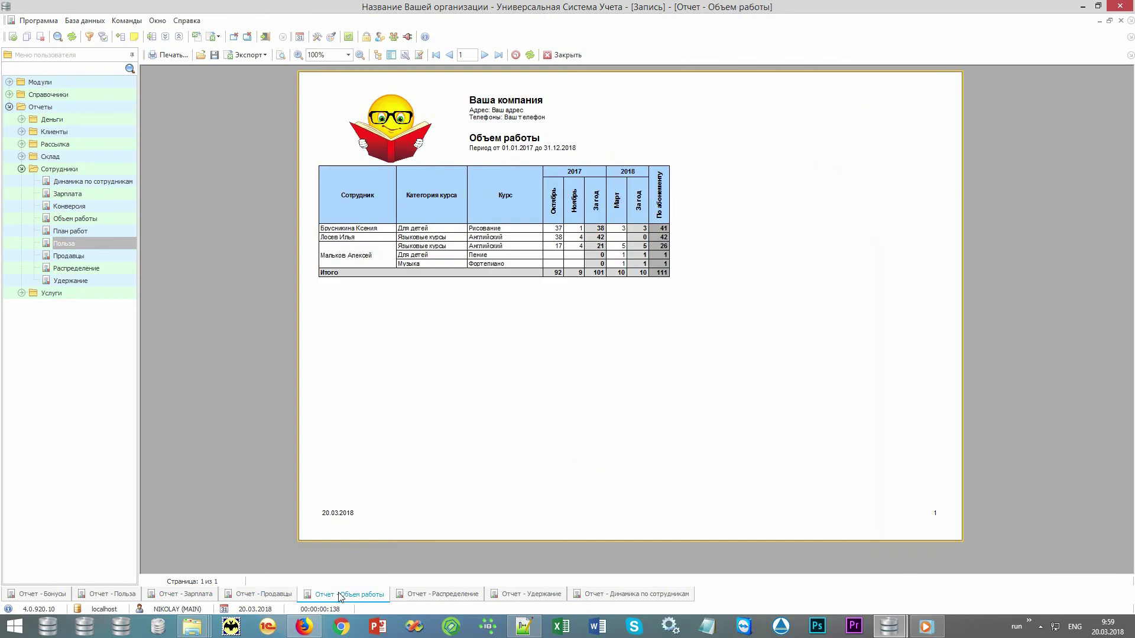
pyautogui.click(423, 596)
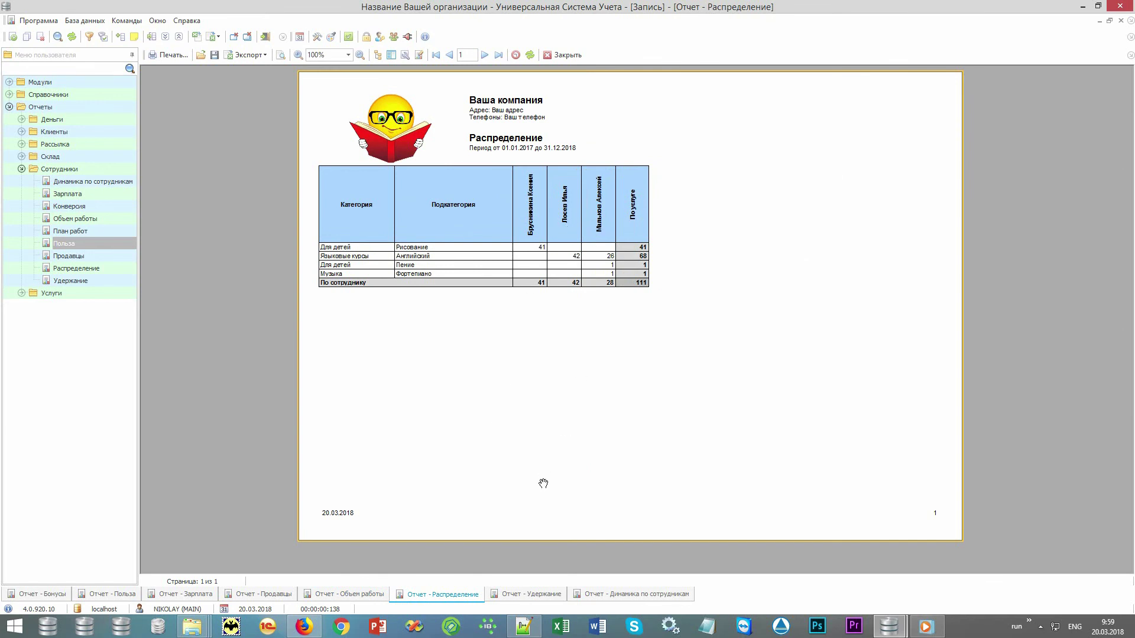
pyautogui.click(518, 597)
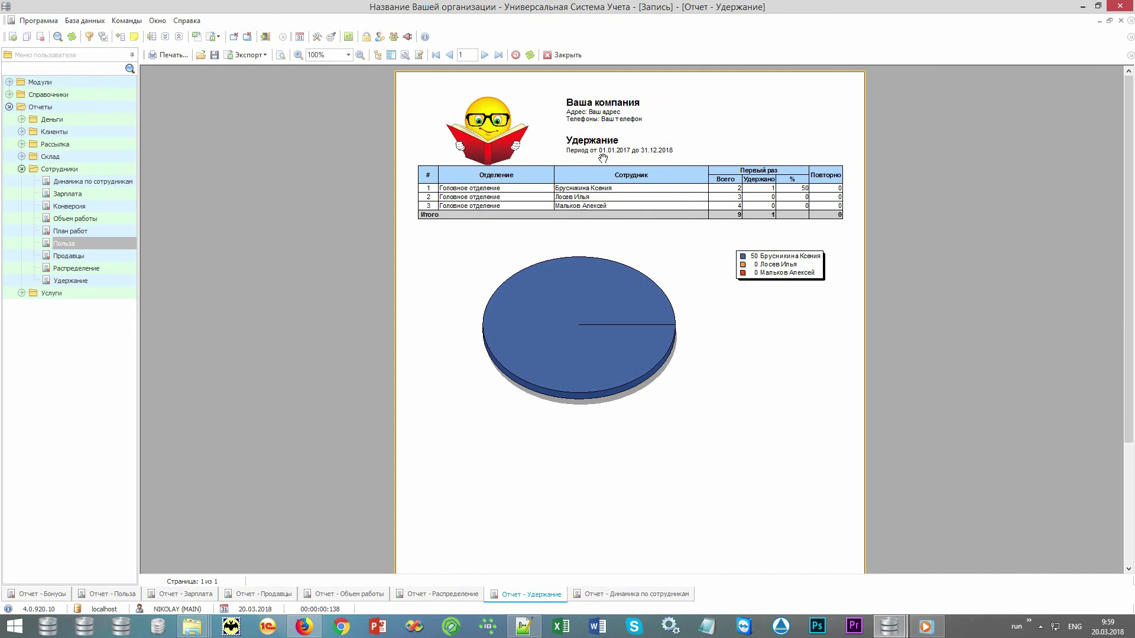
pyautogui.click(627, 594)
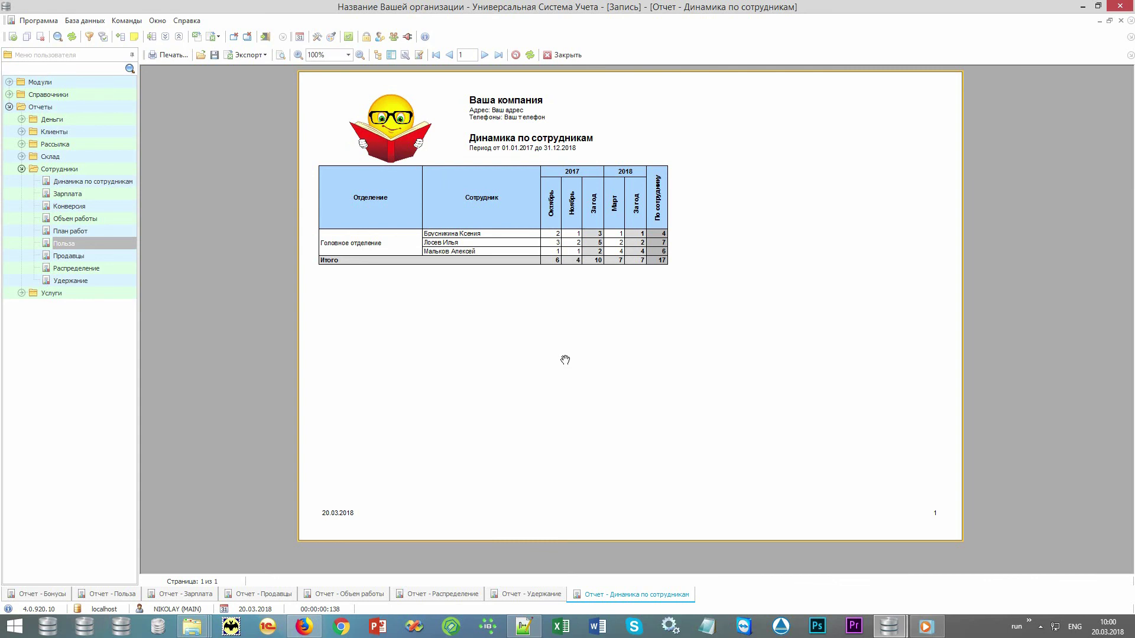
# - Collapse Сотрудники, expand the Деньги report group, and open the Запись room schedule
pyautogui.doubleClick(92, 168)
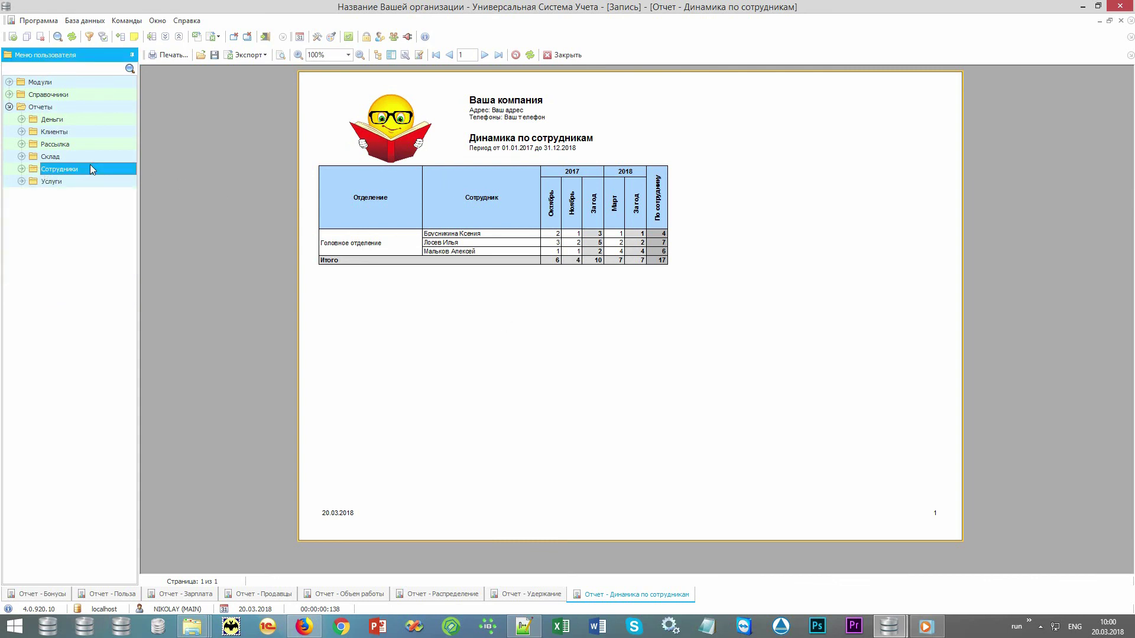
pyautogui.doubleClick(70, 120)
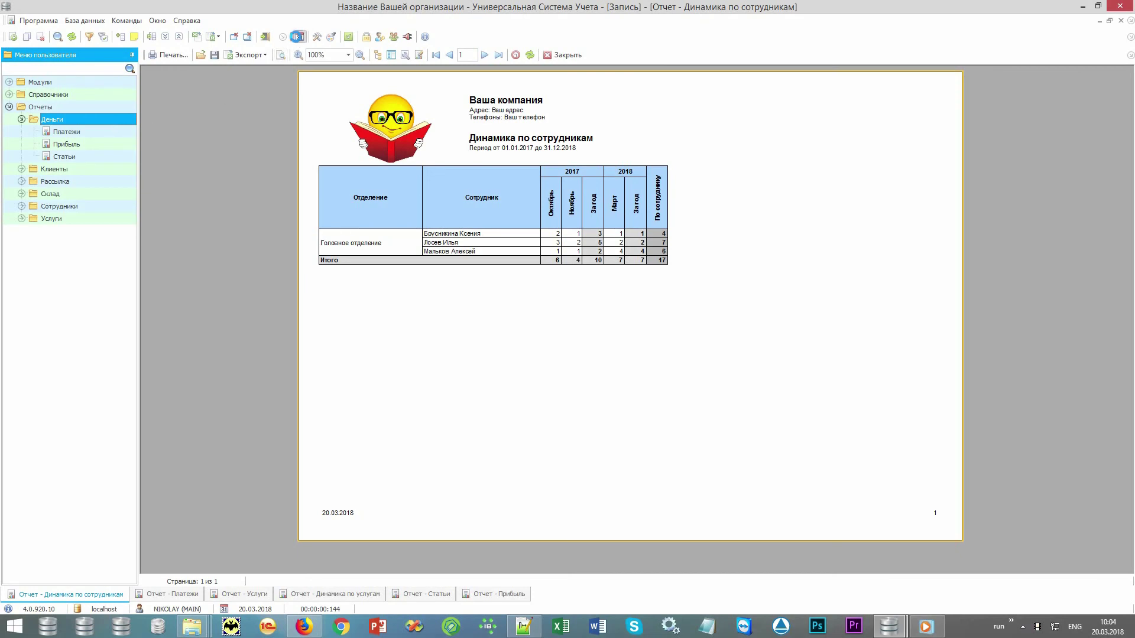
pyautogui.click(299, 37)
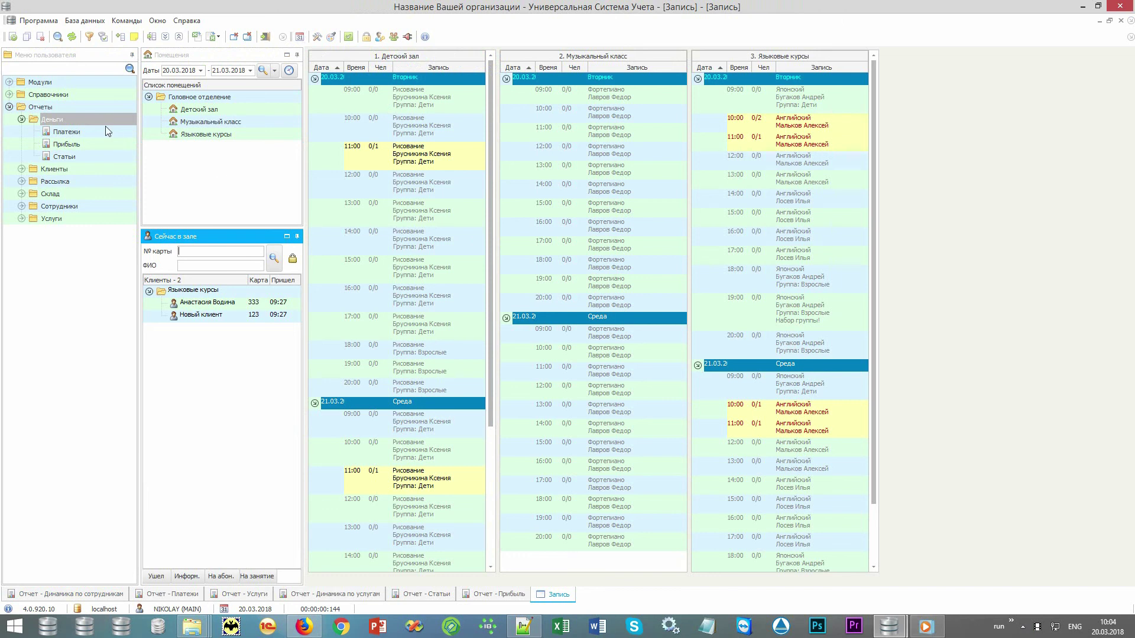
# - Open the Деньги > Платежи payments report, then switch to the Услуги report
pyautogui.click(93, 108)
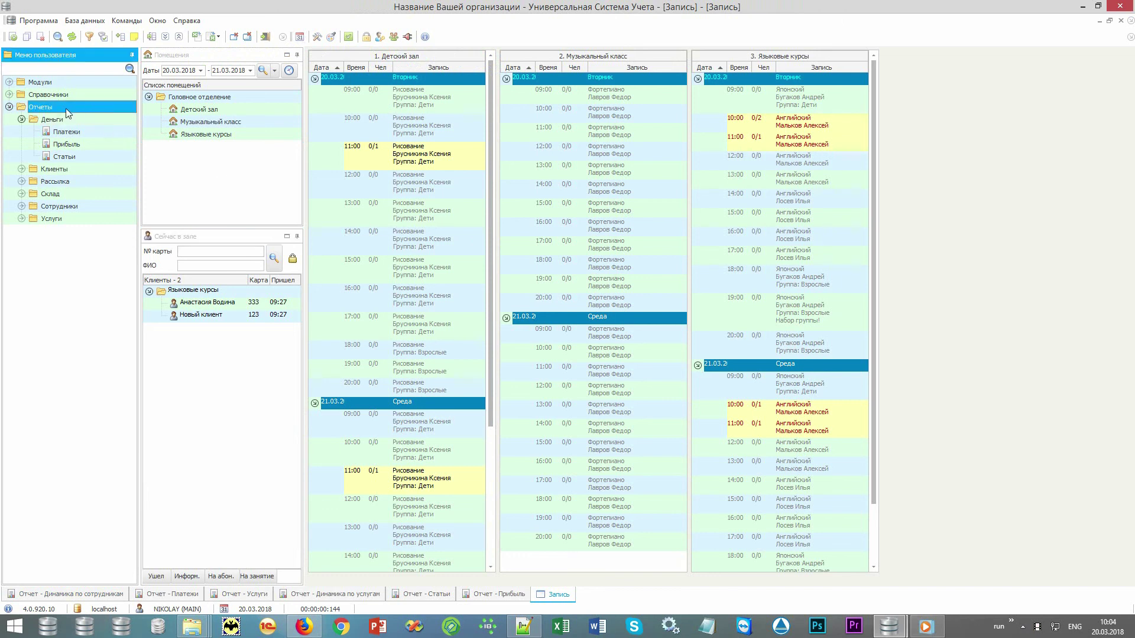
pyautogui.click(102, 132)
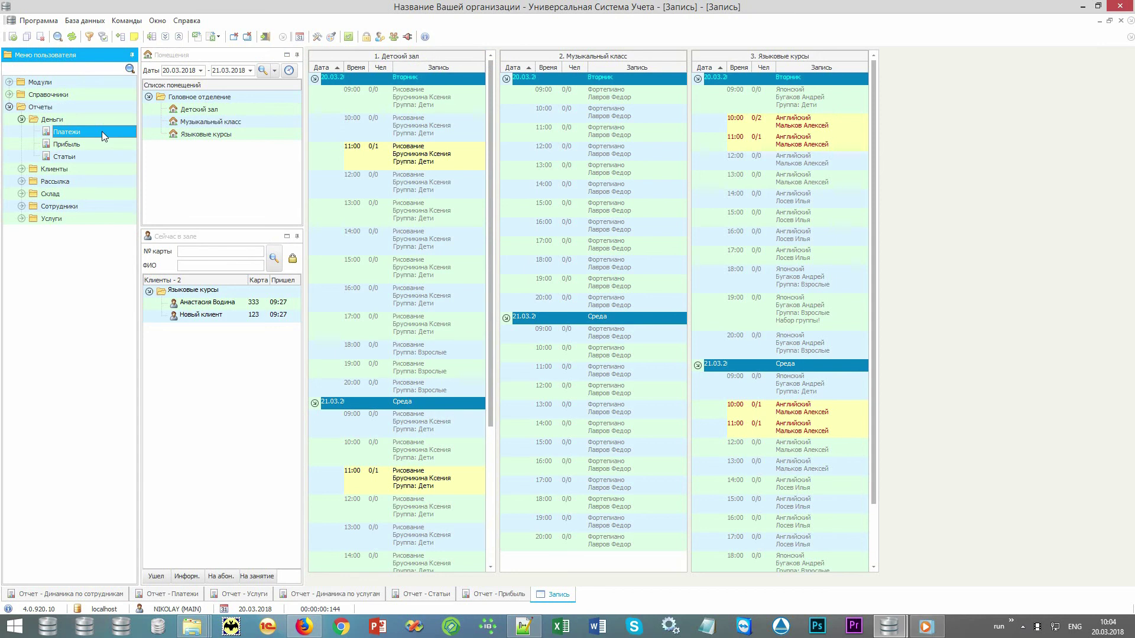
pyautogui.click(149, 594)
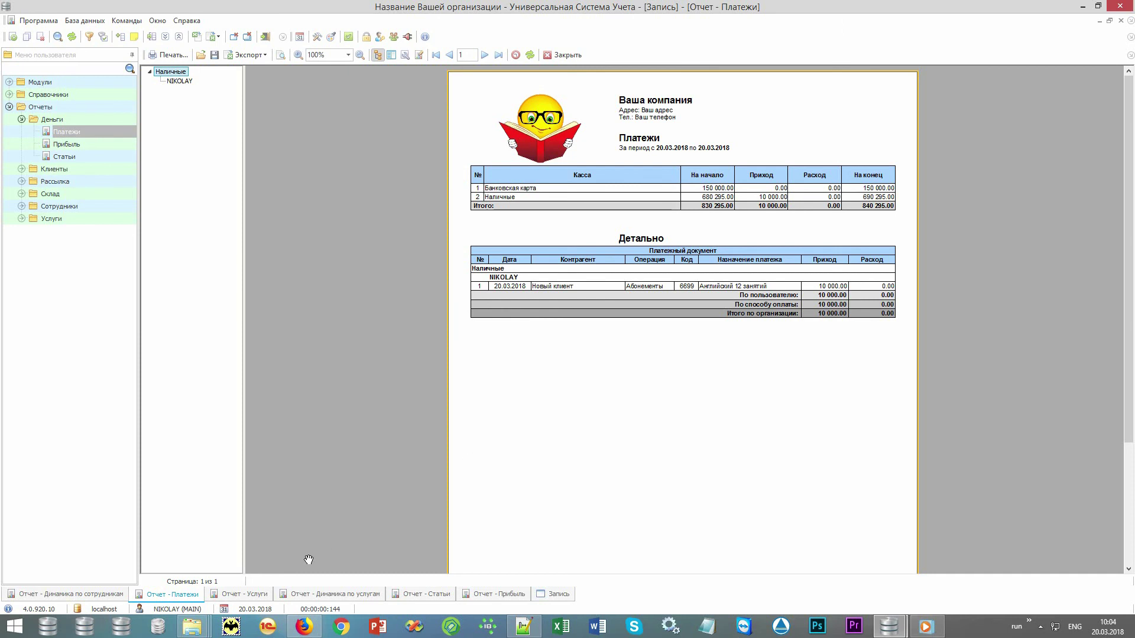
pyautogui.click(255, 594)
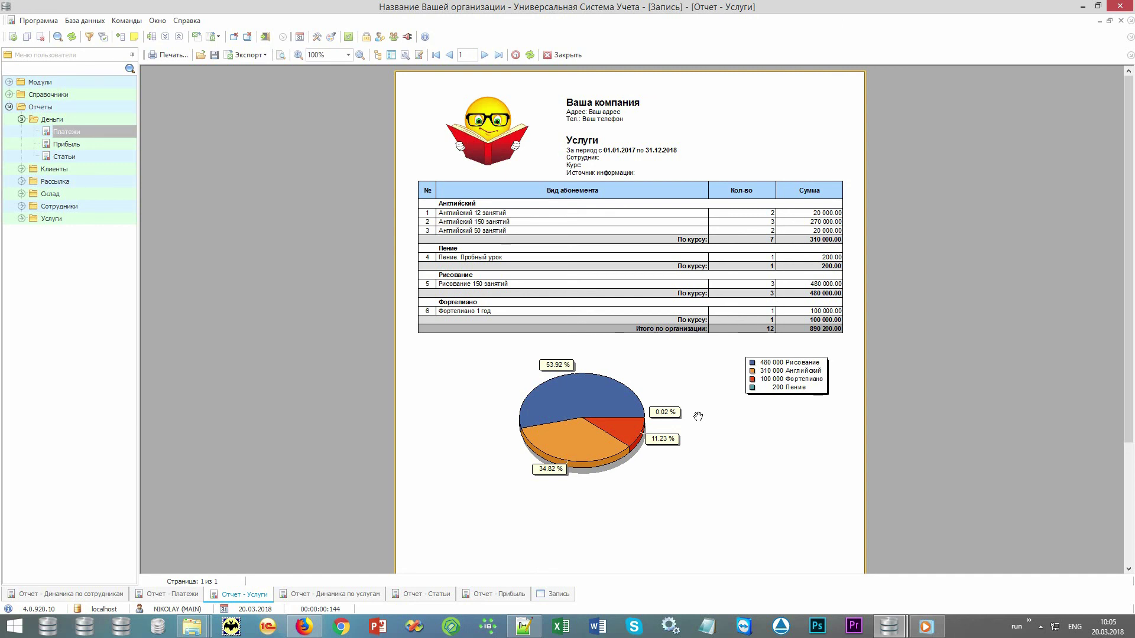
# - Show the Динамика по услугам, Статьи and Прибыль reports in turn
pyautogui.click(324, 594)
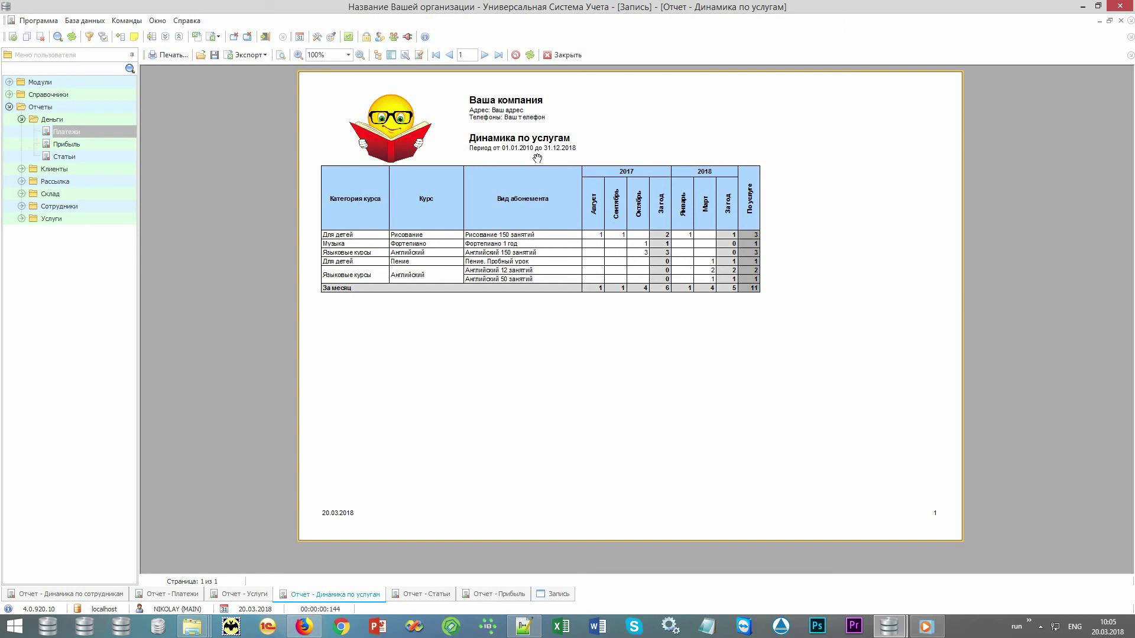
pyautogui.click(418, 595)
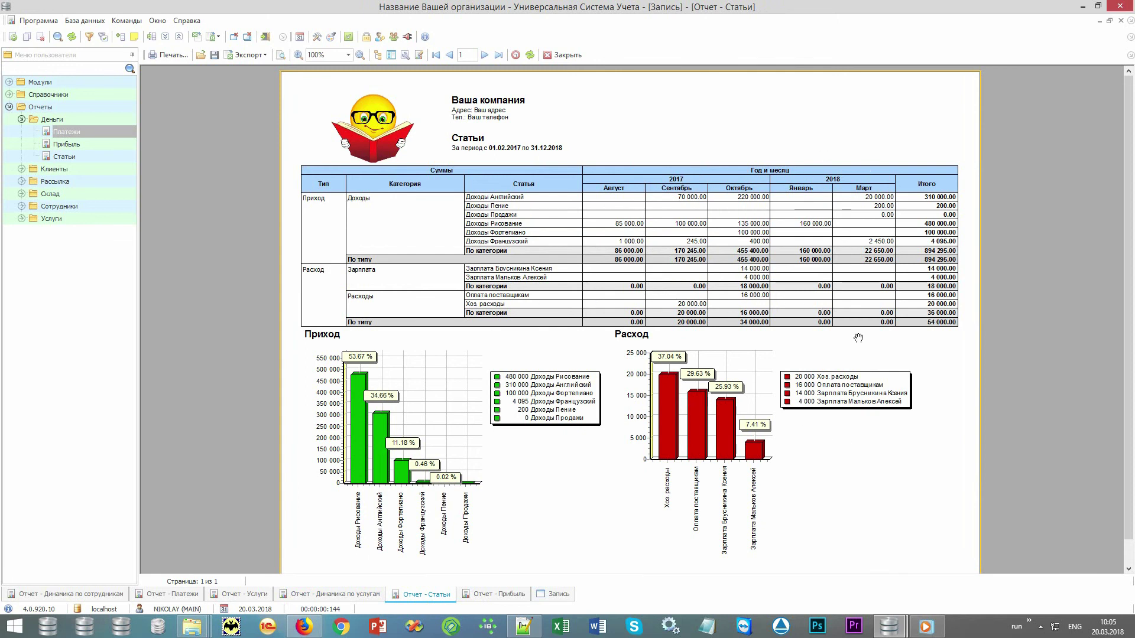
pyautogui.click(497, 593)
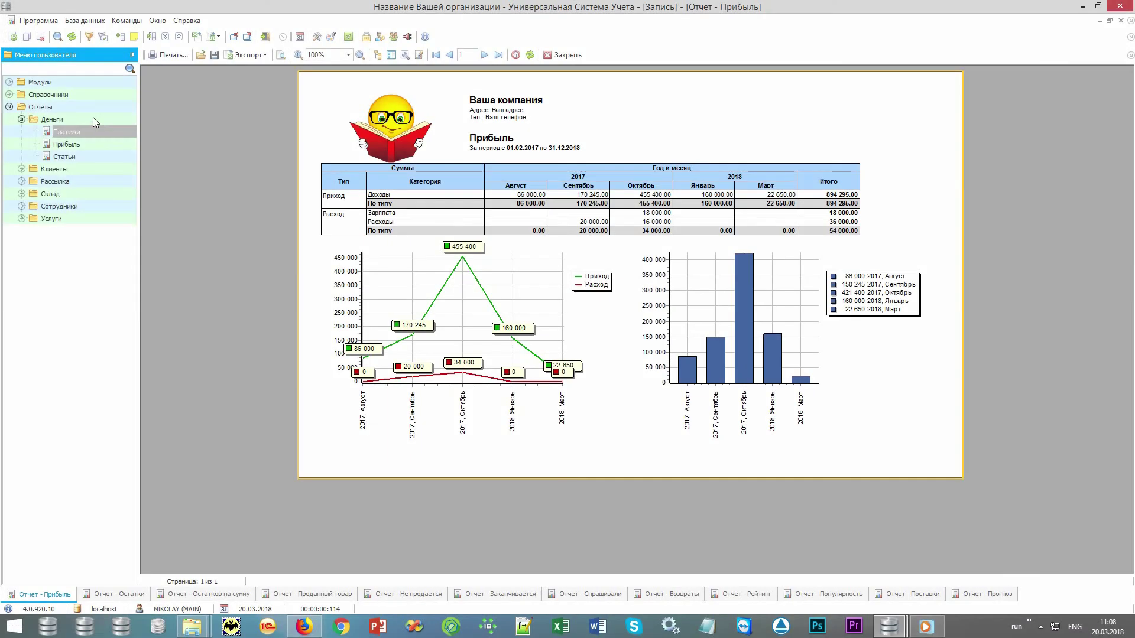
# - Expand the Склад report group and open the Остатки stock balance report
pyautogui.click(93, 117)
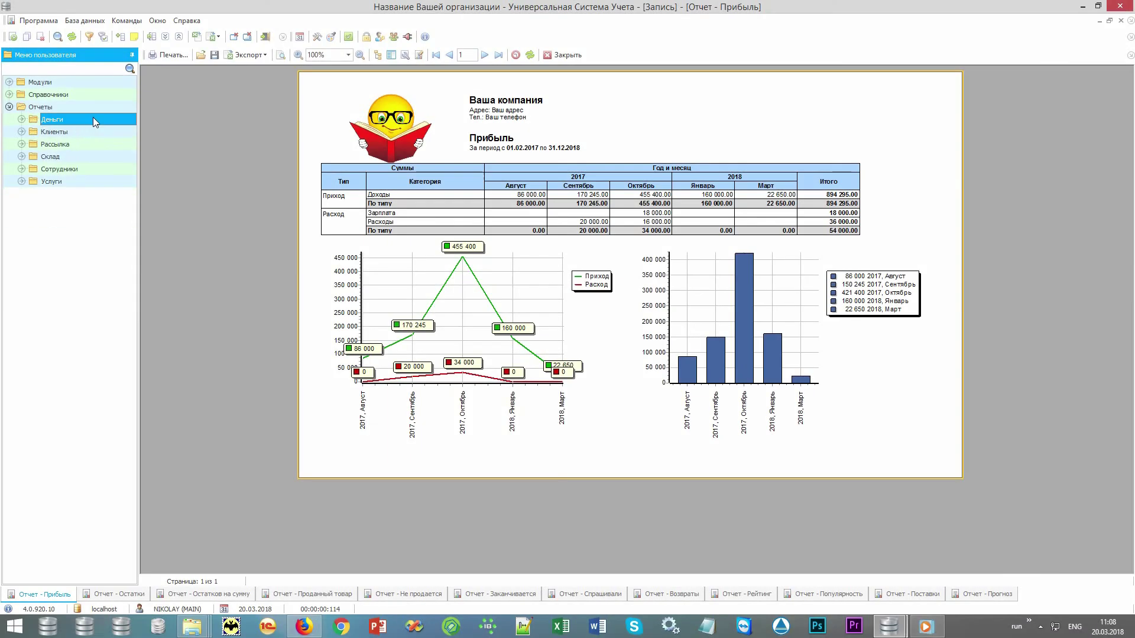
pyautogui.doubleClick(78, 158)
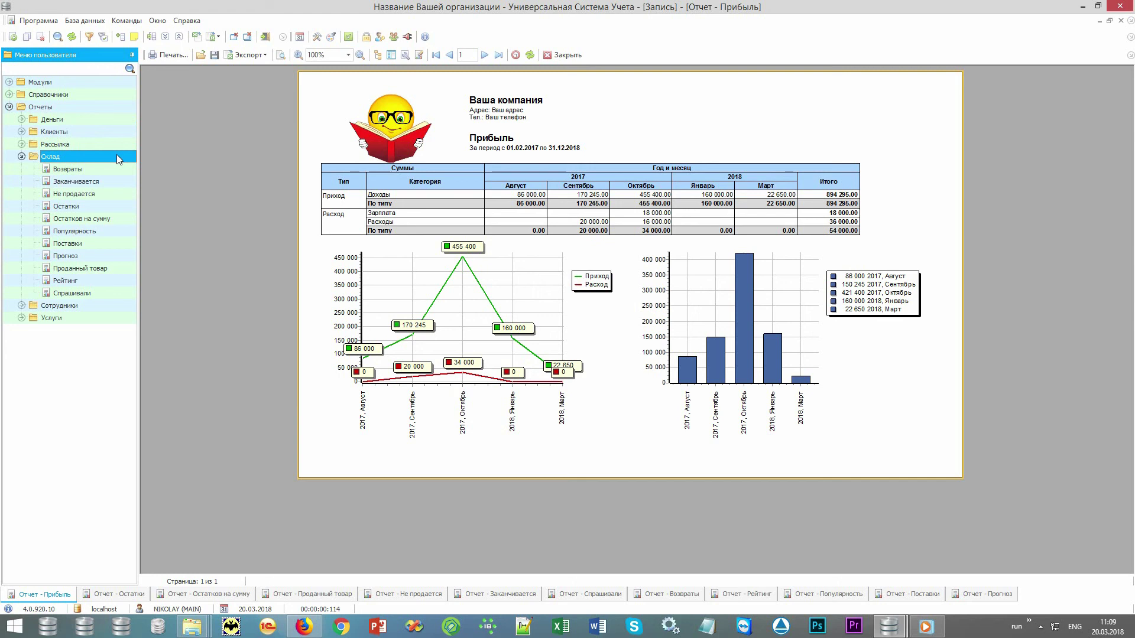
pyautogui.click(96, 206)
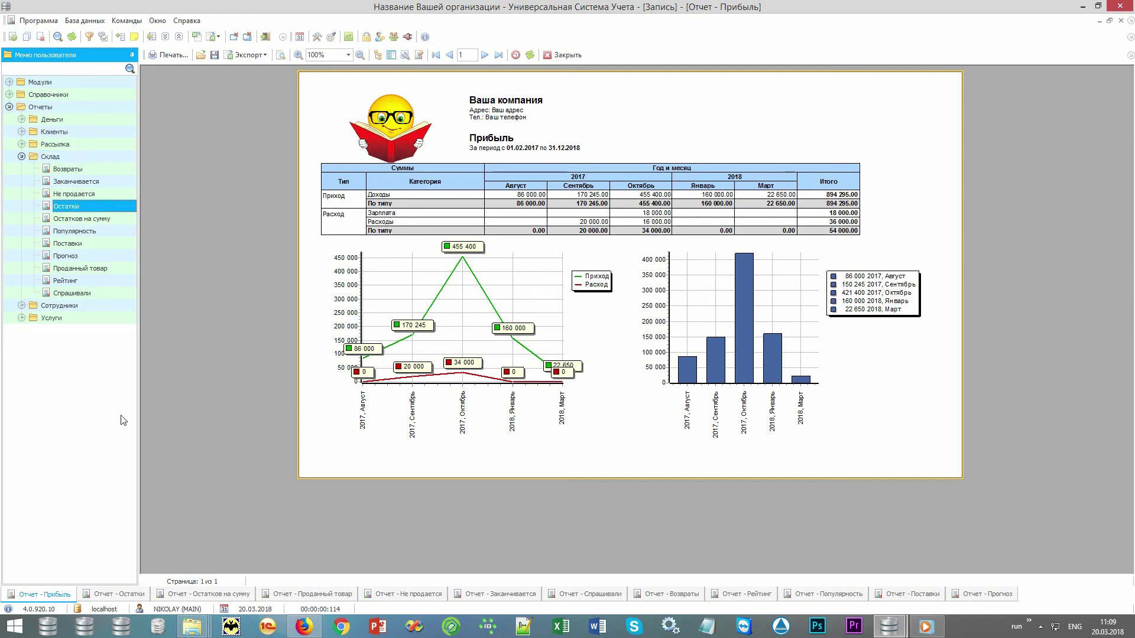
pyautogui.click(127, 598)
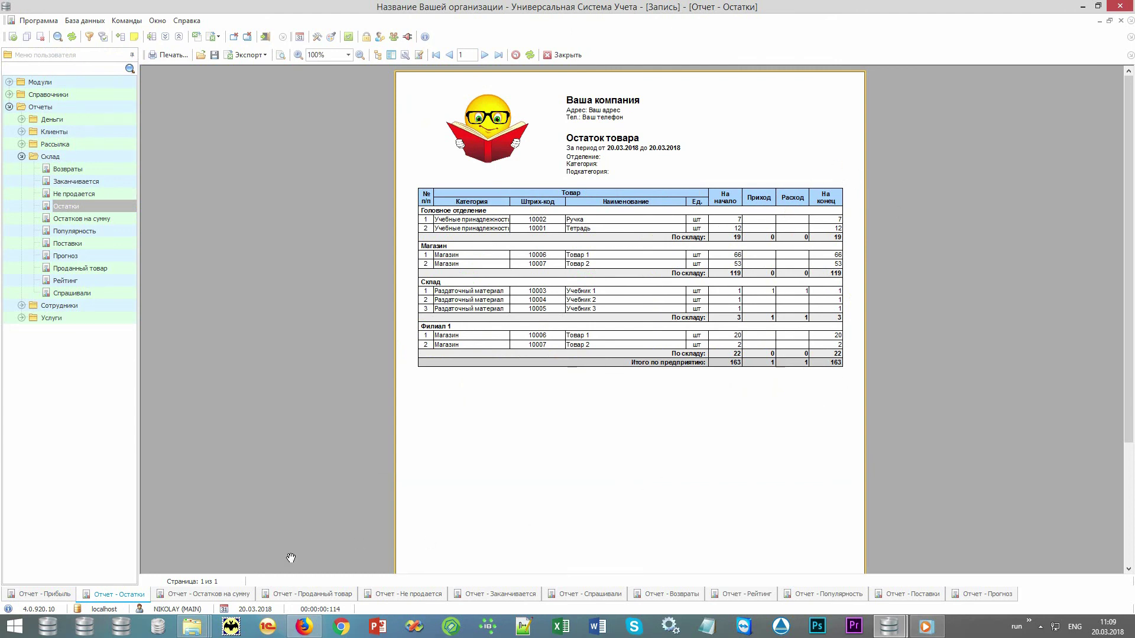
# - Step through the Остатков на сумму, Проданный товар, Не продается, Заканчивается and Спрашивали reports
pyautogui.click(176, 595)
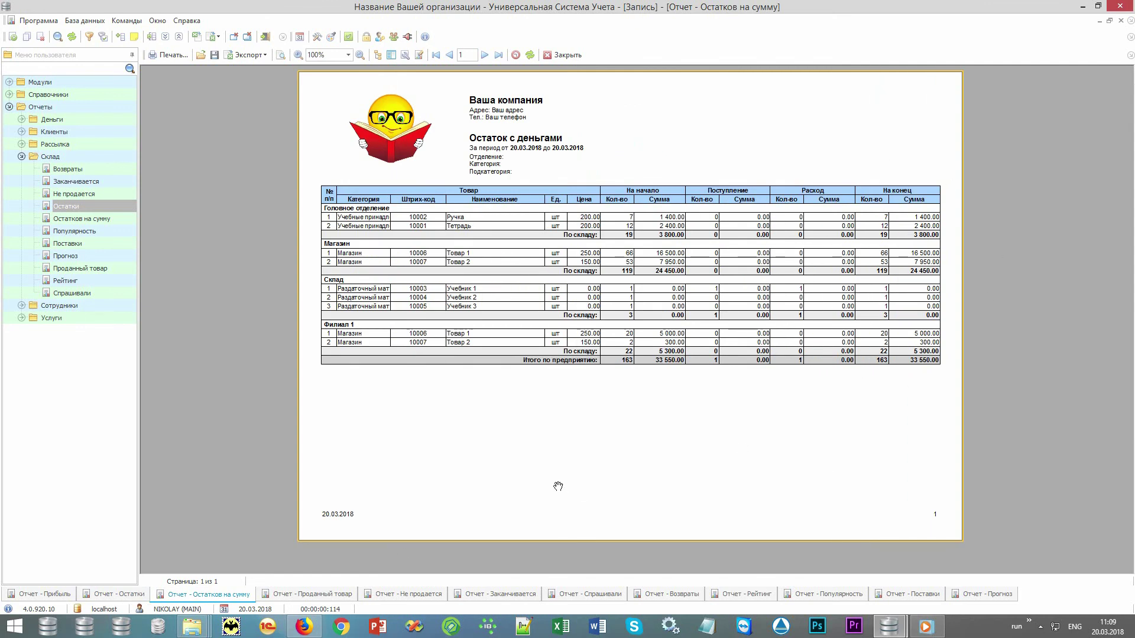
pyautogui.click(310, 594)
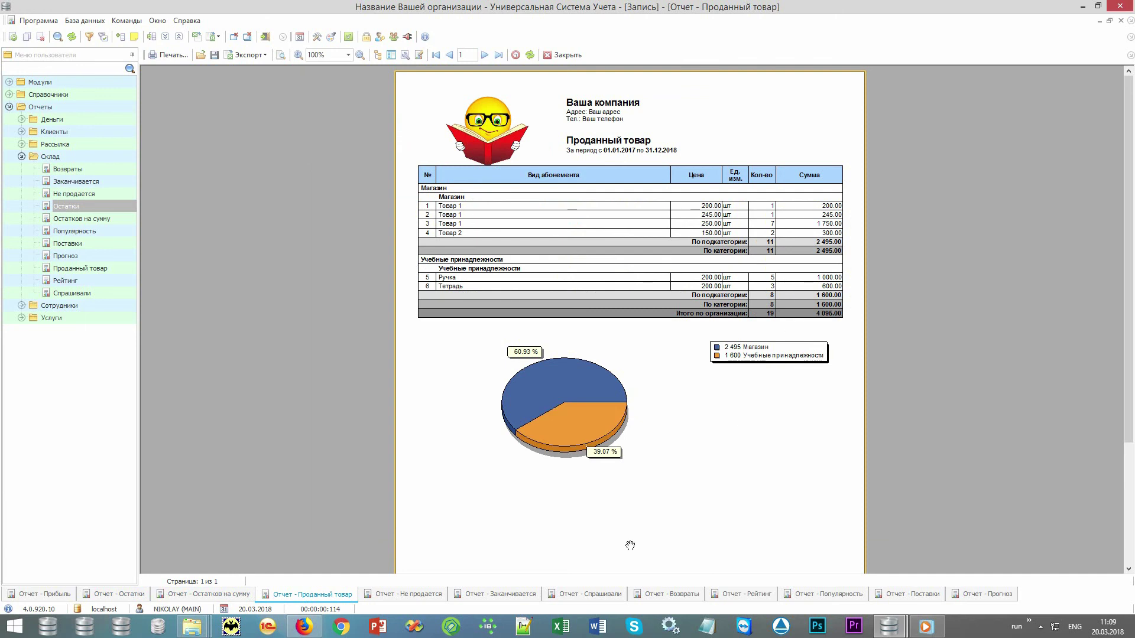
pyautogui.click(405, 594)
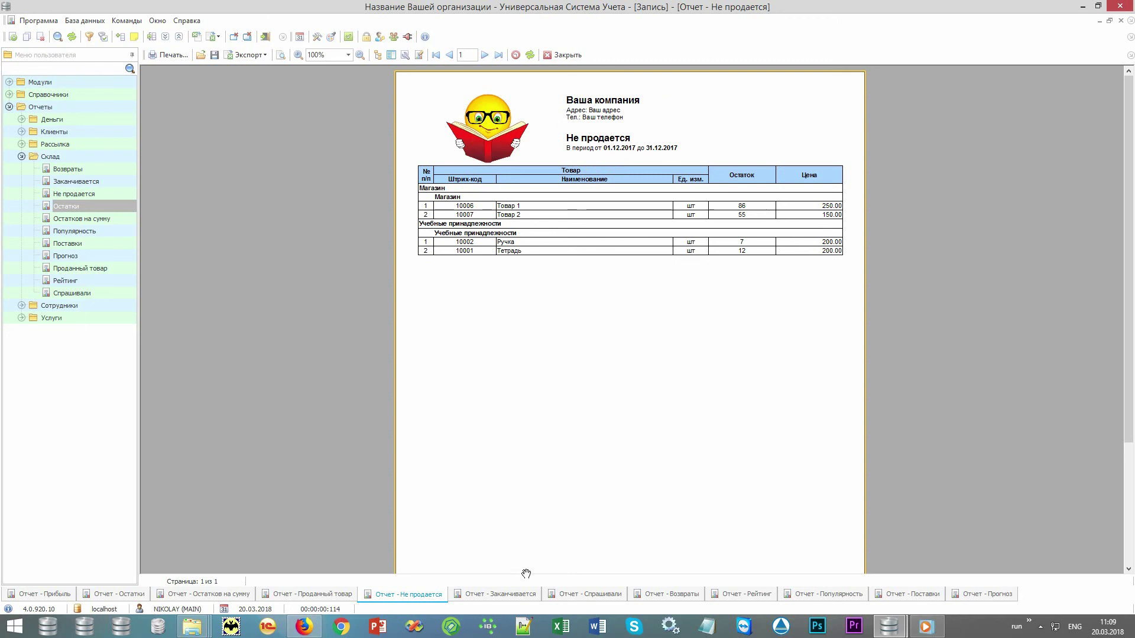
pyautogui.click(507, 593)
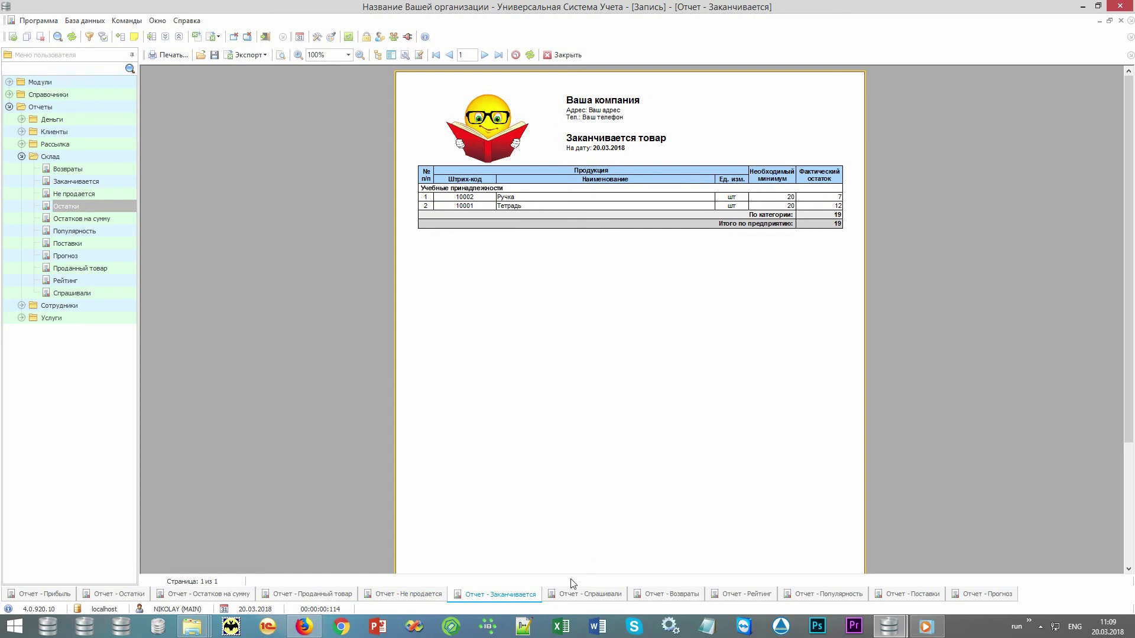
pyautogui.click(573, 595)
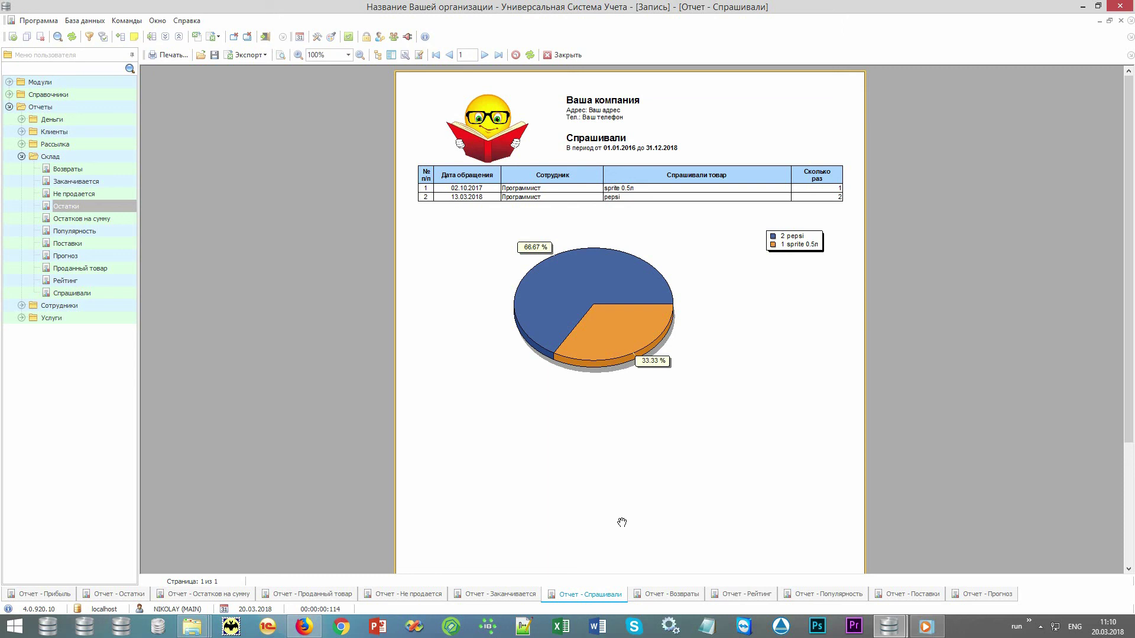
# - Review the Возвраты, Рейтинг, Популярность, Поставки and Прогноз goods reports
pyautogui.click(659, 594)
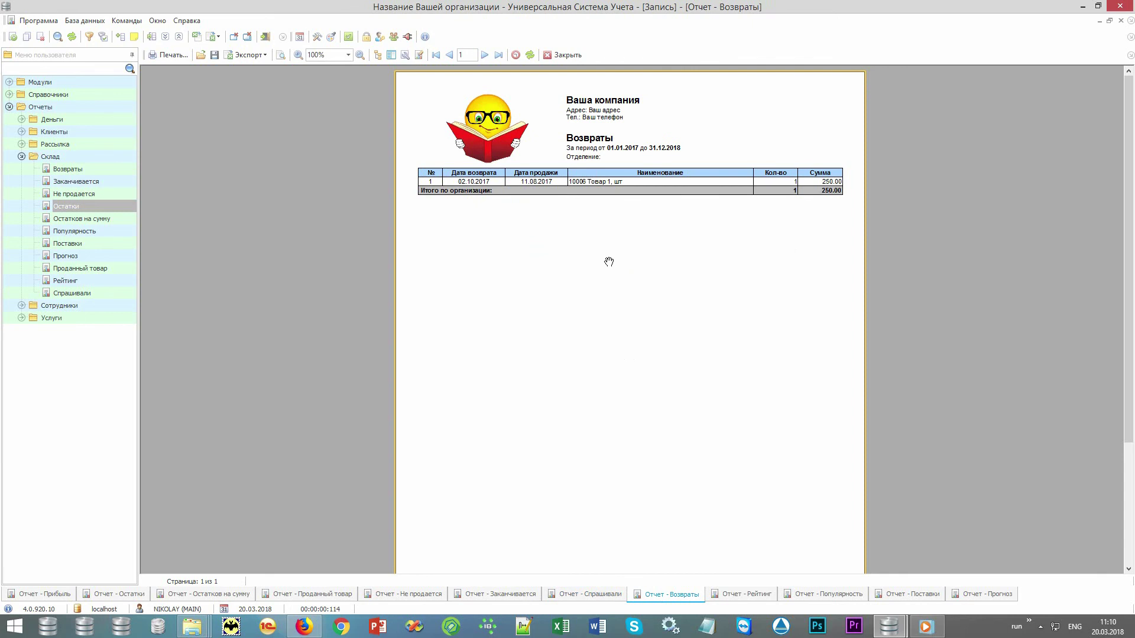
pyautogui.click(743, 594)
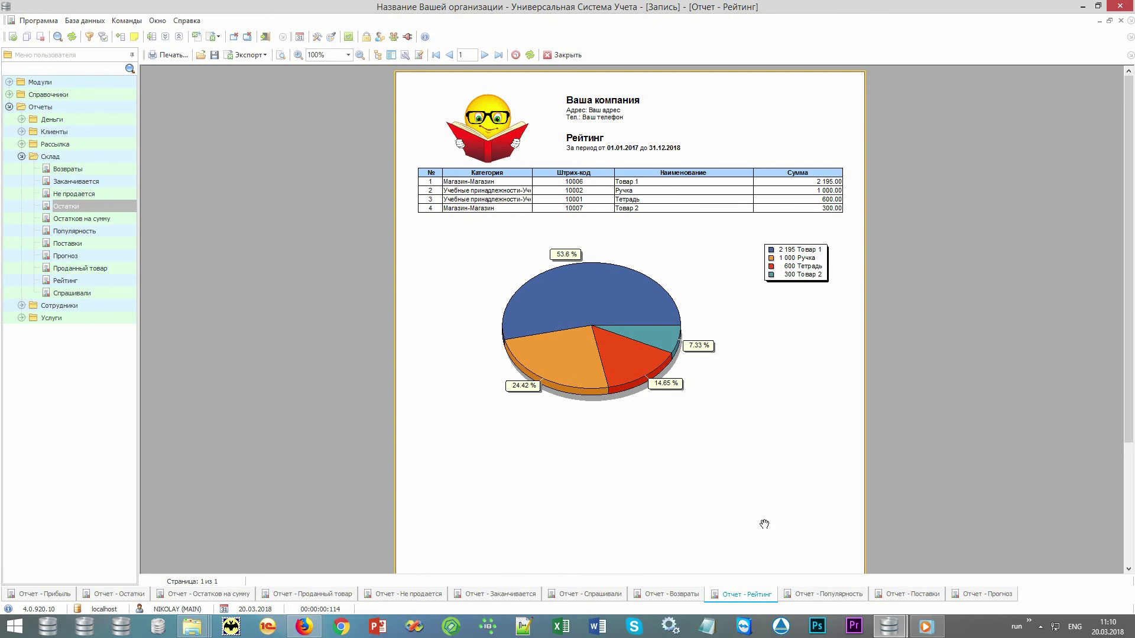
pyautogui.click(810, 593)
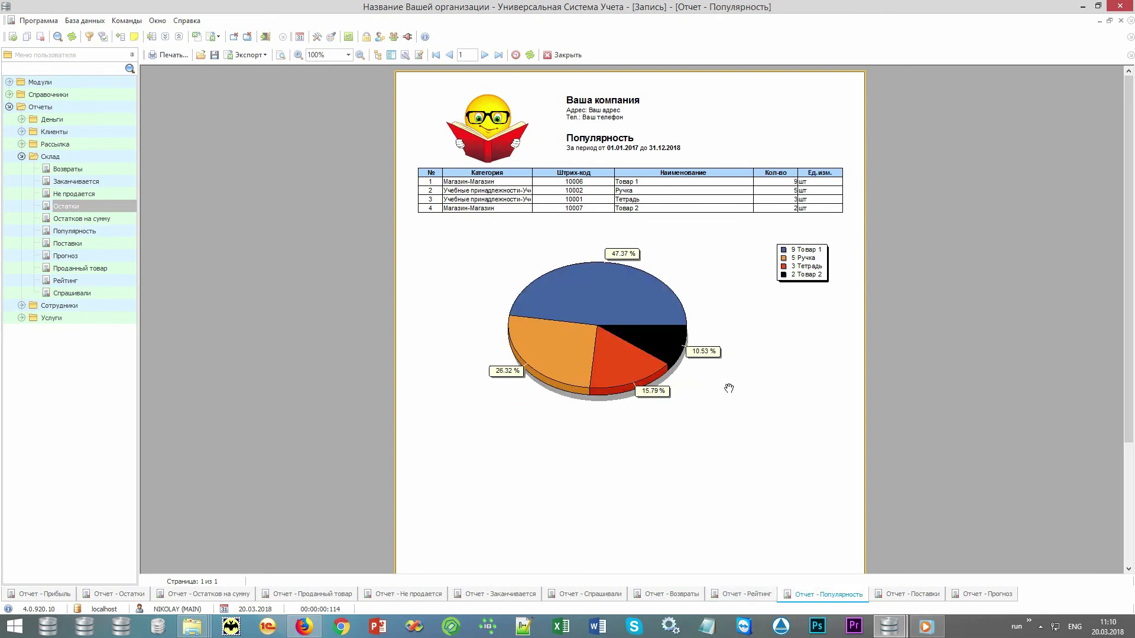
pyautogui.click(748, 594)
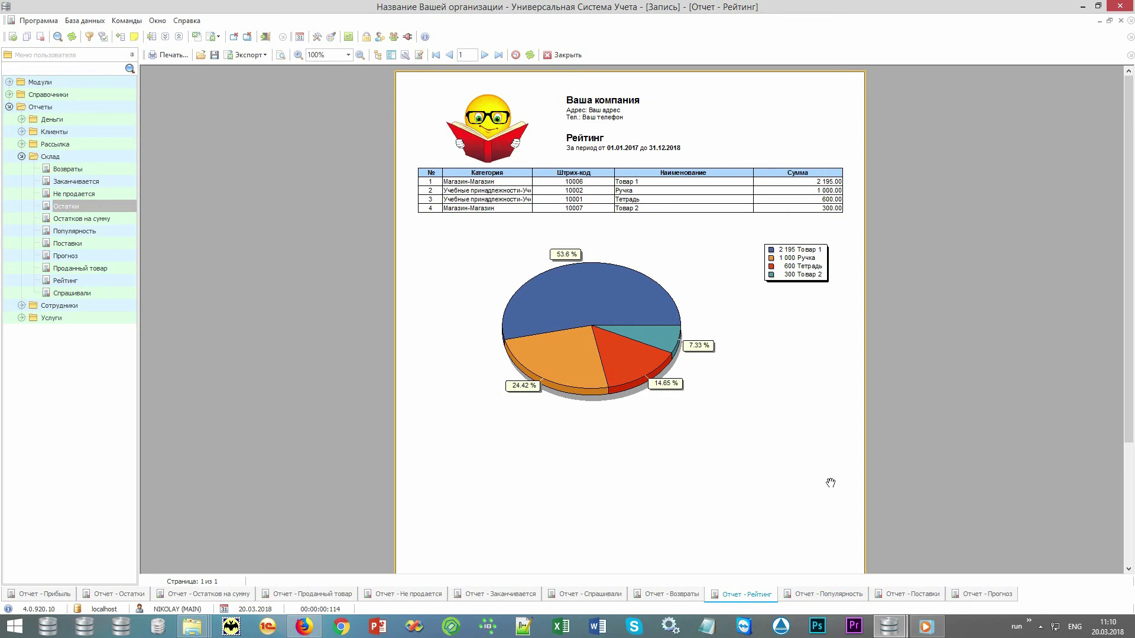
pyautogui.click(905, 595)
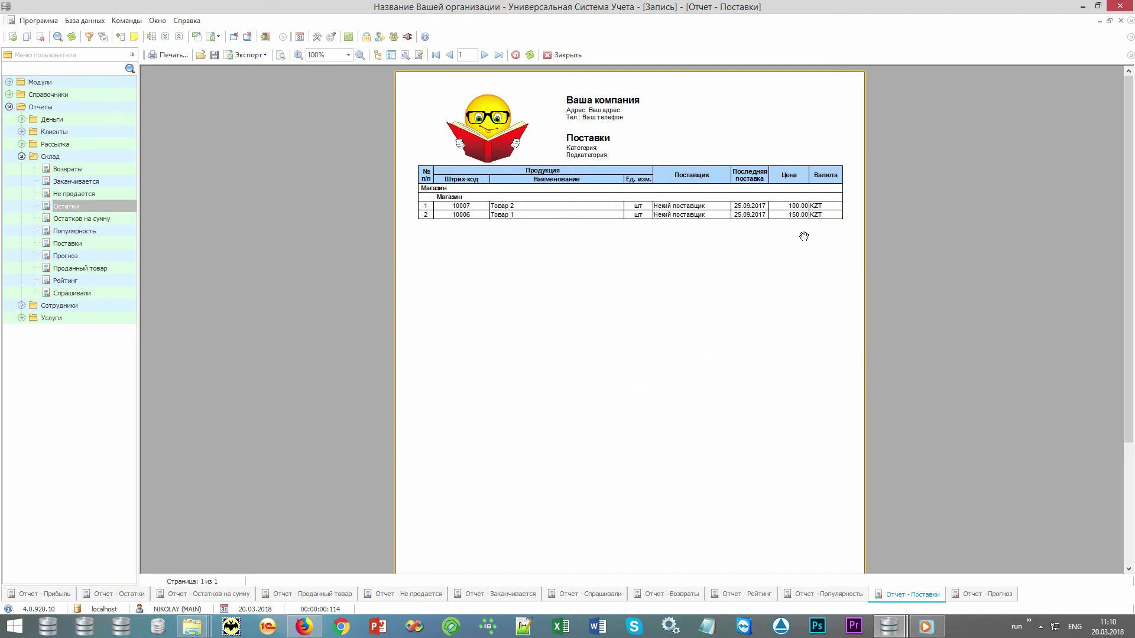
pyautogui.click(984, 595)
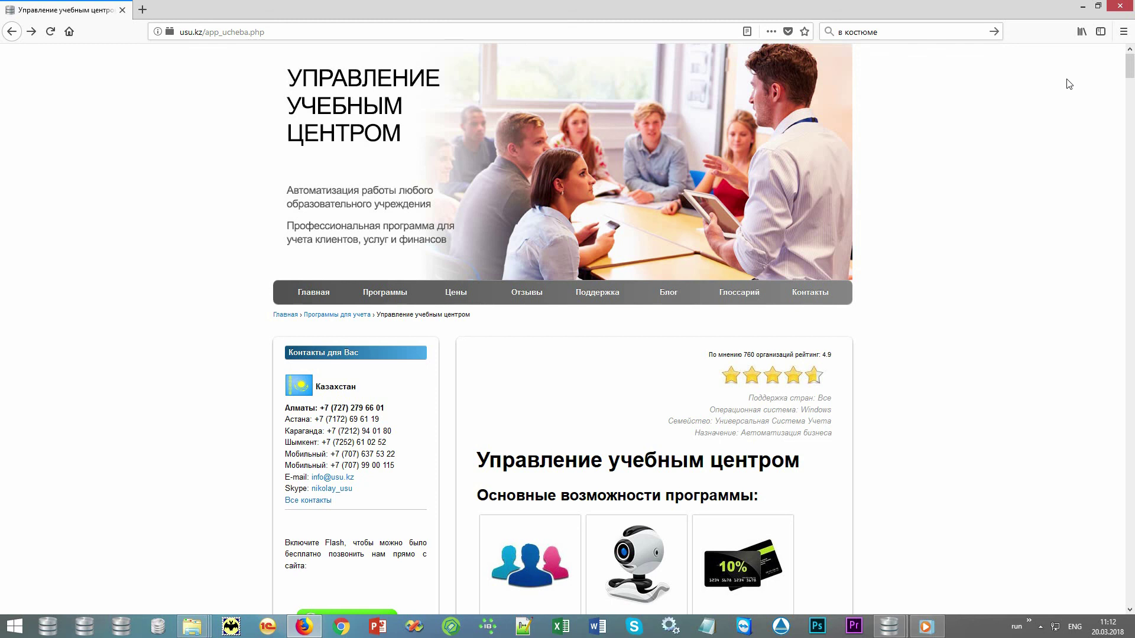
# - Scroll the usu.kz education-centre page down through the feature tiles to Популярный товар and Неликвидный товар
pyautogui.scroll(-5, 1064, 82)
pyautogui.scroll(-1, 1064, 82)
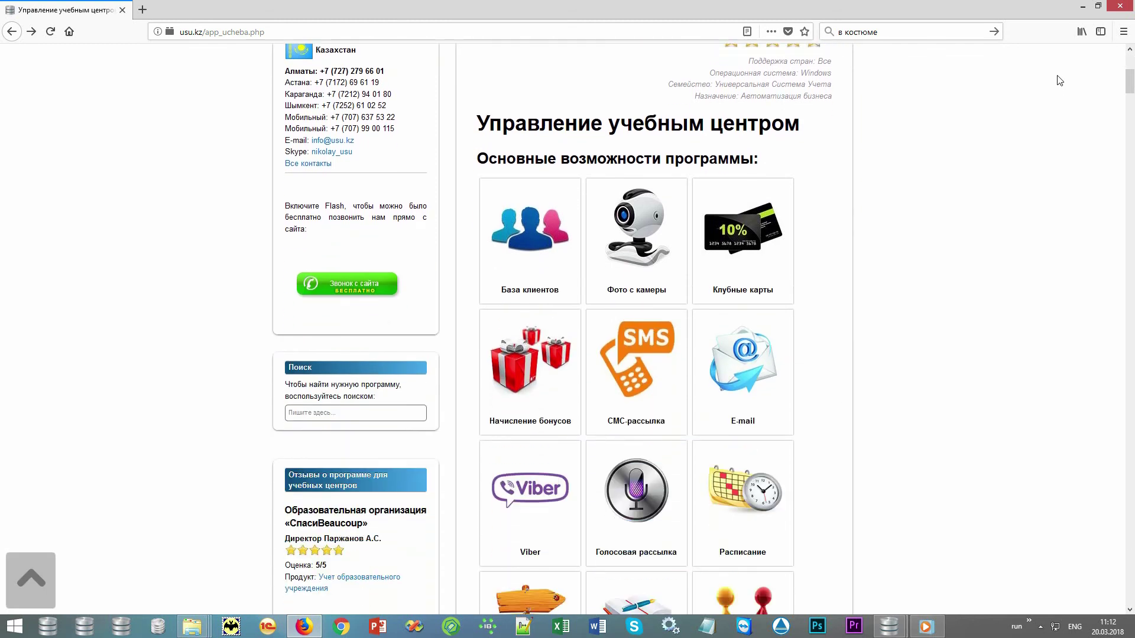
pyautogui.scroll(-2, 1051, 81)
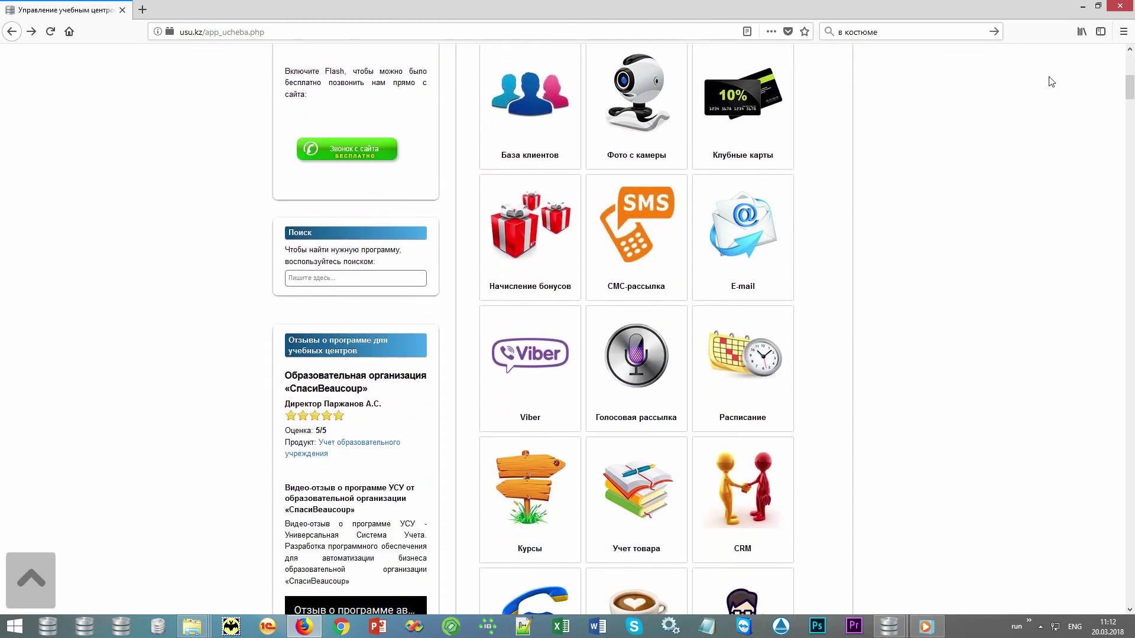
pyautogui.scroll(-3, 1051, 81)
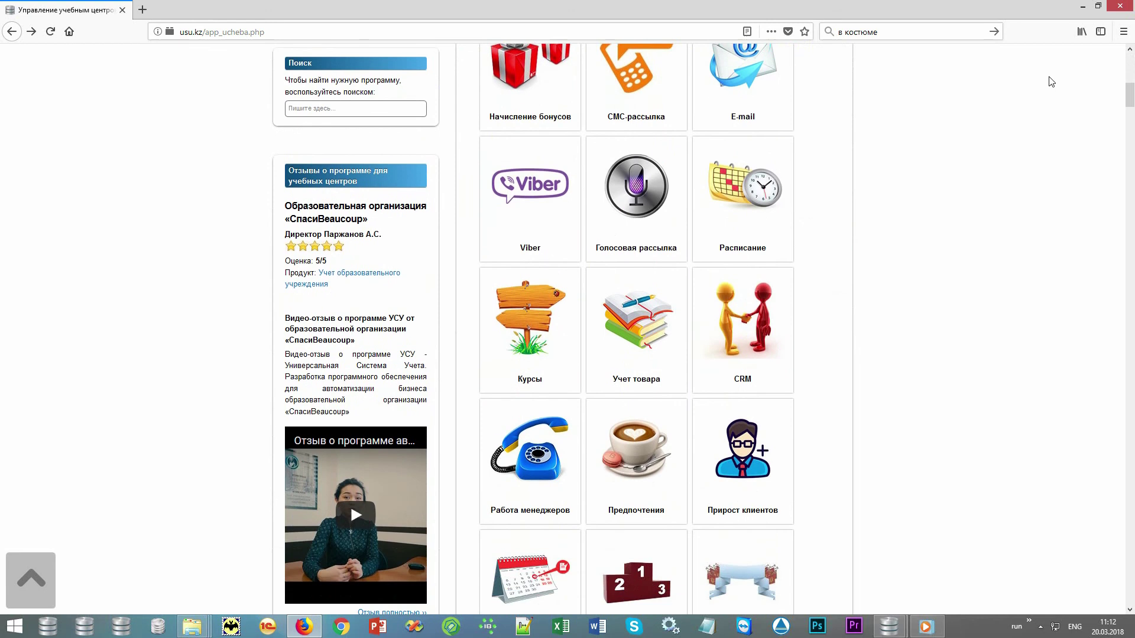
pyautogui.scroll(-3, 1051, 82)
pyautogui.scroll(-1, 1044, 80)
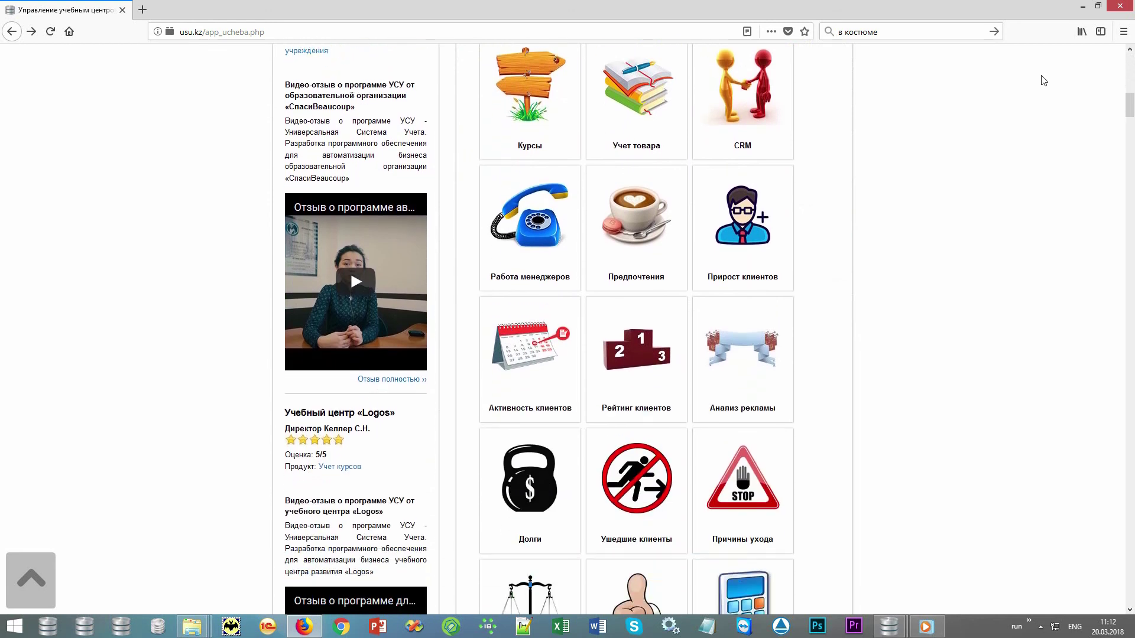
pyautogui.scroll(-1, 1041, 76)
pyautogui.scroll(-2, 1041, 77)
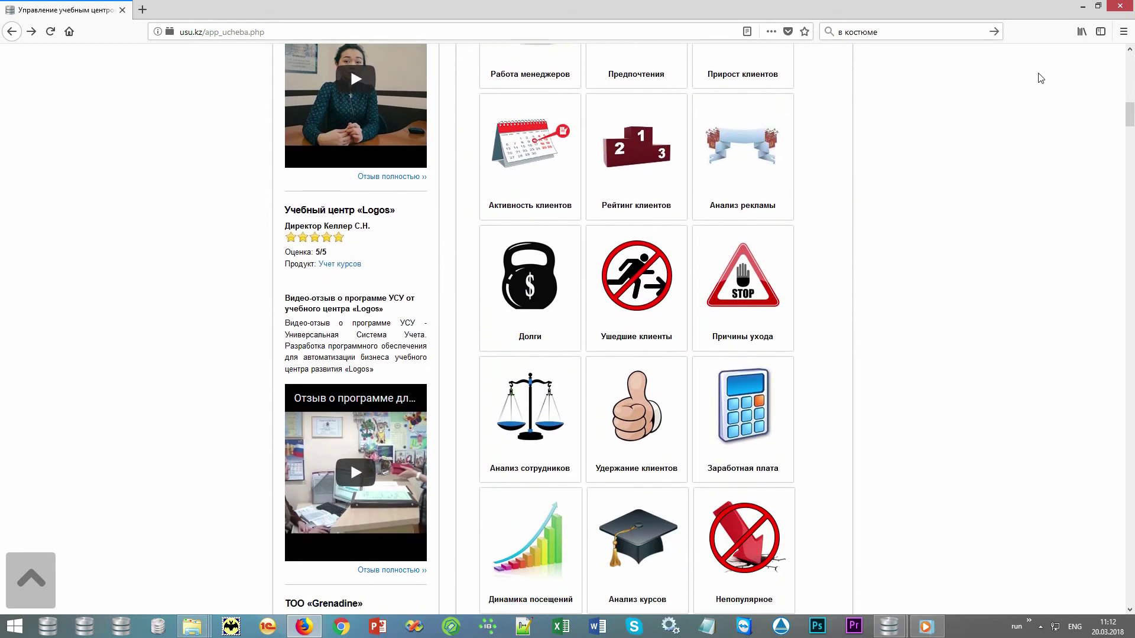
pyautogui.scroll(-4, 1041, 78)
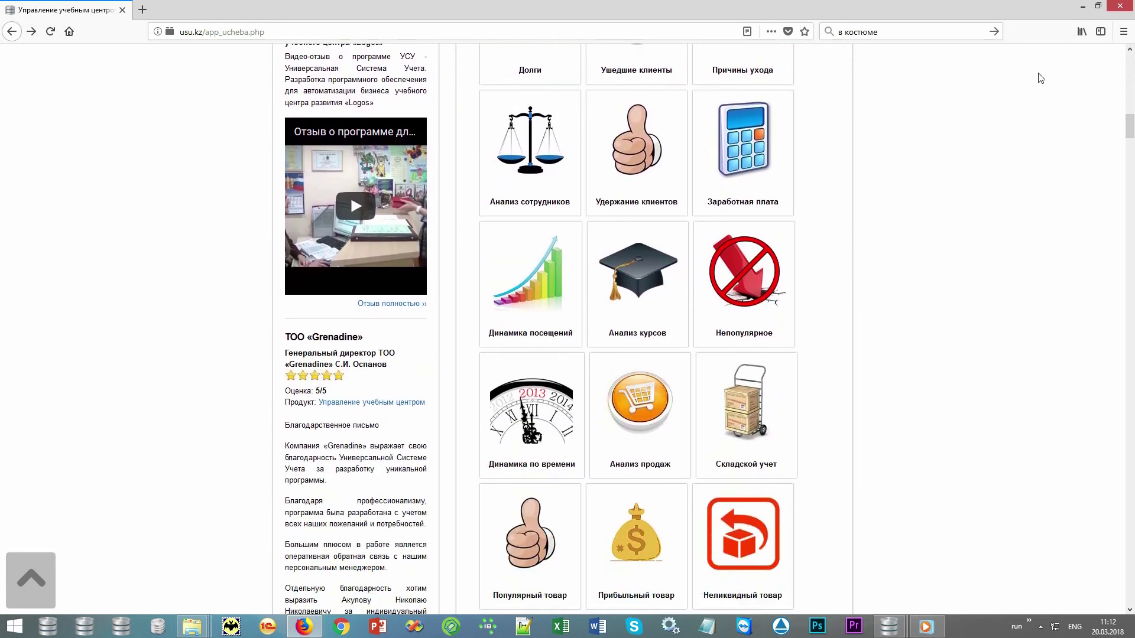
pyautogui.scroll(-6, 1040, 78)
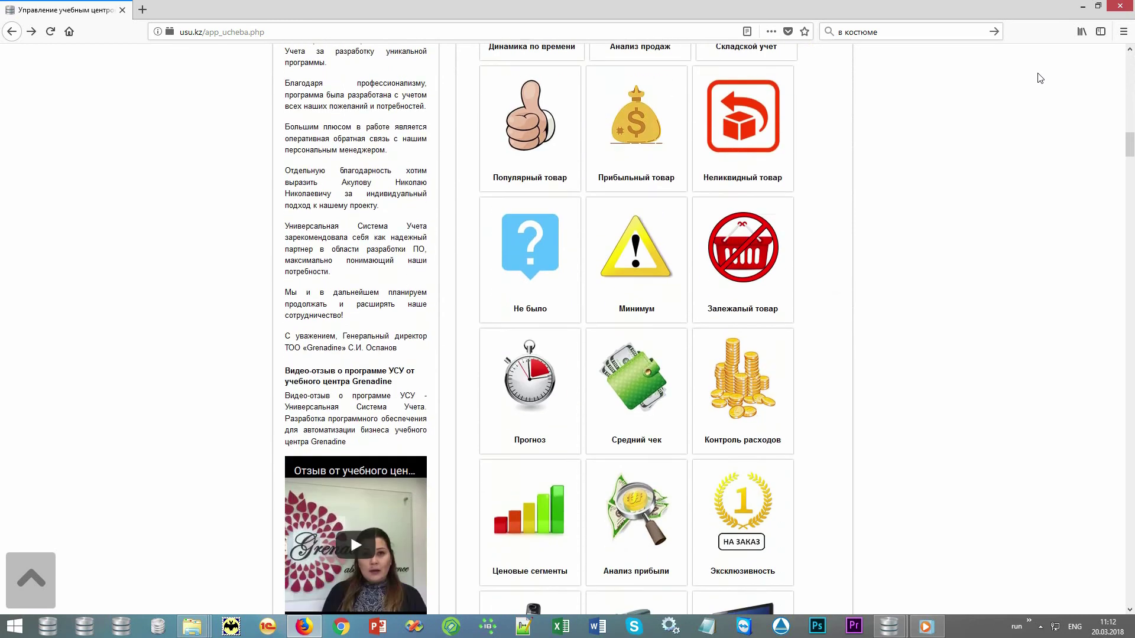
pyautogui.scroll(-4, 1041, 78)
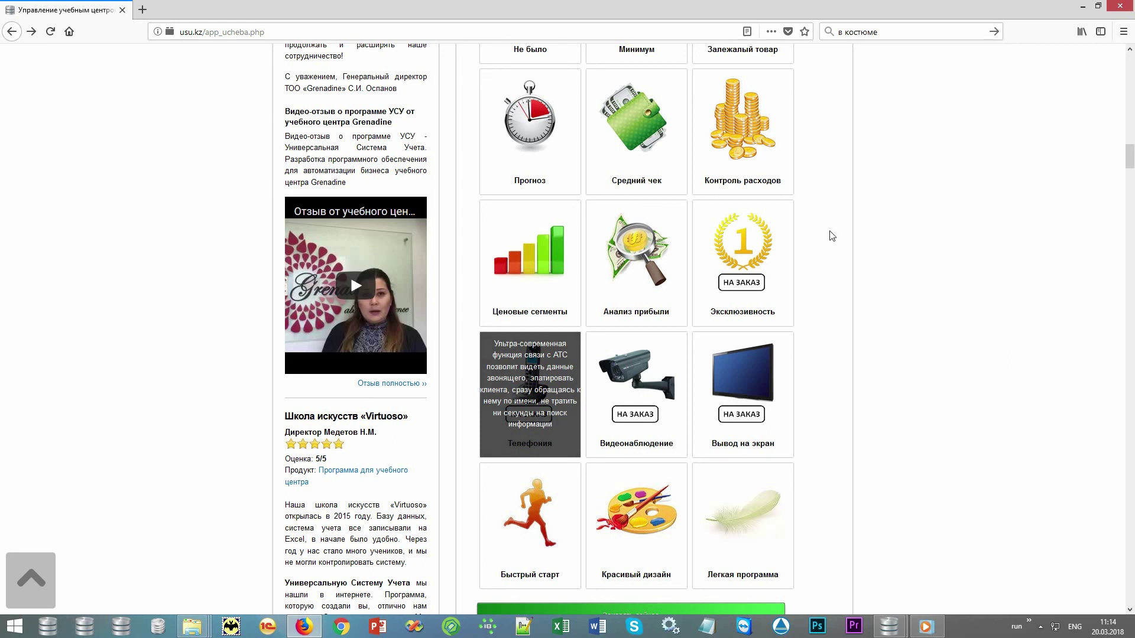
# - Scroll back up to the header of the Управление учебным центром product page
pyautogui.scroll(20, 848, 239)
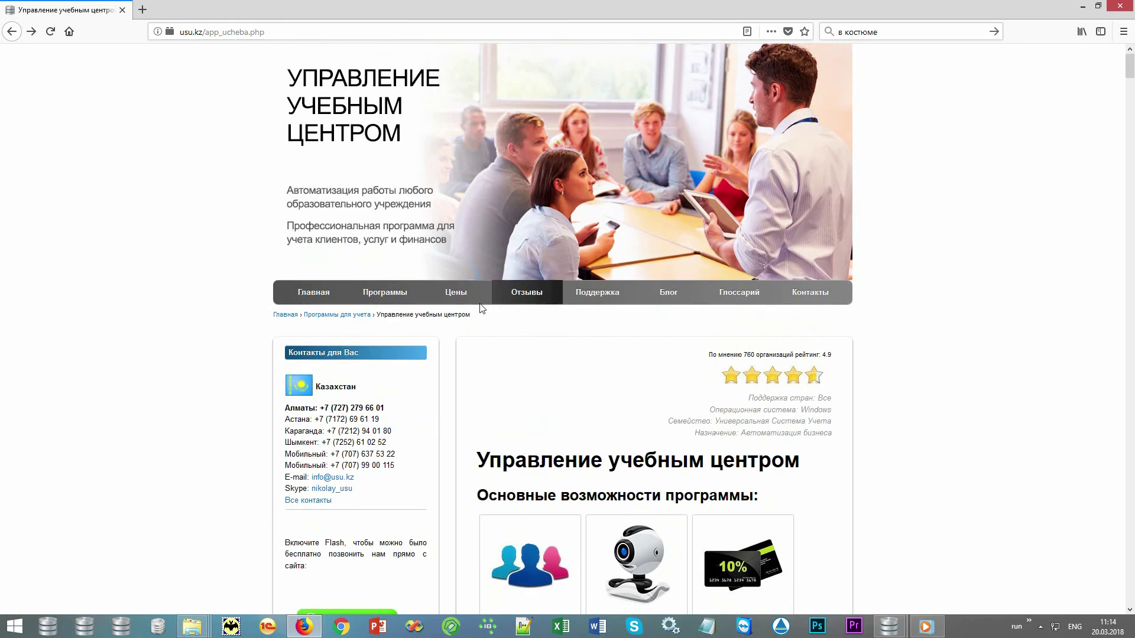
# - Open the Цены page and preview the prices in BYN, RUB and UAH
pyautogui.click(460, 293)
pyautogui.scroll(-5, 887, 266)
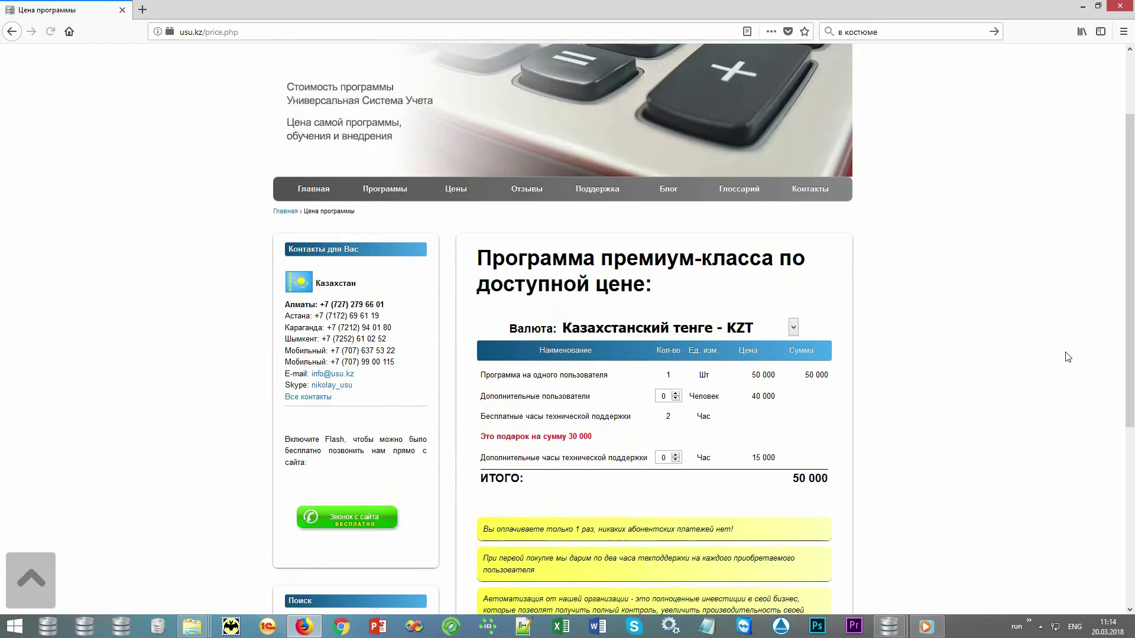
pyautogui.click(776, 164)
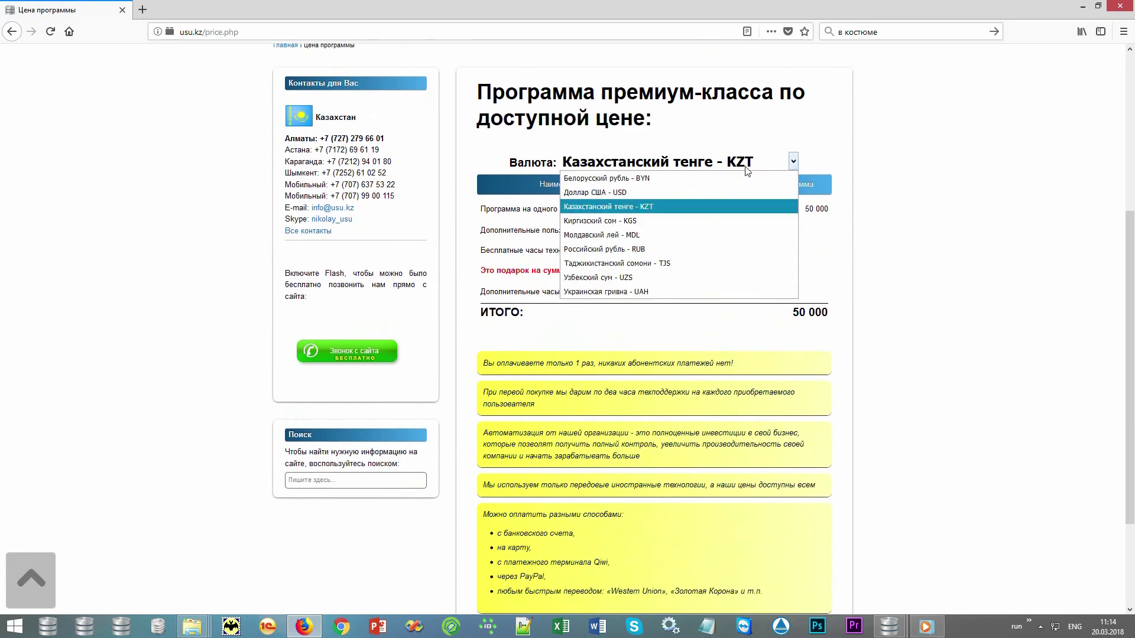
pyautogui.click(716, 177)
pyautogui.click(684, 165)
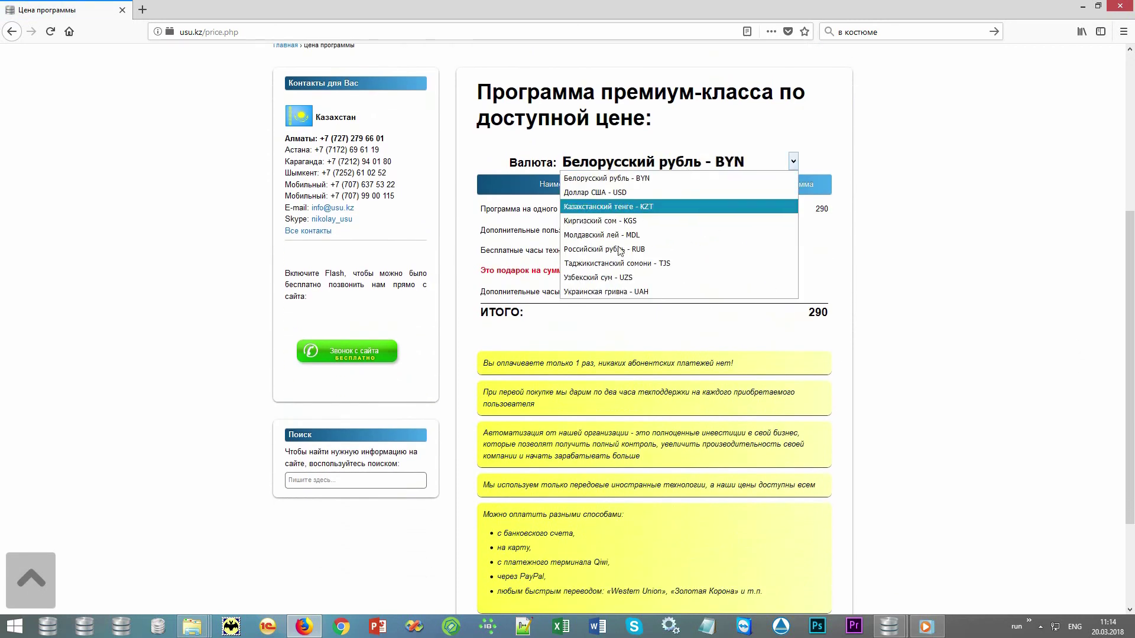
pyautogui.click(620, 245)
pyautogui.click(641, 166)
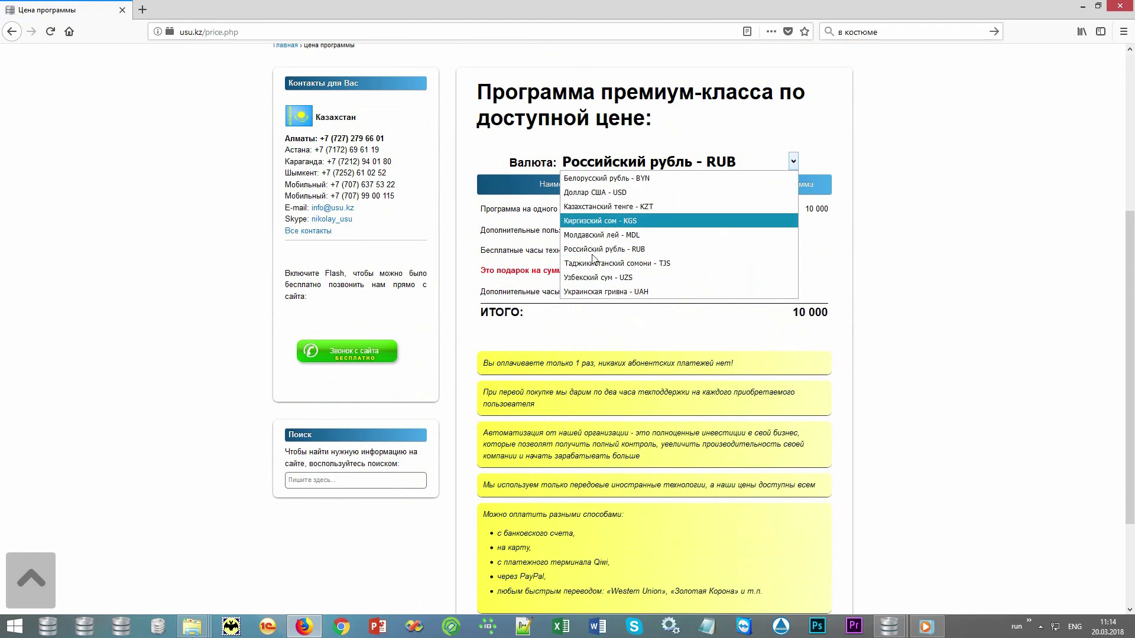
pyautogui.click(594, 288)
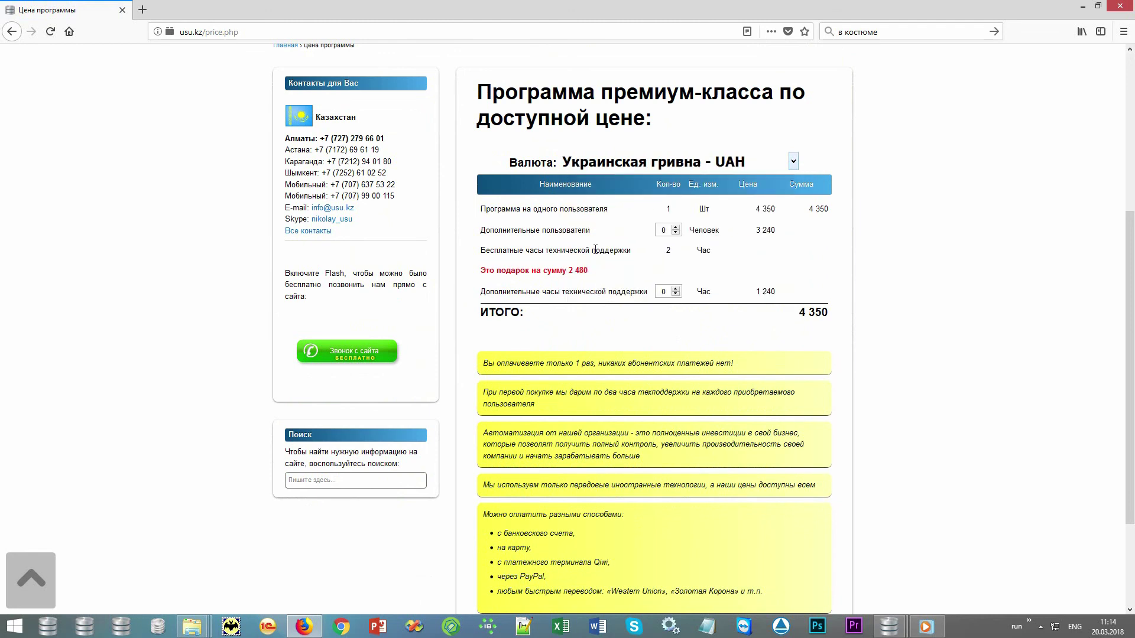
# - Switch prices to Доллар США - USD (150 total) and highlight 'премиум-класса' in the heading
pyautogui.click(627, 167)
pyautogui.click(610, 194)
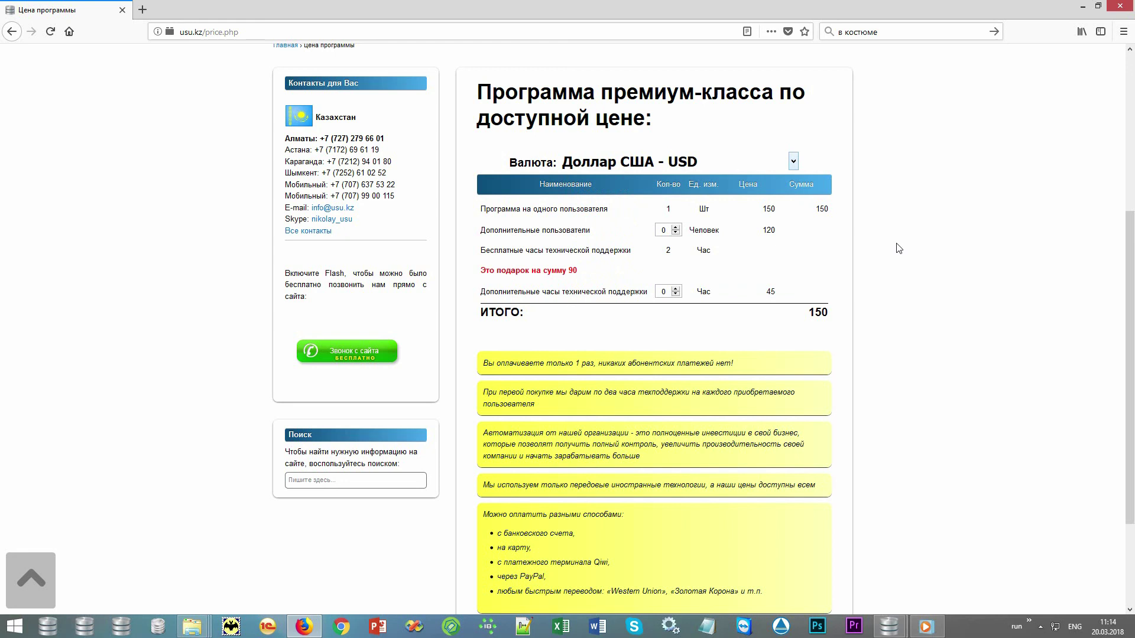
pyautogui.moveTo(607, 89); pyautogui.dragTo(774, 93)
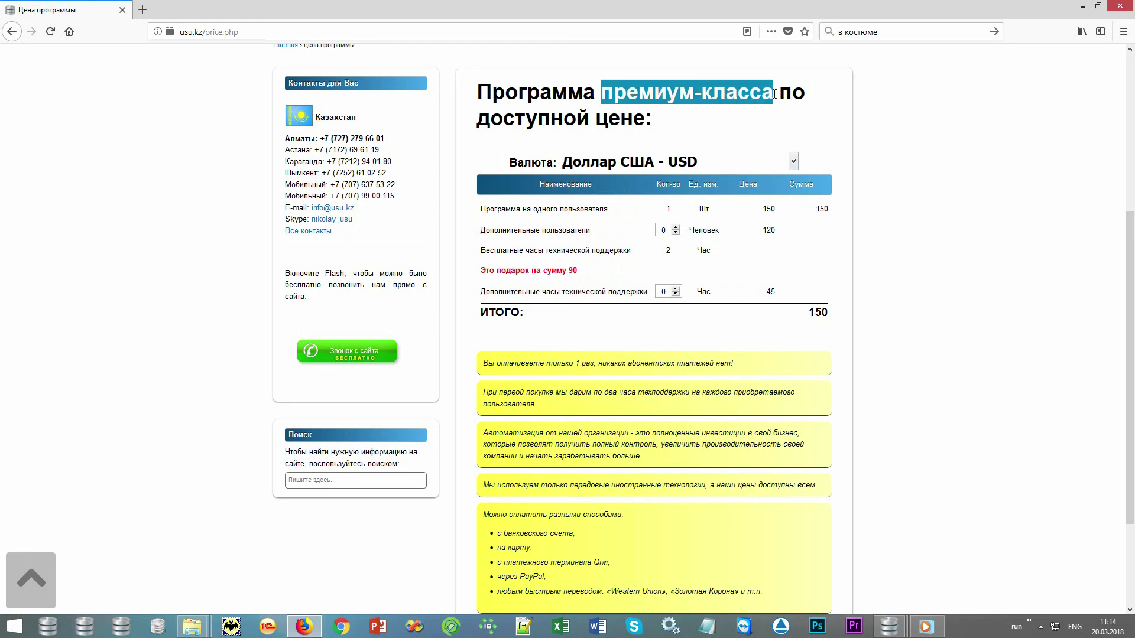
pyautogui.click(775, 124)
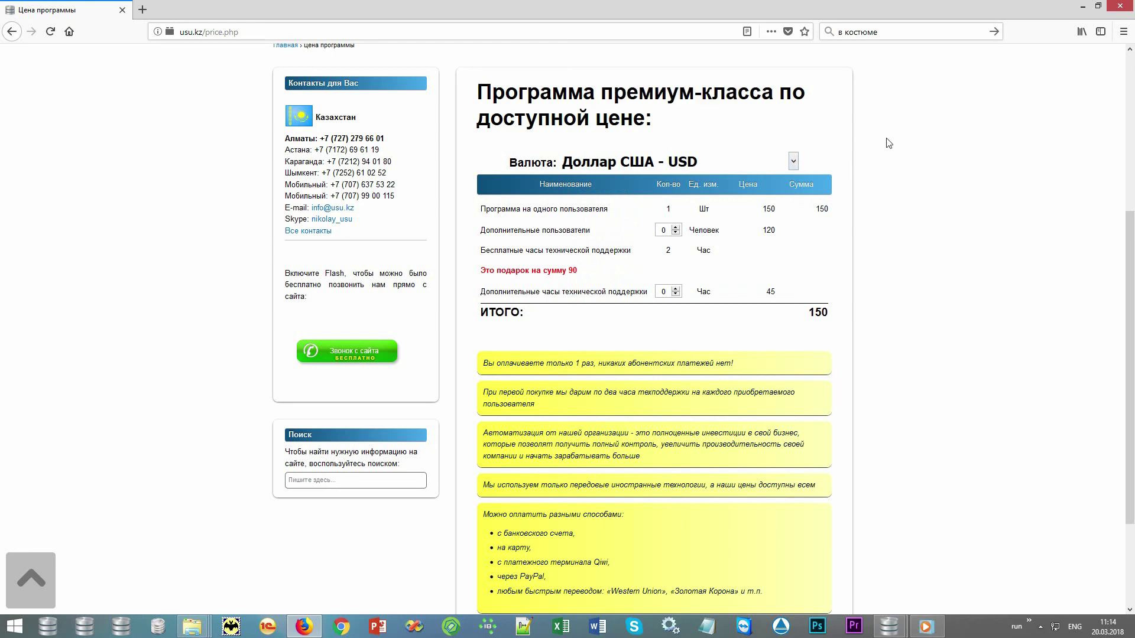
pyautogui.scroll(5, 888, 143)
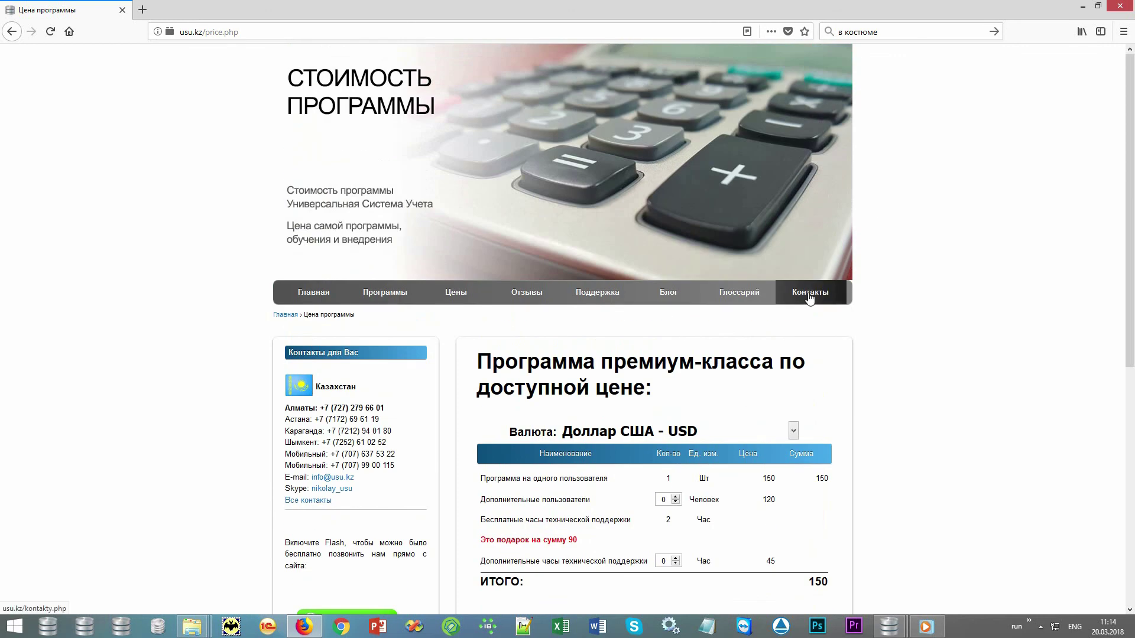
# - Open Контакты and scroll through the office phone numbers for Kazakhstan, Russia and other countries
pyautogui.click(809, 295)
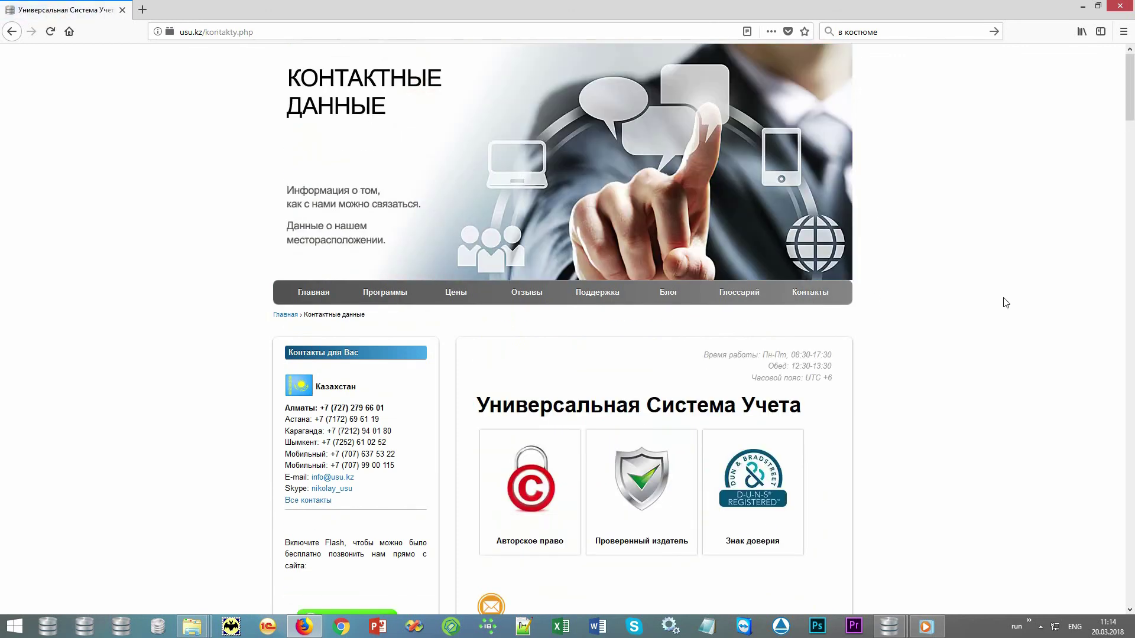
pyautogui.scroll(-4, 1006, 302)
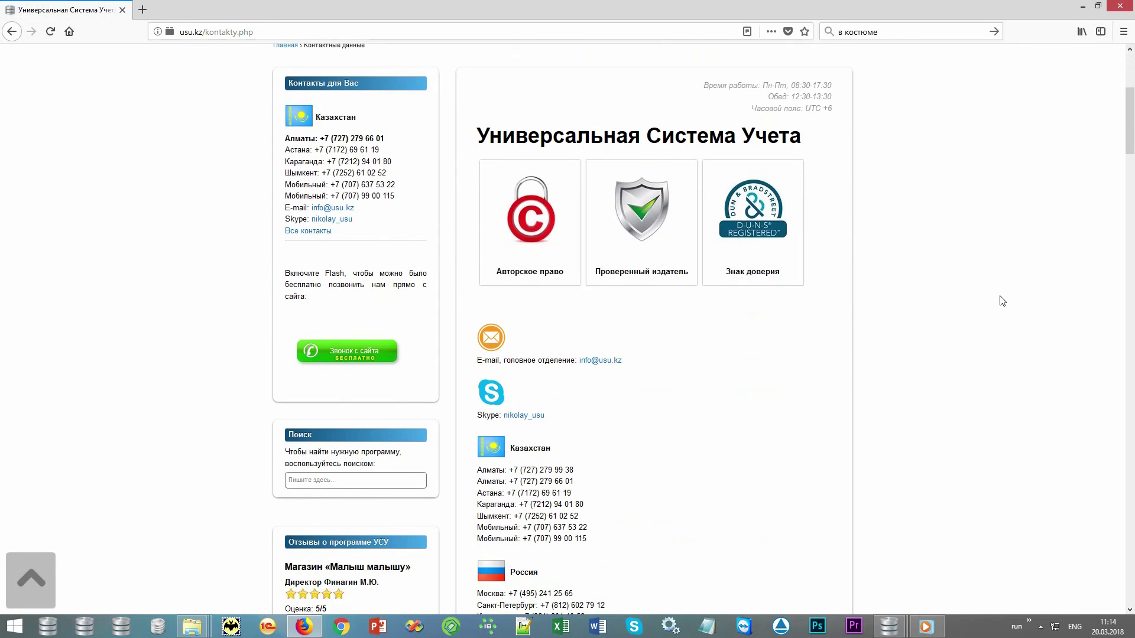
pyautogui.scroll(-7, 1001, 300)
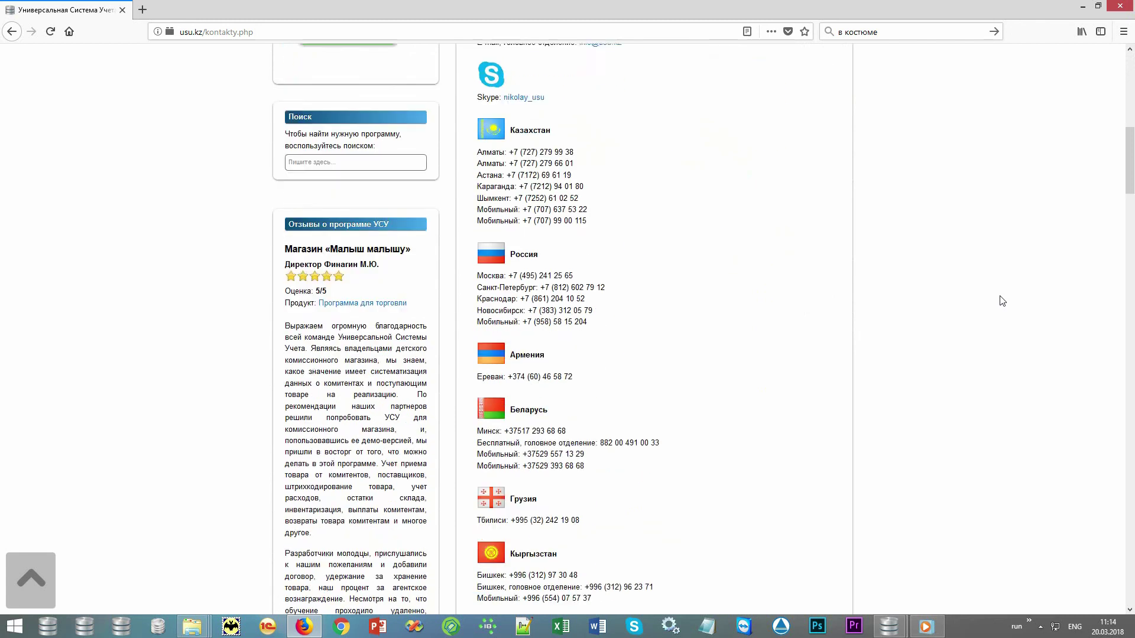
pyautogui.scroll(-3, 1001, 301)
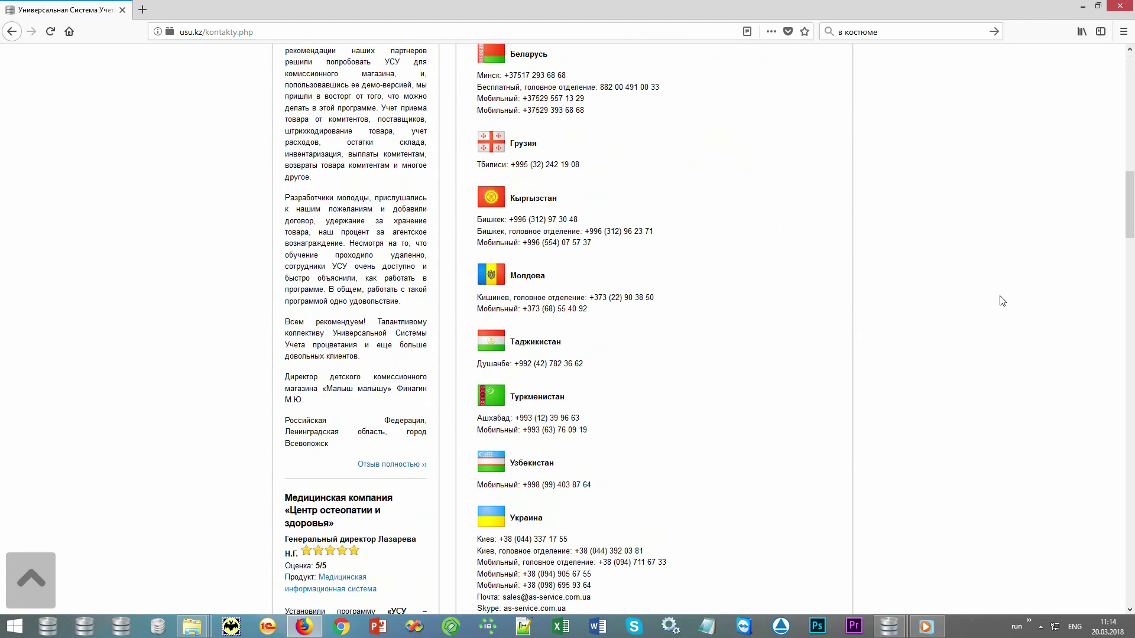
pyautogui.scroll(-1, 1001, 301)
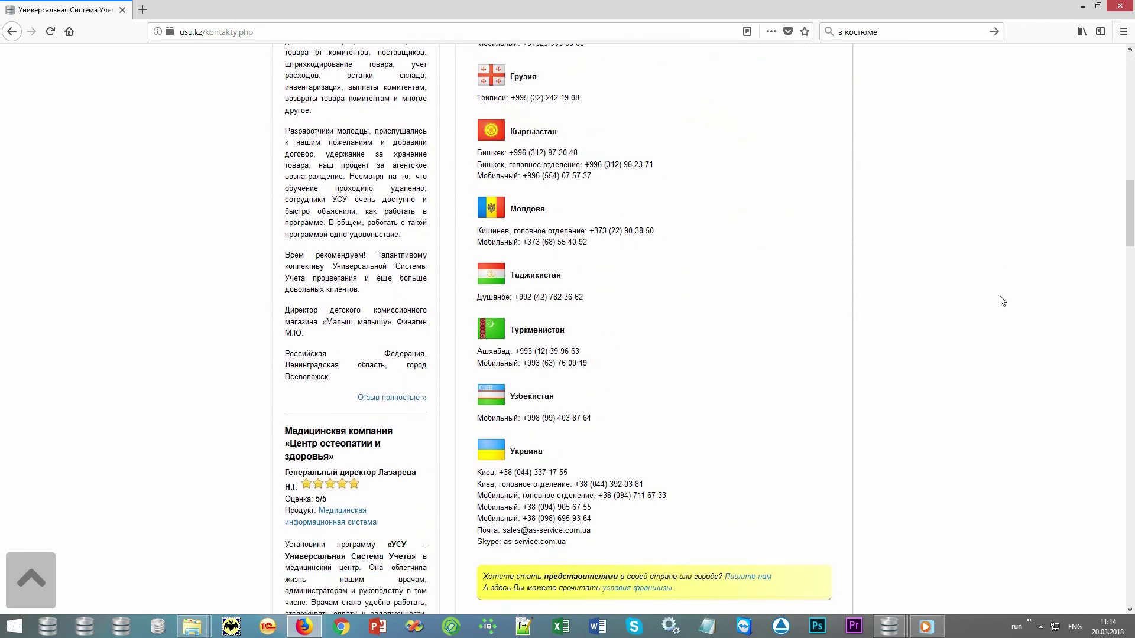
pyautogui.scroll(2, 1001, 300)
pyautogui.scroll(5, 1001, 300)
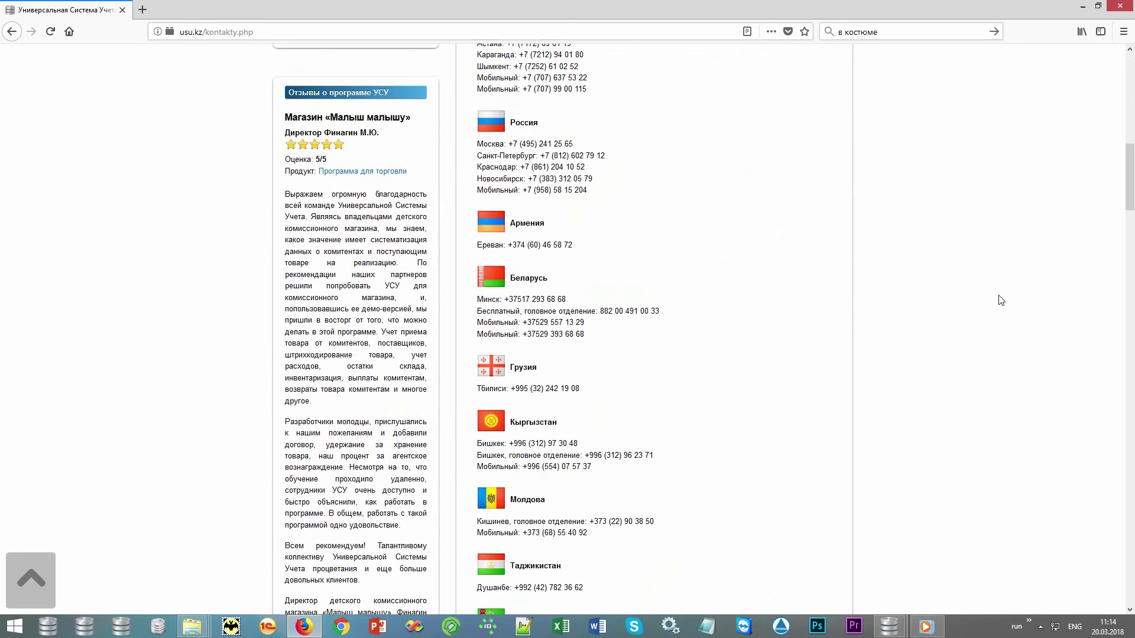
pyautogui.scroll(3, 1001, 301)
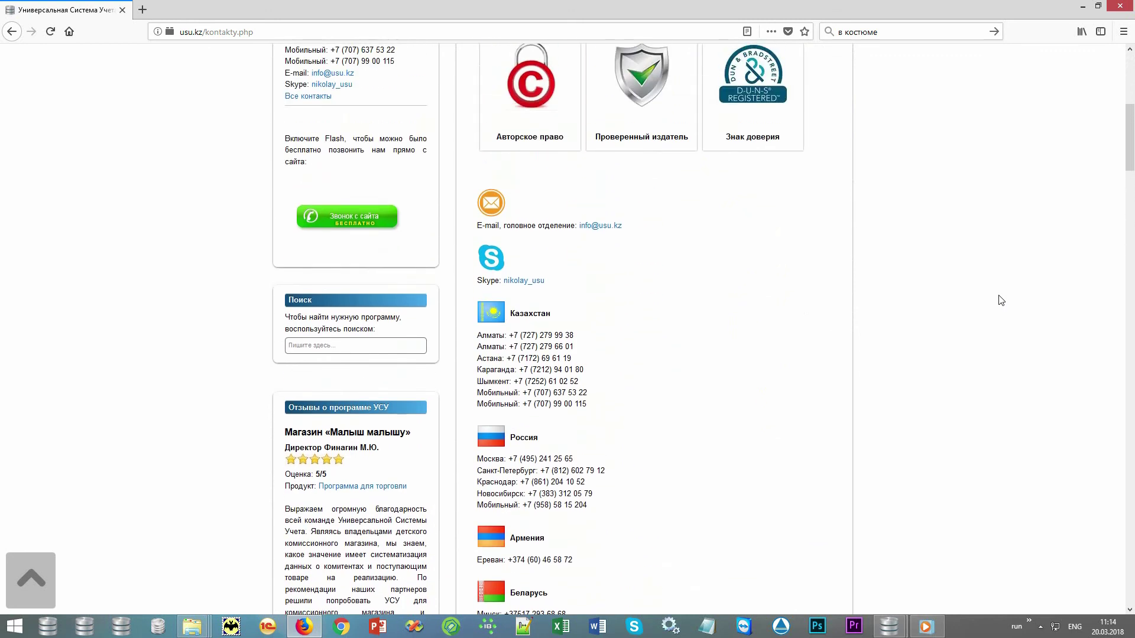